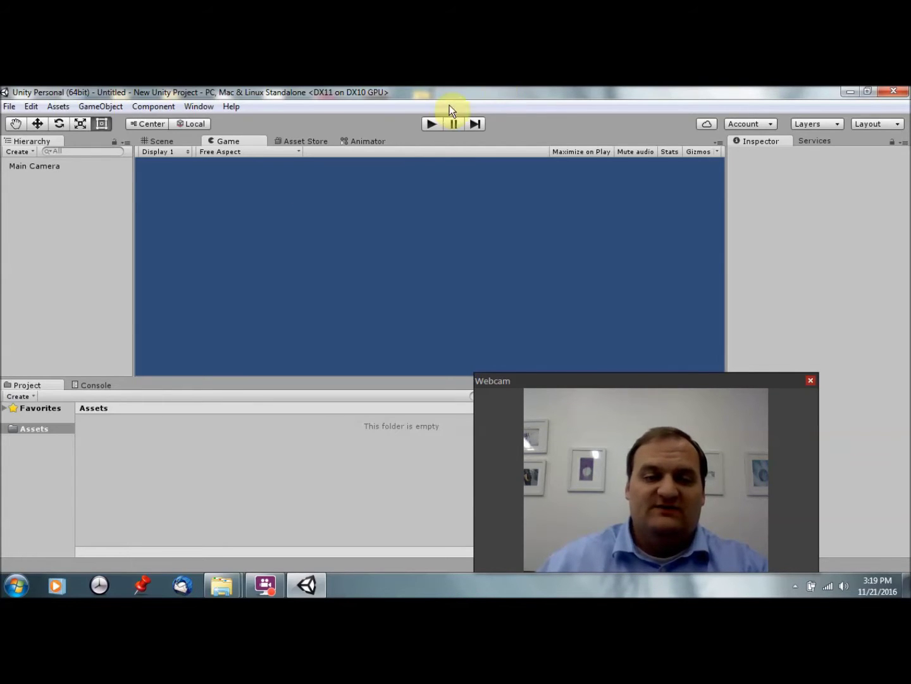
Step: Open the right-click menu in the empty Assets area of the Project panel
{"action": "right_click", "coordinate": [127, 455]}
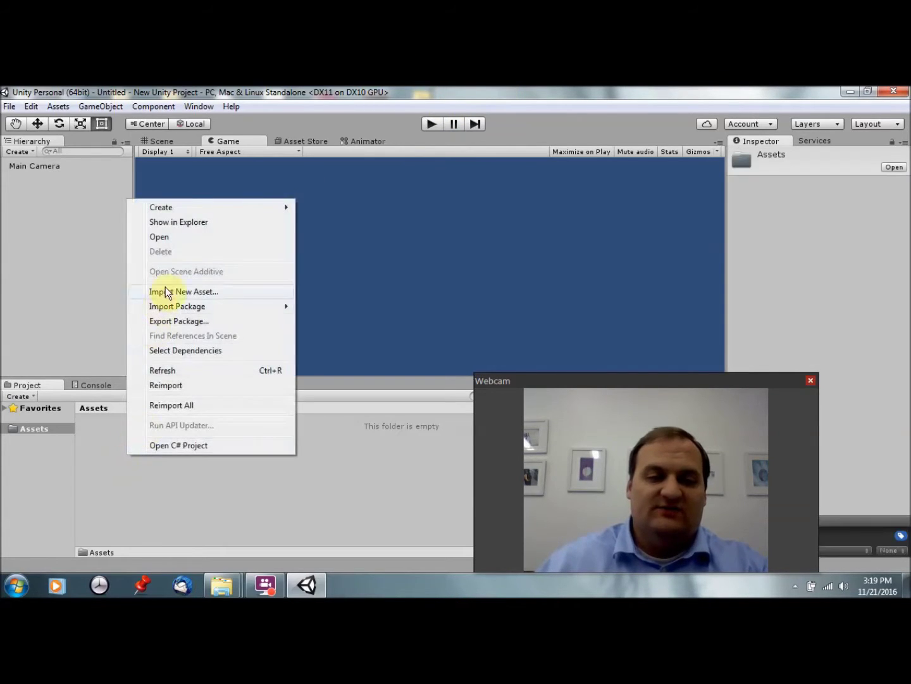
Step: Create a new folder in Assets named Hero
{"action": "mouse_move", "coordinate": [180, 207]}
{"action": "left_click", "coordinate": [333, 208]}
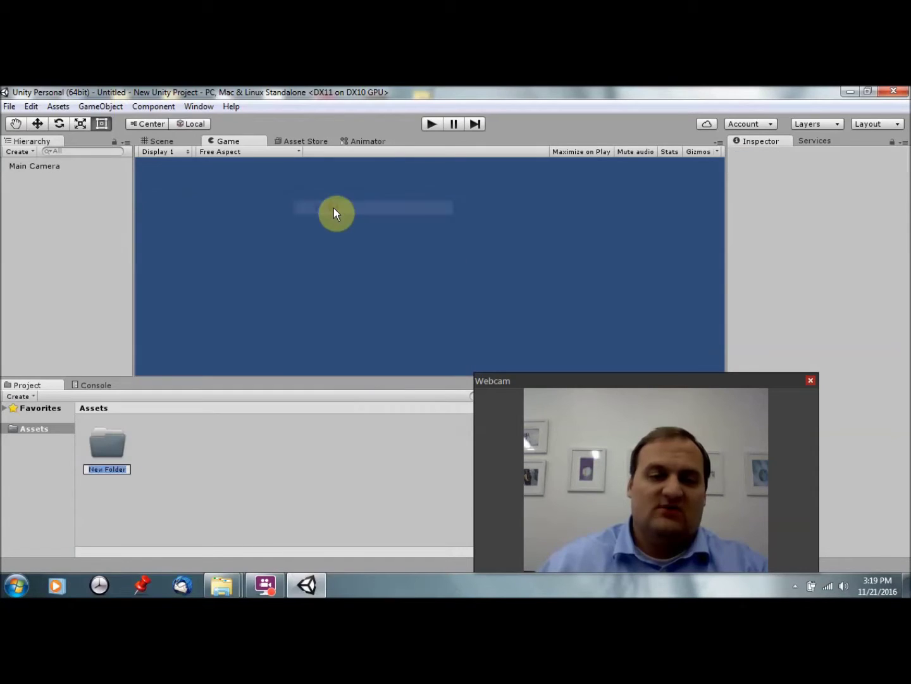
{"action": "type", "text": "Hero"}
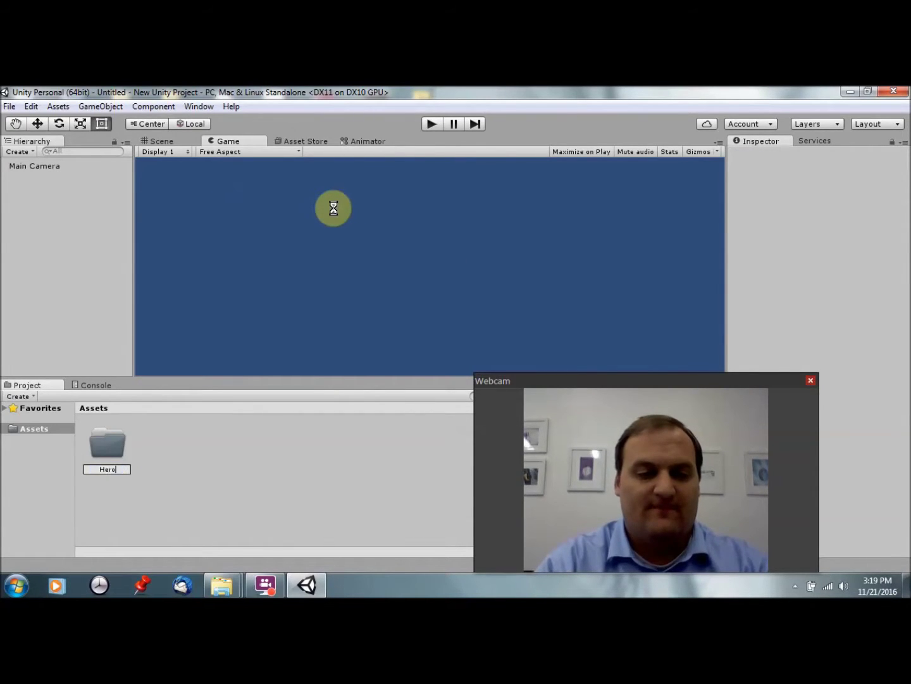
{"action": "key", "text": "Return"}
{"action": "key", "text": "Return"}
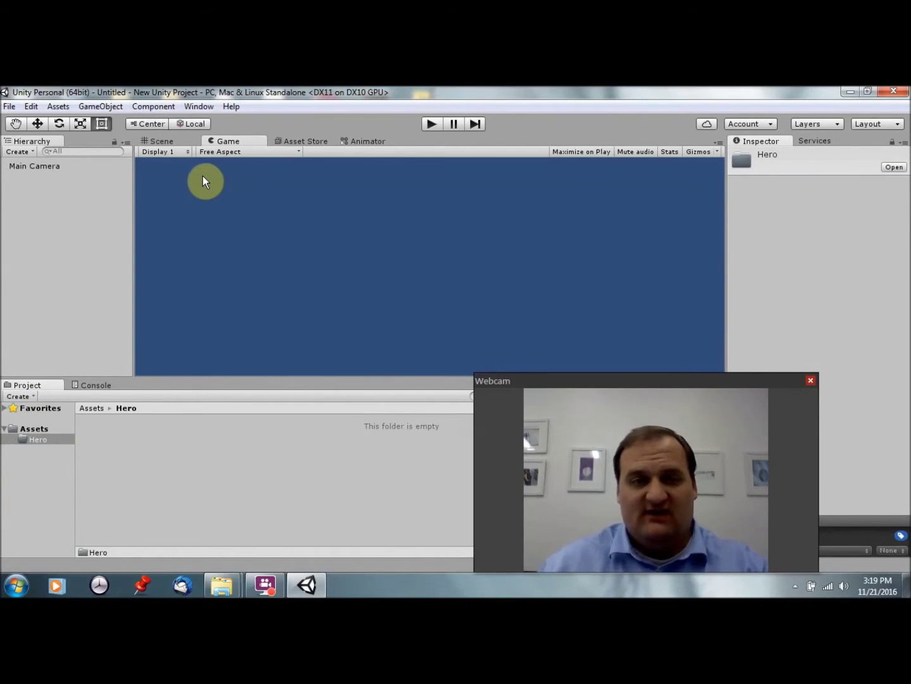
Step: Create a Sprites folder inside Hero and open it
{"action": "left_click", "coordinate": [162, 140]}
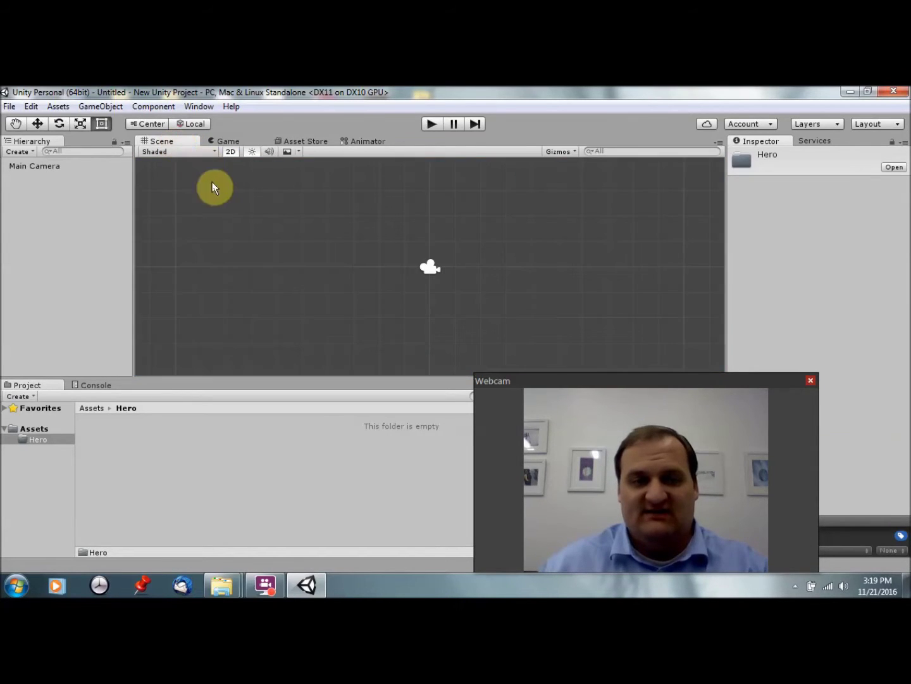
{"action": "right_click", "coordinate": [132, 437]}
{"action": "mouse_move", "coordinate": [176, 190]}
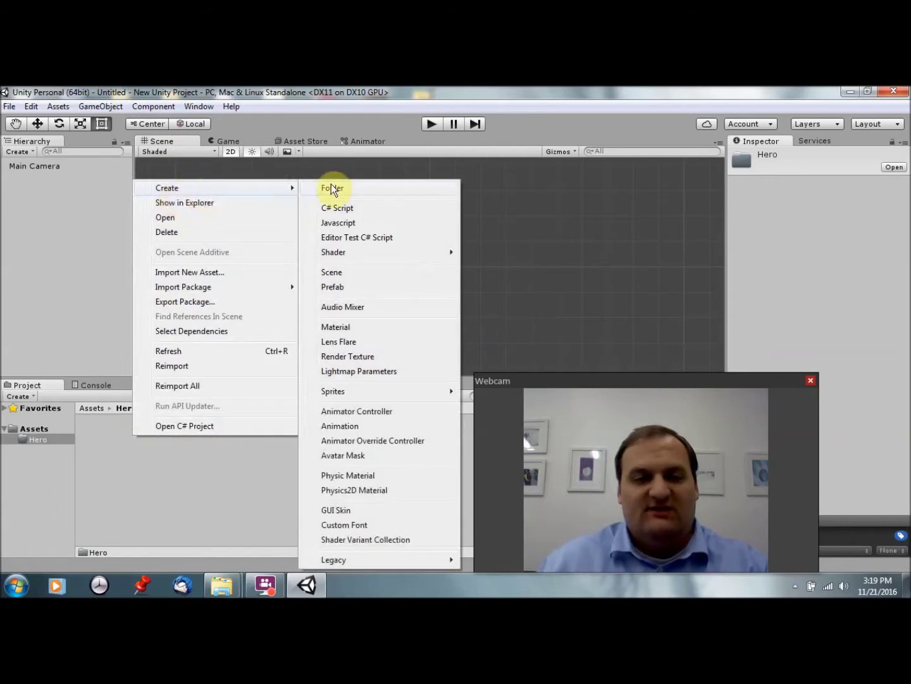
{"action": "left_click", "coordinate": [332, 185]}
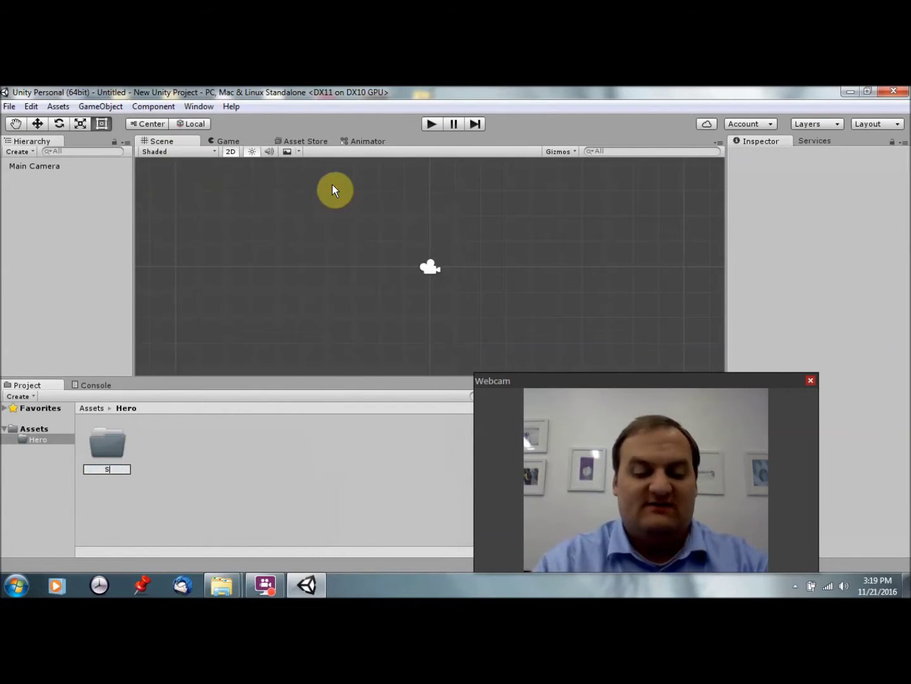
{"action": "type", "text": "Sprites"}
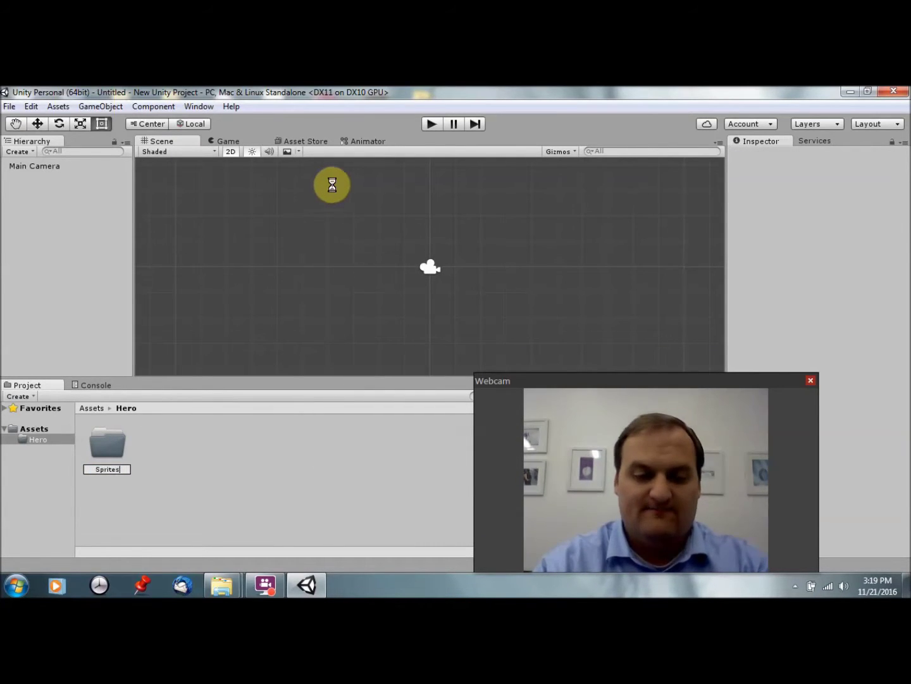
{"action": "key", "text": "Return"}
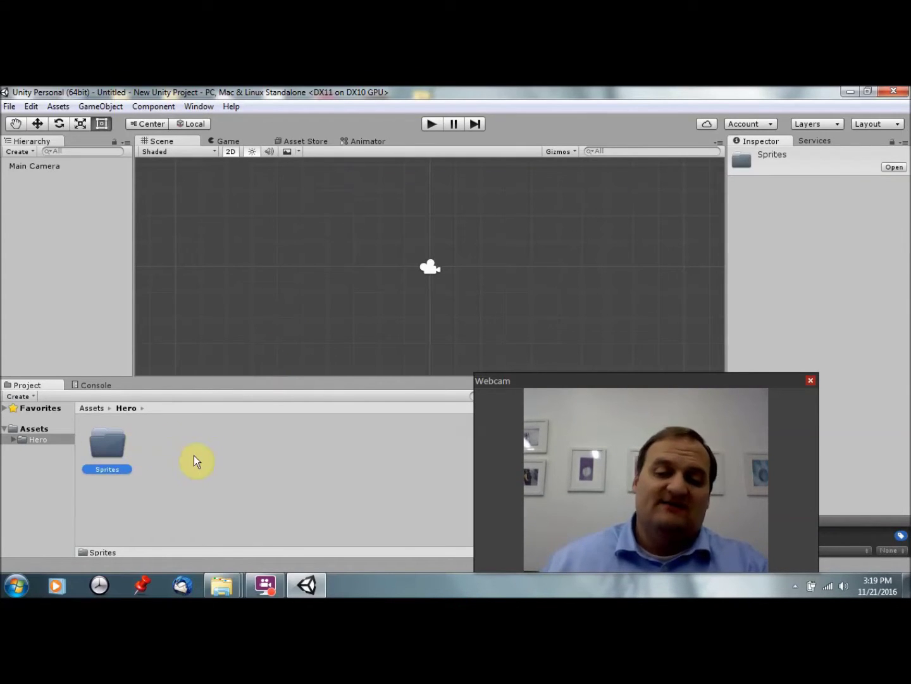
{"action": "double_click", "coordinate": [108, 451]}
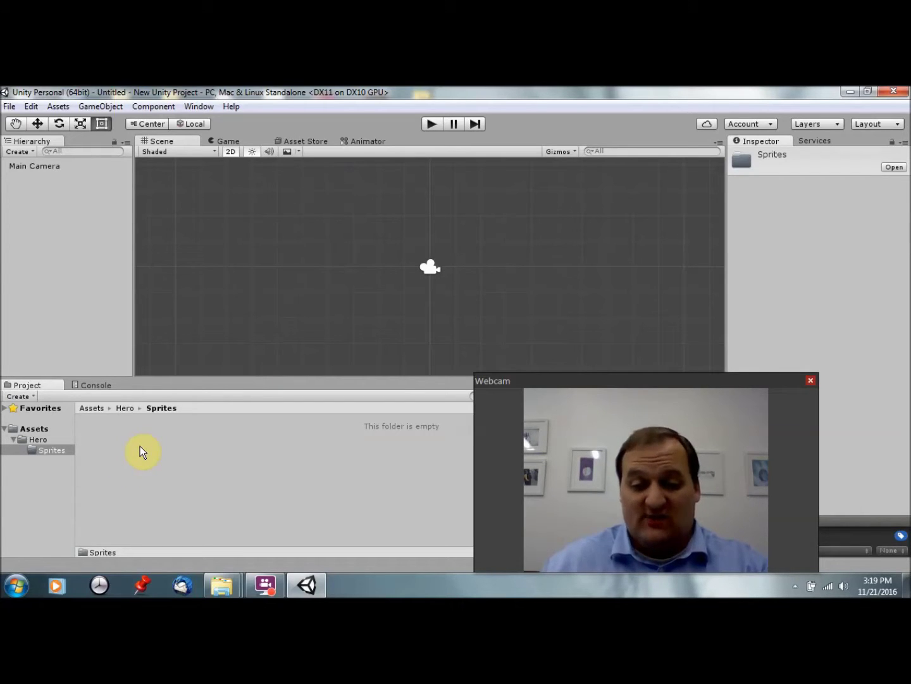
Step: Drag the four Hero strip PNGs (DN, LF, RT, UP) from Explorer into Sprites, then maximize Unity
{"action": "left_click_drag", "start_coordinate": [510, 90], "coordinate": [2, 126]}
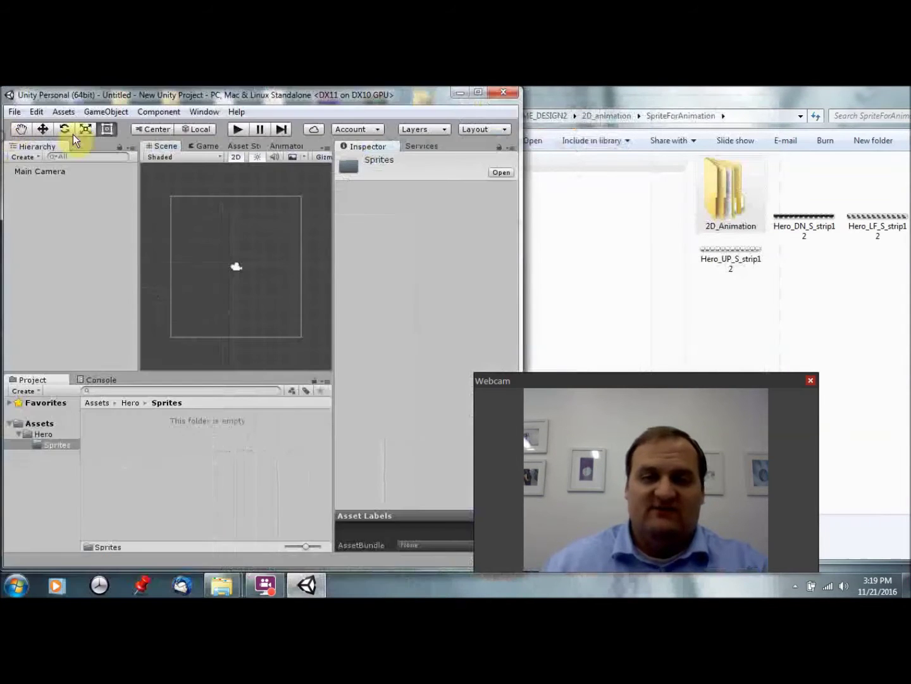
{"action": "left_click", "coordinate": [814, 208]}
{"action": "left_click_drag", "start_coordinate": [712, 113], "coordinate": [598, 100]}
{"action": "left_click", "coordinate": [630, 258], "text": "shift"}
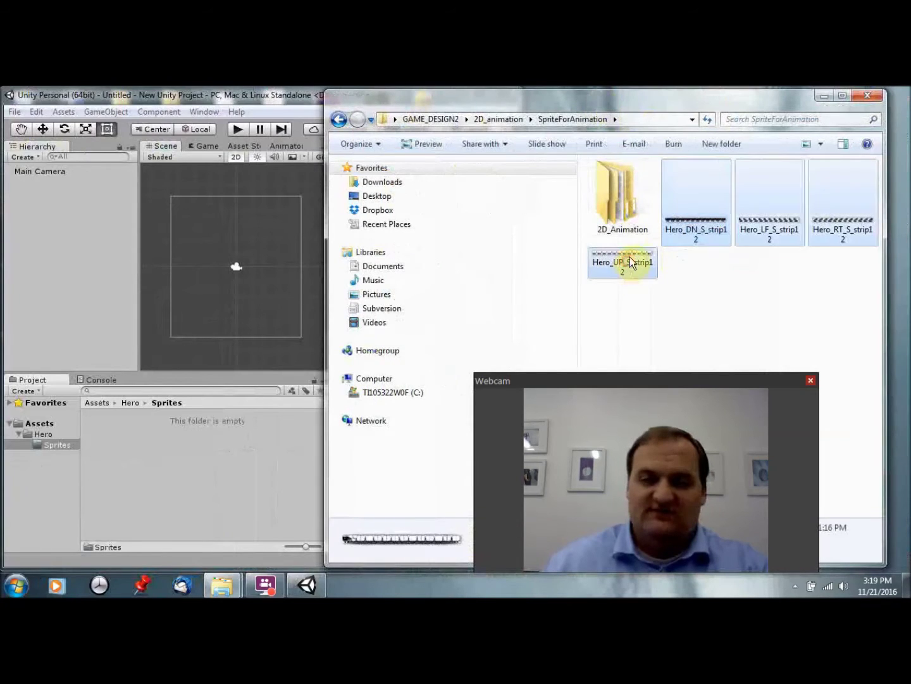
{"action": "left_click_drag", "start_coordinate": [687, 217], "coordinate": [215, 465]}
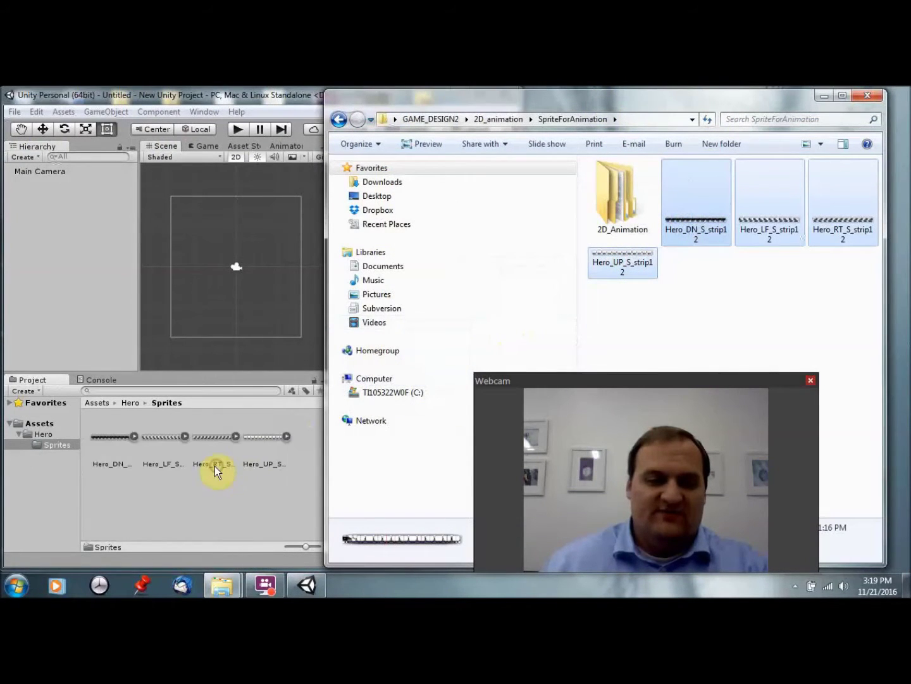
{"action": "left_click", "coordinate": [825, 95]}
{"action": "left_click_drag", "start_coordinate": [417, 100], "coordinate": [568, 85]}
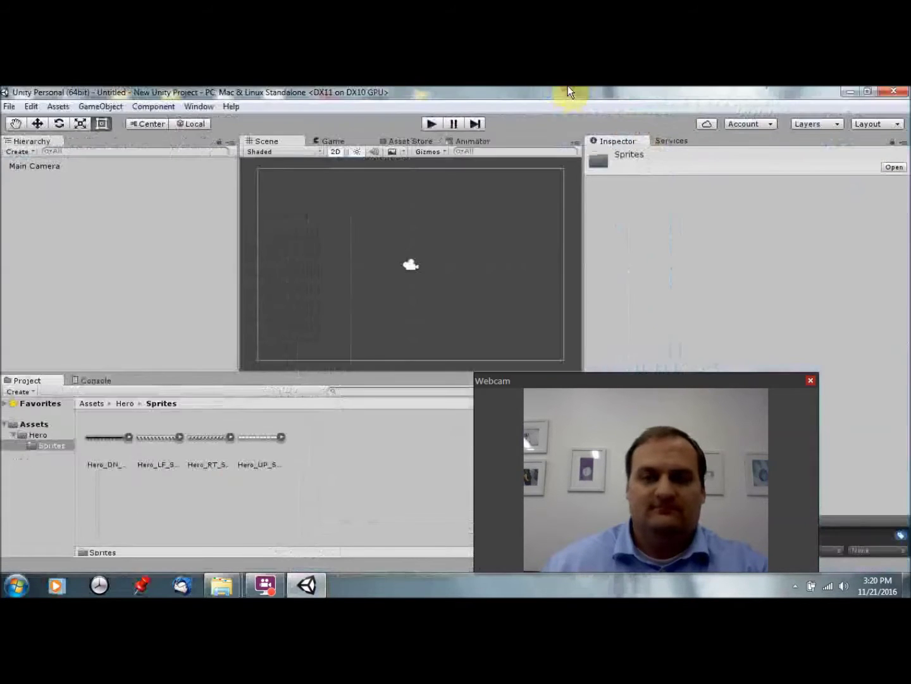
Step: Give Hero_DN_S_strip12 32 pixels per unit and Multiple sprite mode, then open the Sprite Editor
{"action": "left_click", "coordinate": [122, 436]}
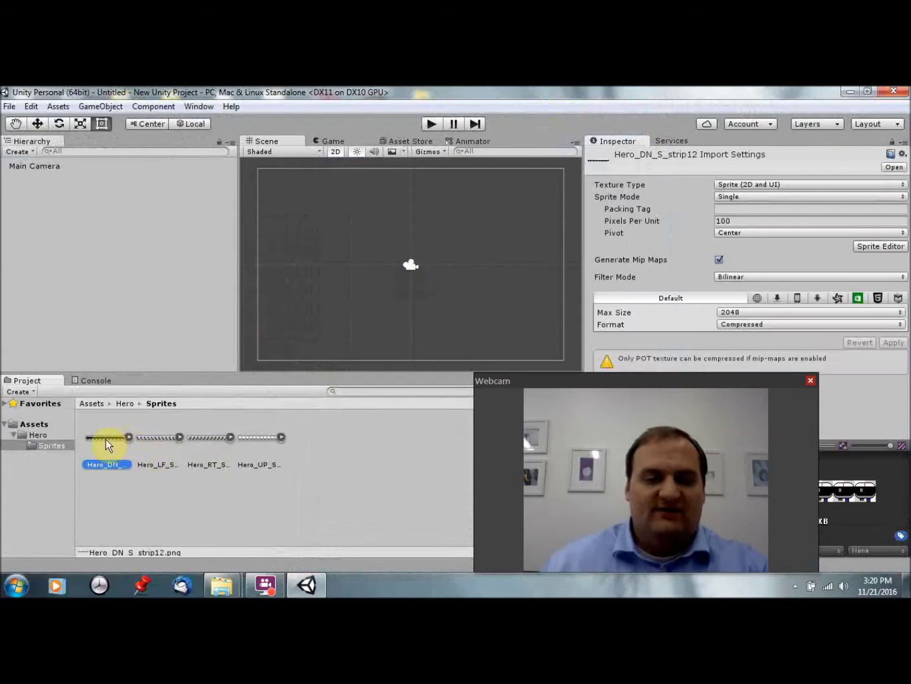
{"action": "left_click", "coordinate": [128, 439]}
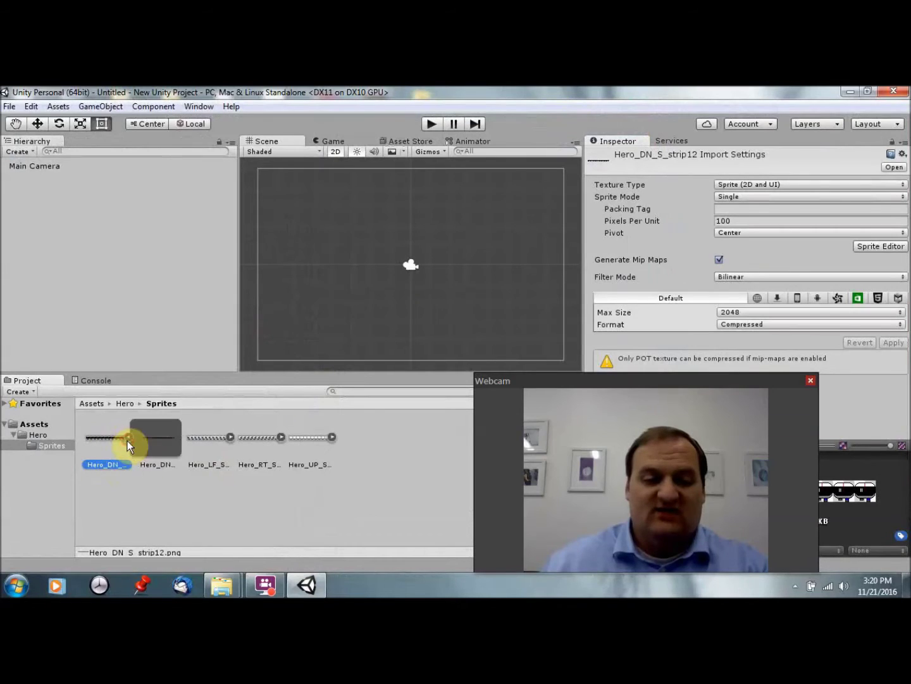
{"action": "left_click", "coordinate": [128, 436]}
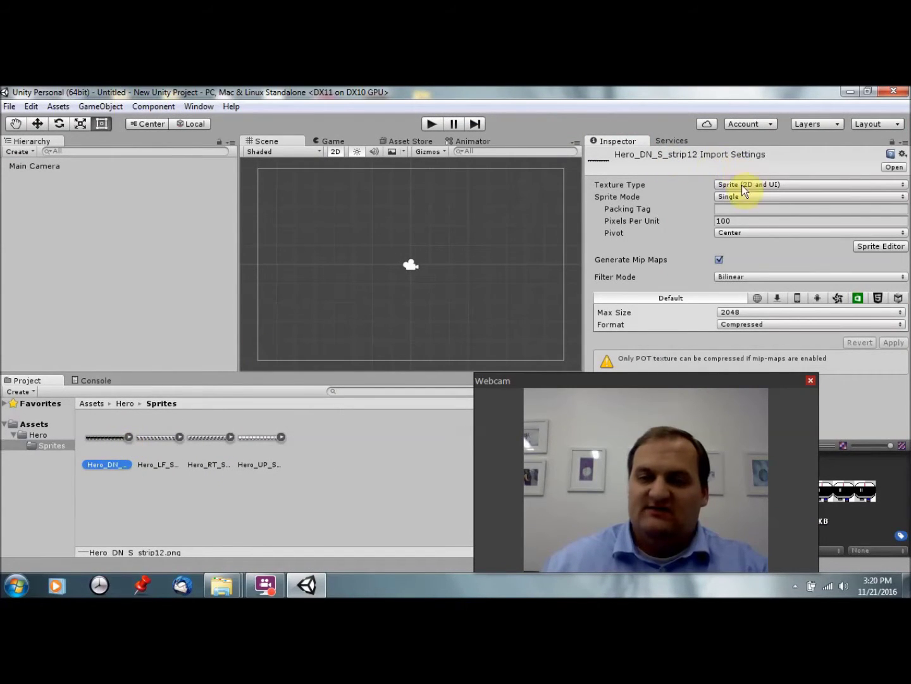
{"action": "left_click_drag", "start_coordinate": [663, 384], "coordinate": [493, 408]}
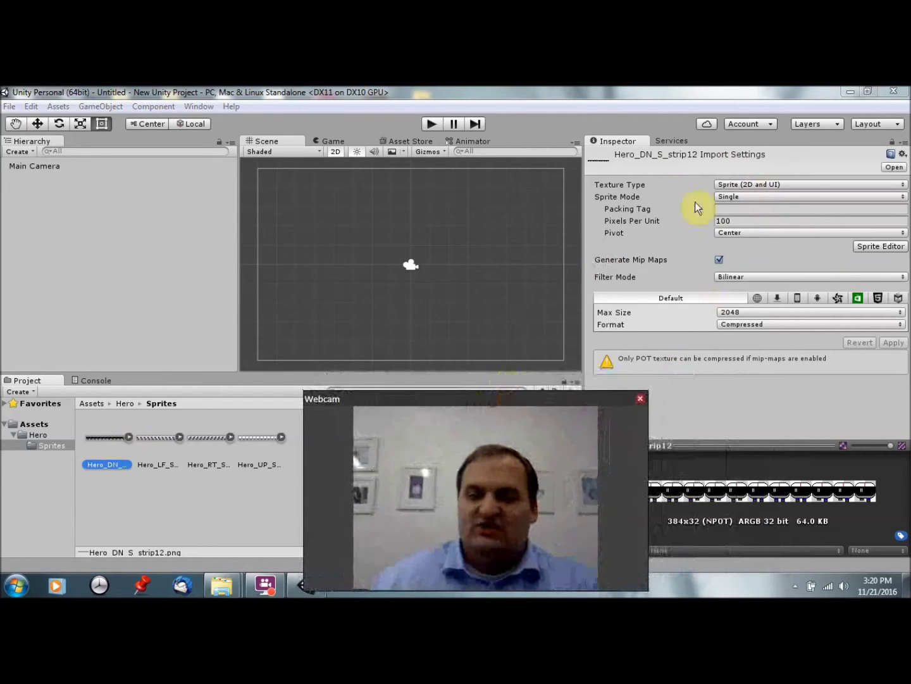
{"action": "left_click", "coordinate": [756, 219]}
{"action": "type", "text": "32"}
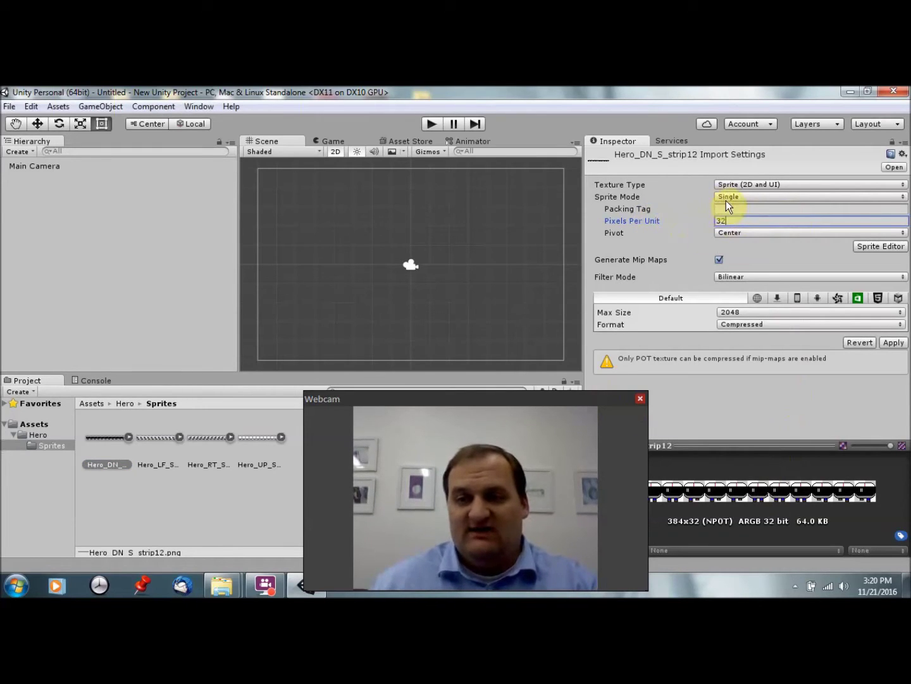
{"action": "left_click", "coordinate": [757, 198]}
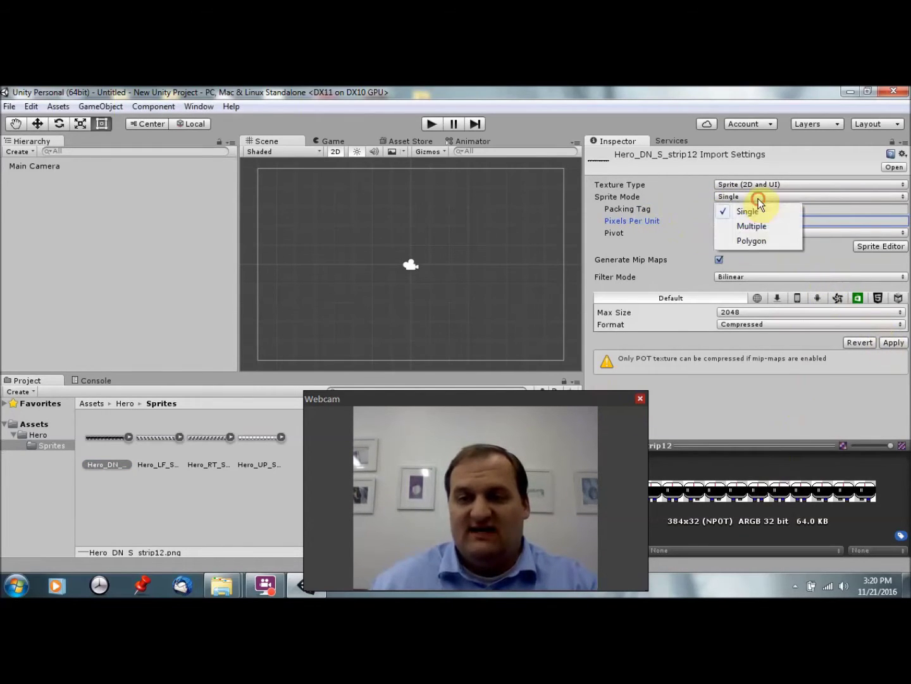
{"action": "left_click", "coordinate": [751, 226]}
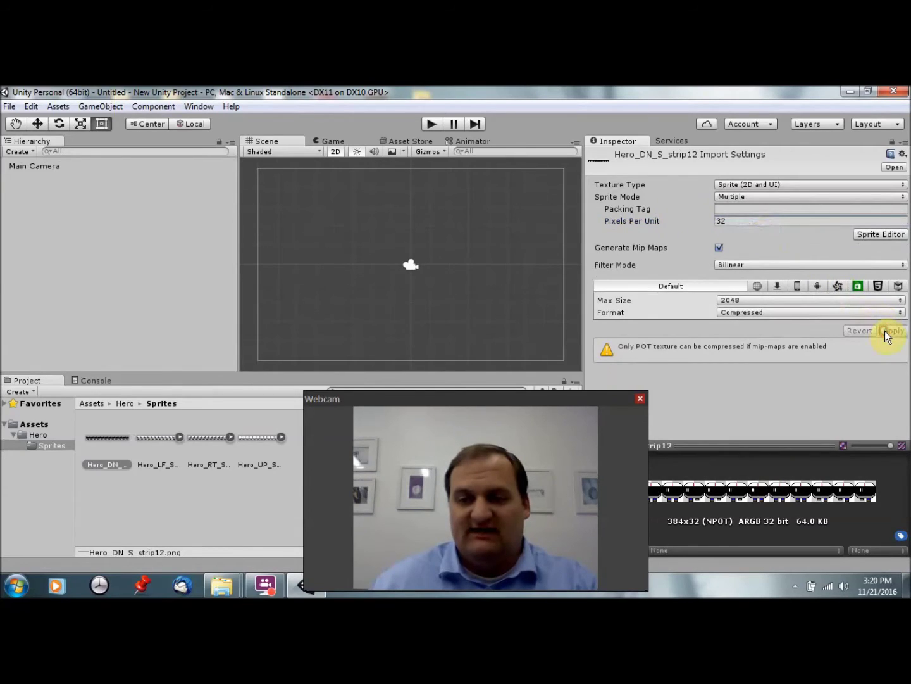
{"action": "left_click", "coordinate": [863, 236]}
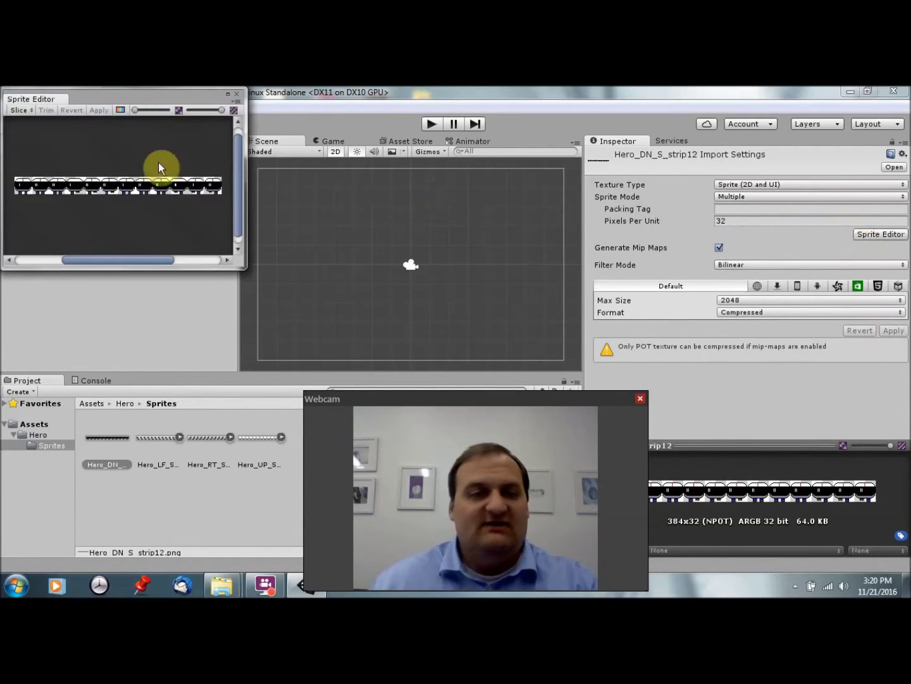
Step: Slice Hero_DN_S_strip12 using Grid By Cell Size into 32×32 frames
{"action": "left_click", "coordinate": [21, 110]}
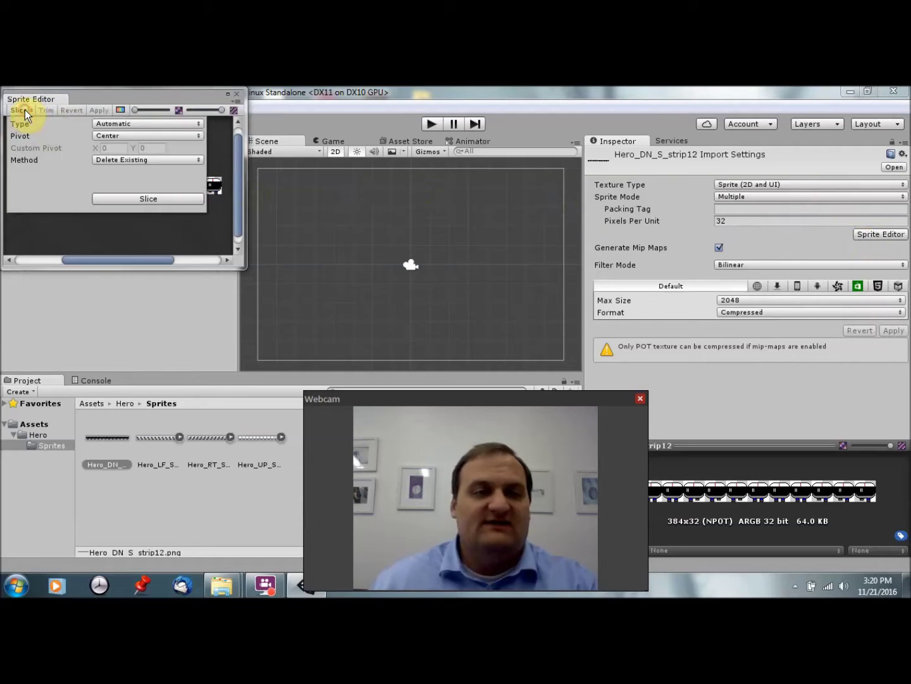
{"action": "left_click", "coordinate": [121, 125]}
{"action": "left_click", "coordinate": [130, 153]}
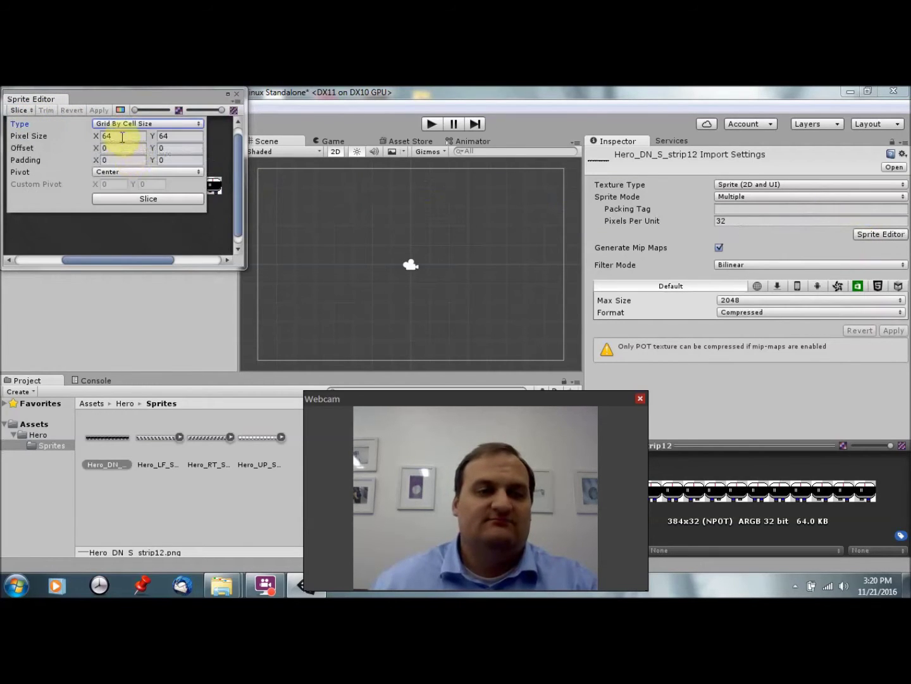
{"action": "left_click", "coordinate": [120, 135]}
{"action": "type", "text": "32"}
{"action": "left_click", "coordinate": [158, 137]}
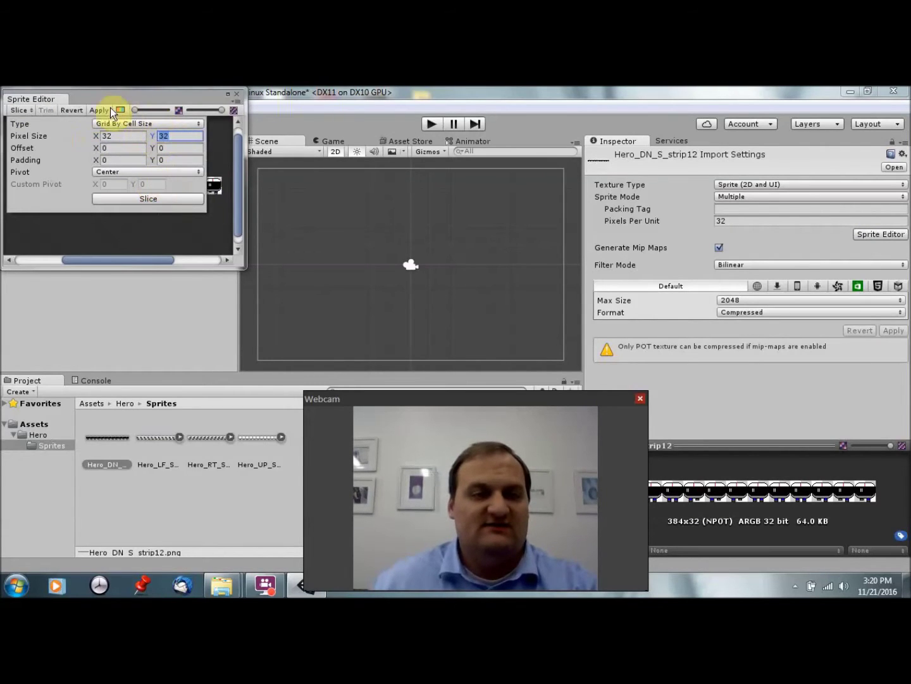
{"action": "left_click", "coordinate": [127, 198]}
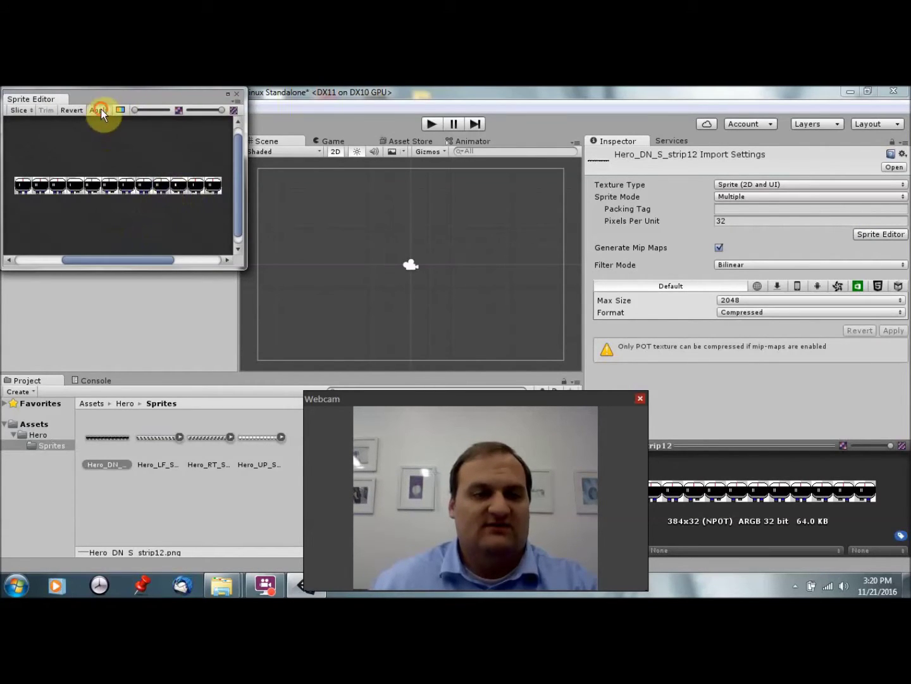
Step: Check the sliced frames, such as Hero_DN_S_strip12_10, and close the Sprite Editor
{"action": "left_click", "coordinate": [128, 440]}
{"action": "left_click", "coordinate": [162, 436]}
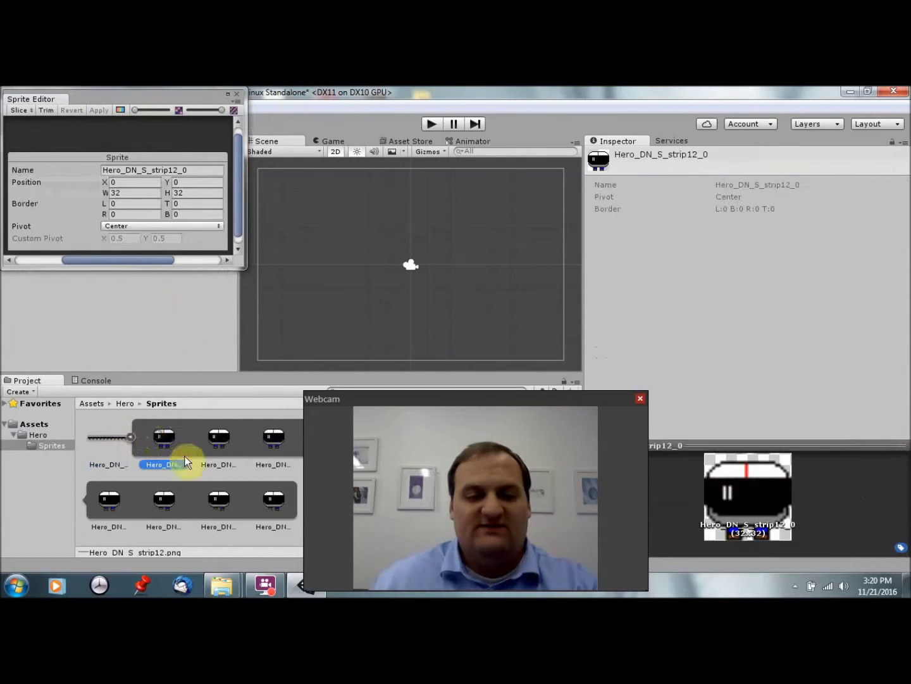
{"action": "left_click", "coordinate": [217, 497]}
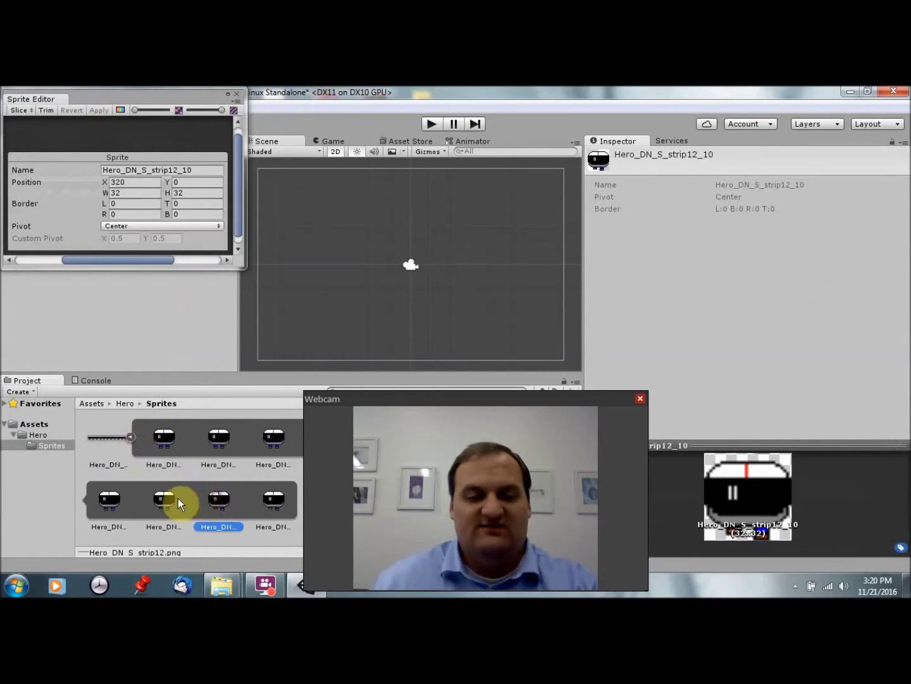
{"action": "left_click", "coordinate": [236, 94]}
{"action": "left_click_drag", "start_coordinate": [544, 402], "coordinate": [95, 94]}
Step: Give Hero_LF_S_strip12 32 pixels per unit and Multiple sprite mode, and apply
{"action": "left_click", "coordinate": [131, 436]}
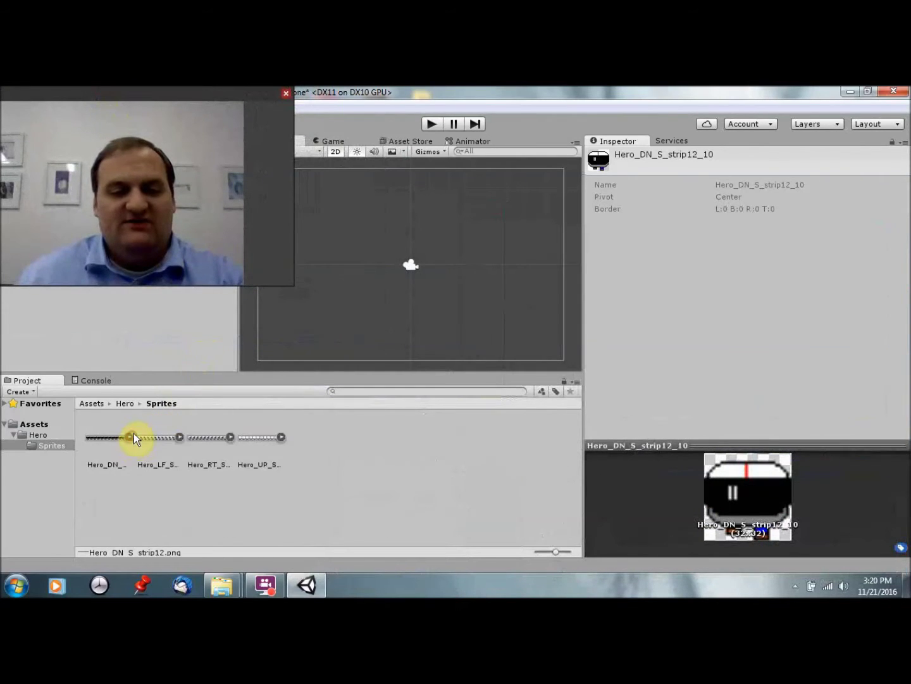
{"action": "left_click", "coordinate": [180, 437]}
{"action": "left_click", "coordinate": [163, 442]}
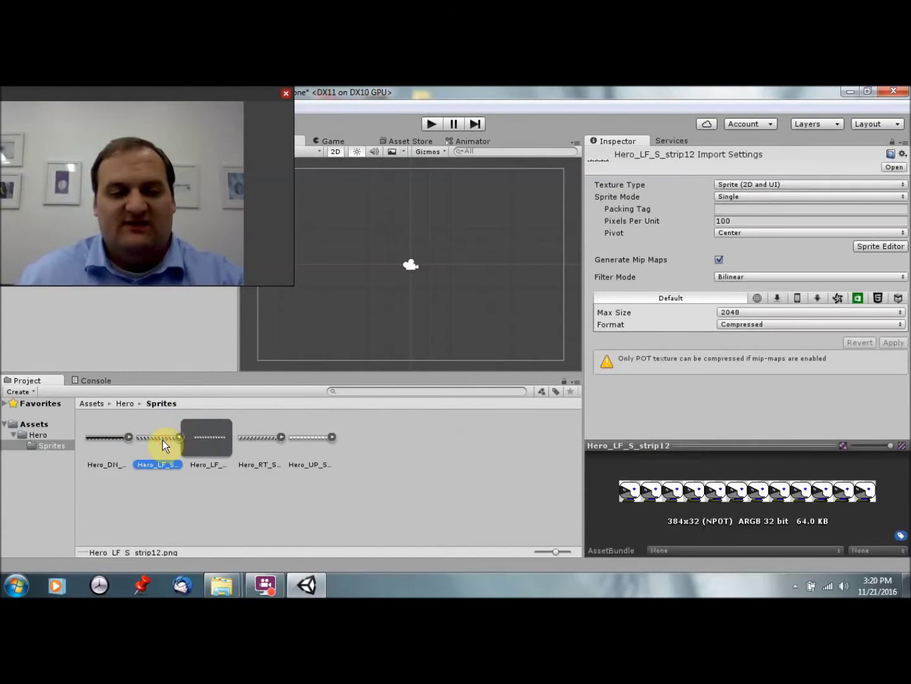
{"action": "left_click", "coordinate": [746, 219]}
{"action": "type", "text": "3"}
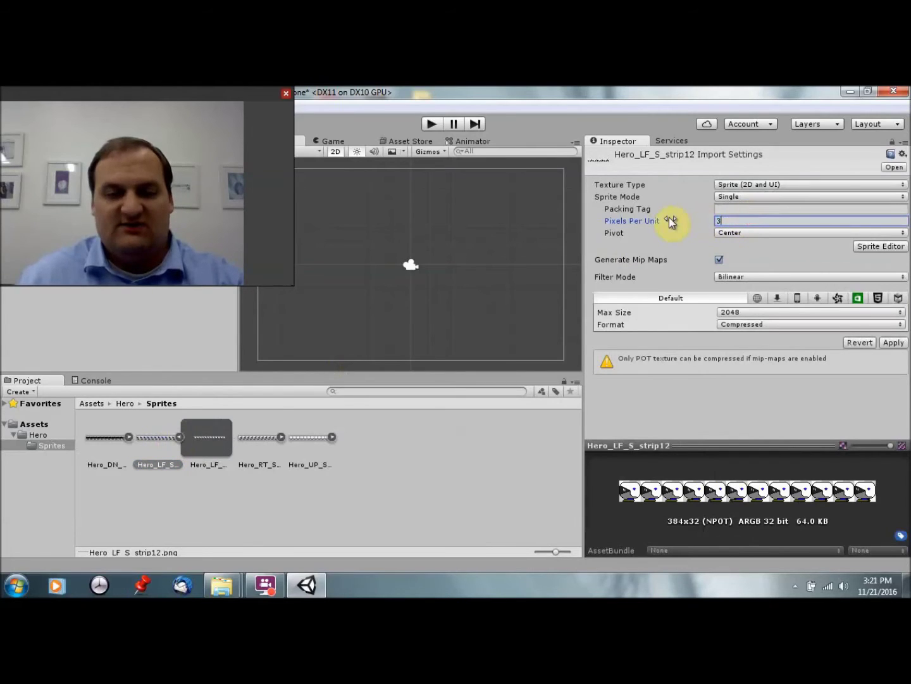
{"action": "type", "text": "2"}
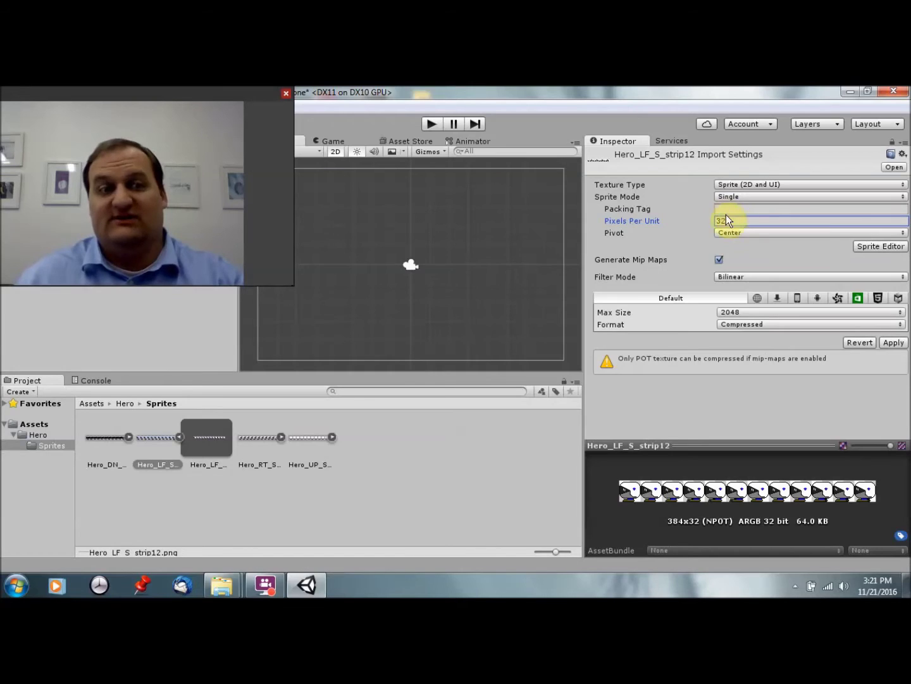
{"action": "left_click", "coordinate": [749, 198]}
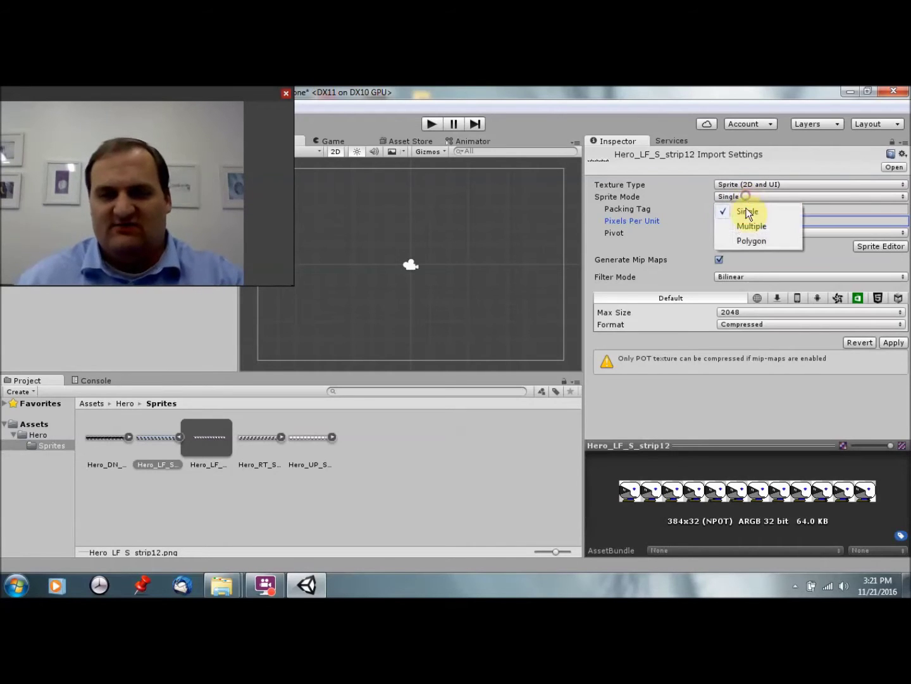
{"action": "left_click", "coordinate": [752, 225]}
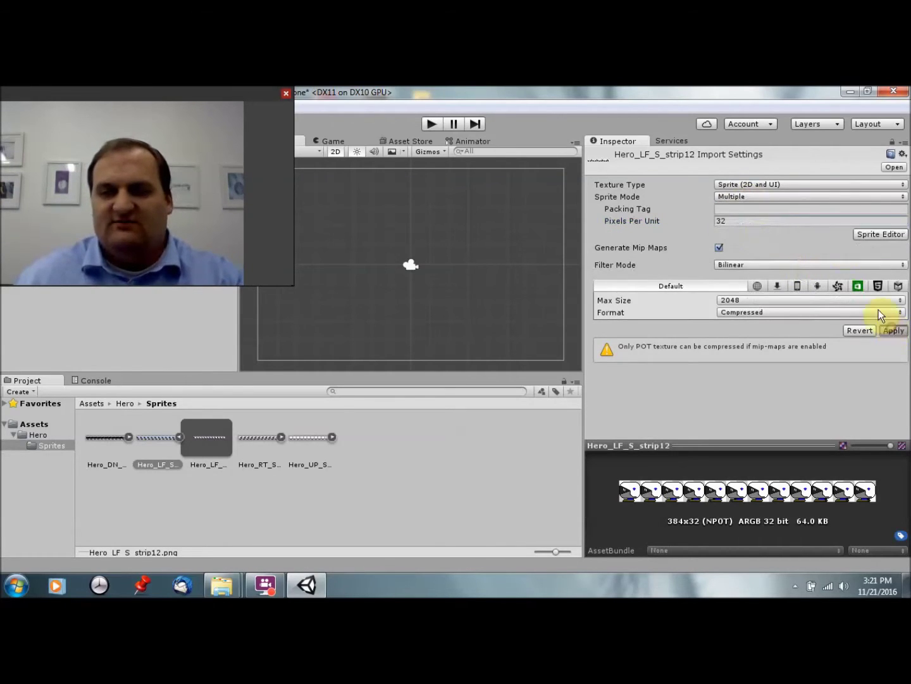
{"action": "left_click", "coordinate": [891, 329]}
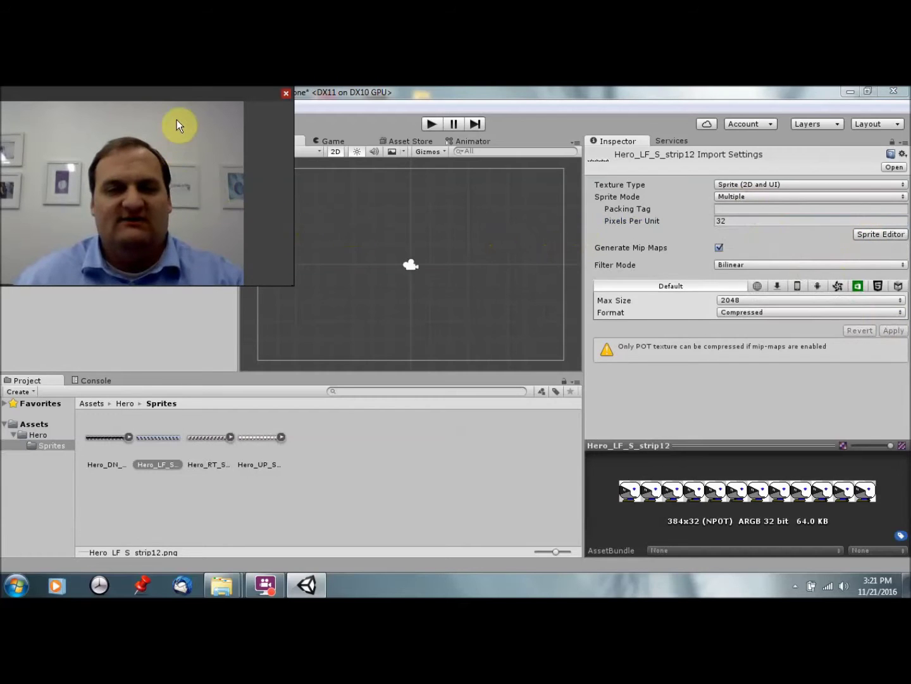
Step: Slice Hero_LF_S_strip12 into 32×32 cells, apply, and select Hero_RT_S_strip12
{"action": "left_click_drag", "start_coordinate": [166, 105], "coordinate": [817, 425]}
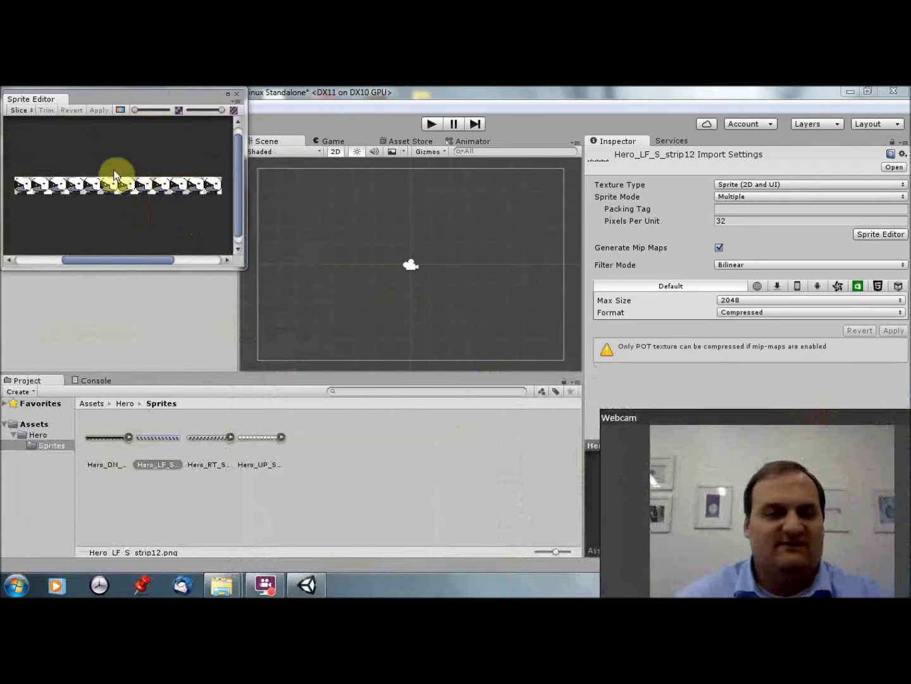
{"action": "left_click", "coordinate": [24, 111]}
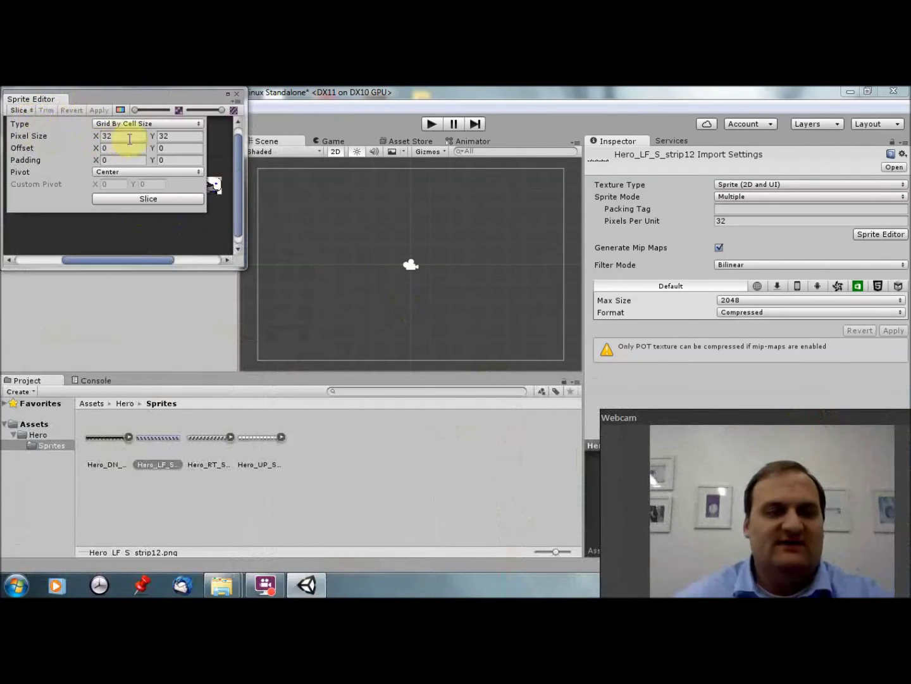
{"action": "left_click", "coordinate": [154, 201]}
{"action": "left_click", "coordinate": [96, 110]}
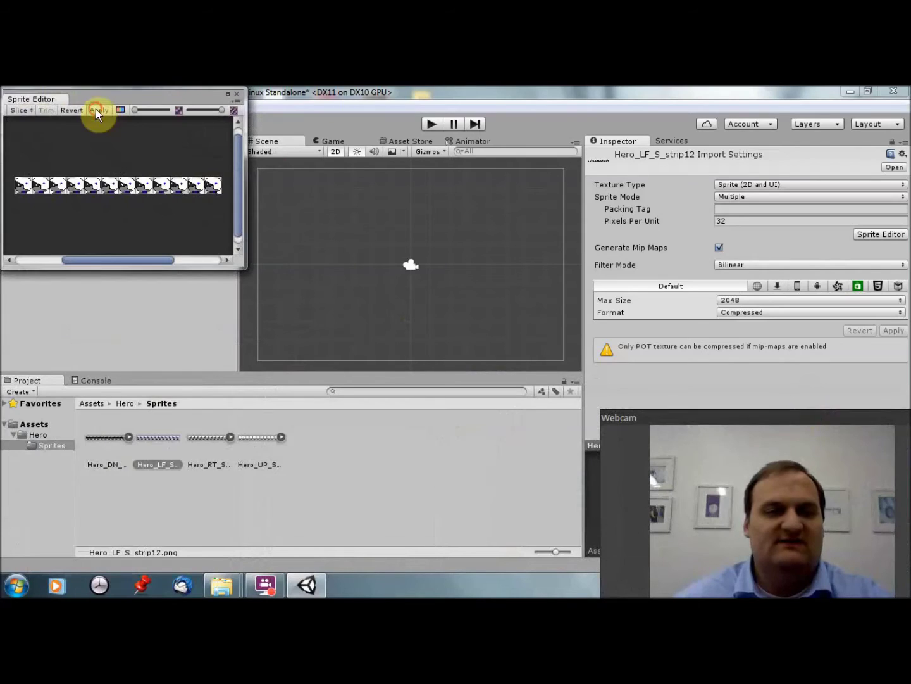
{"action": "left_click", "coordinate": [184, 436]}
{"action": "left_click", "coordinate": [205, 436]}
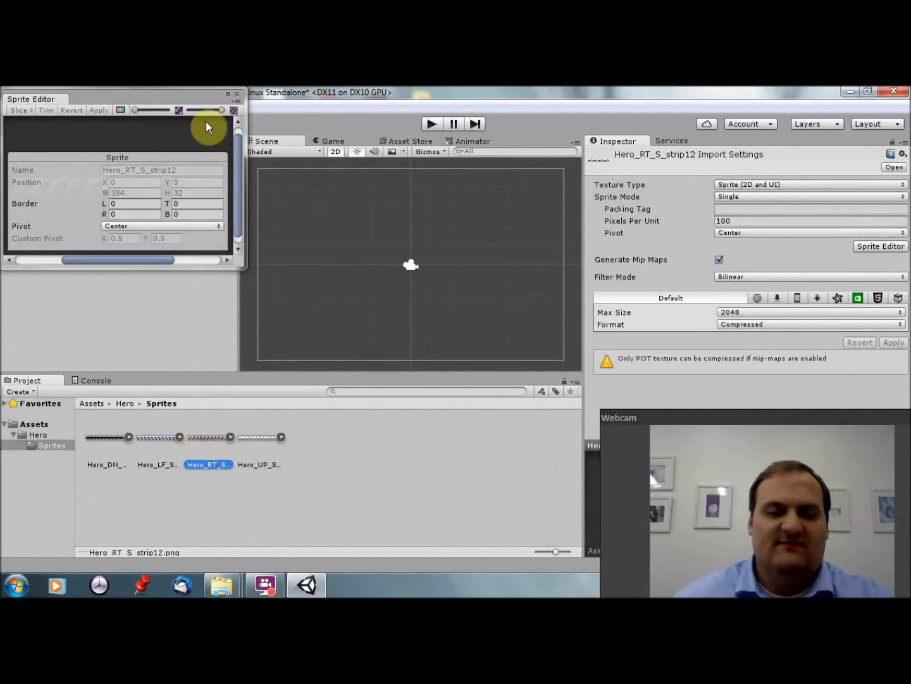
Step: Set Hero_RT_S_strip12 to Multiple sprite mode at 32 pixels per unit and apply
{"action": "left_click", "coordinate": [236, 93]}
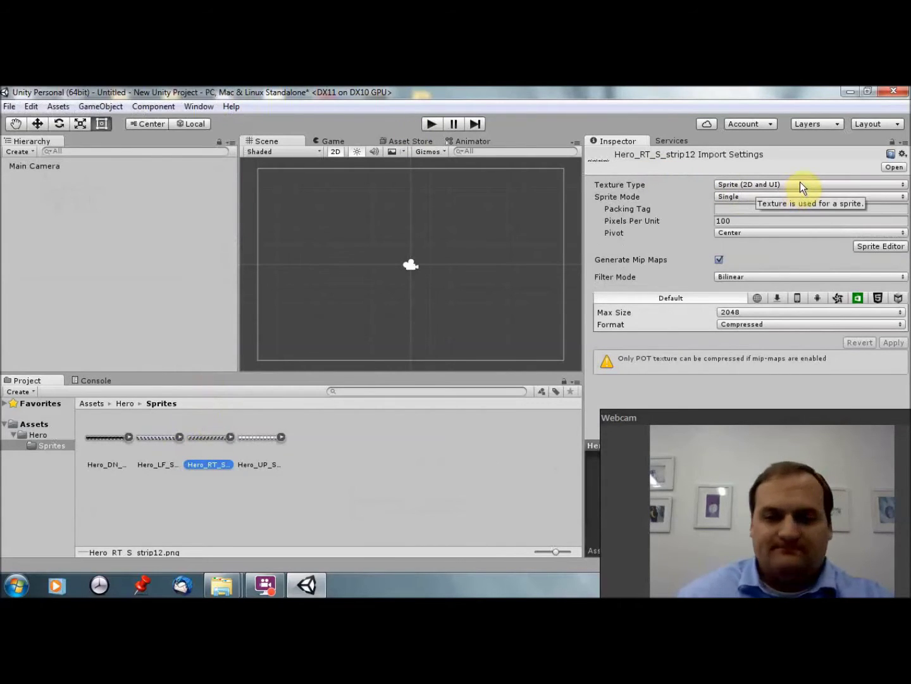
{"action": "left_click", "coordinate": [754, 196]}
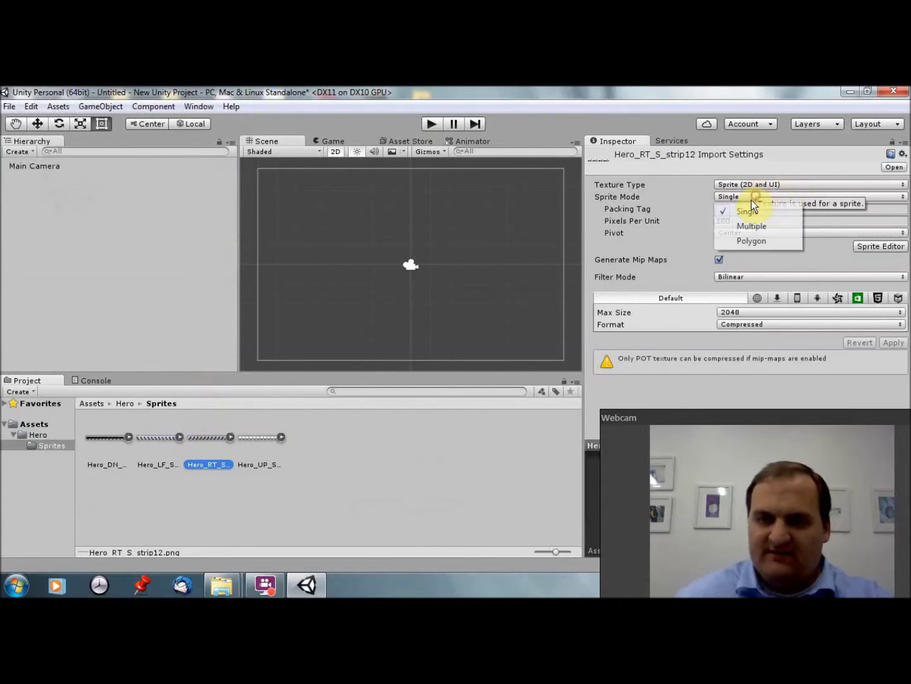
{"action": "left_click", "coordinate": [740, 225]}
{"action": "left_click", "coordinate": [744, 222]}
{"action": "type", "text": "32"}
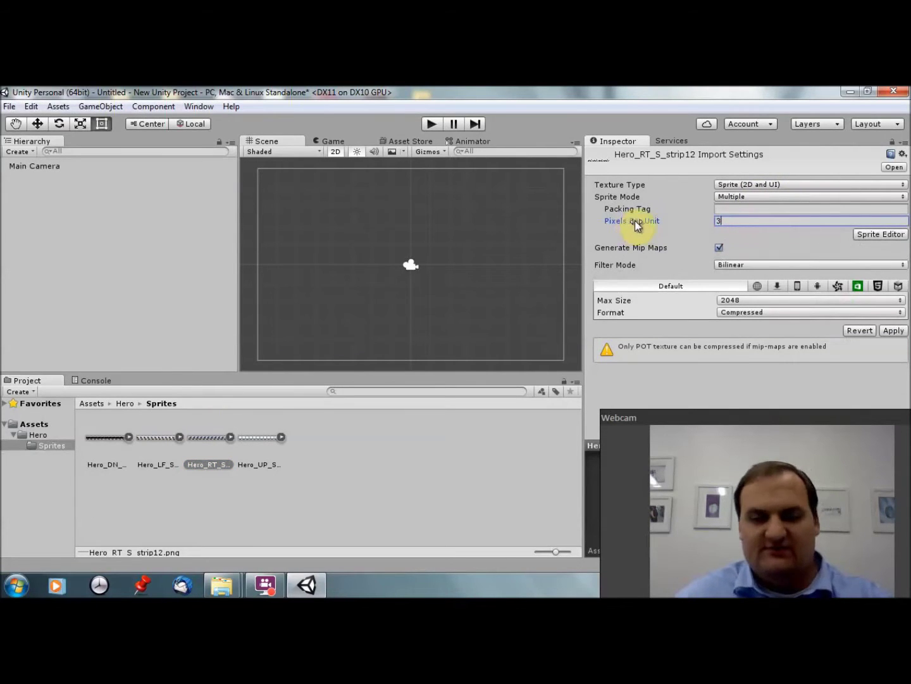
{"action": "left_click", "coordinate": [892, 330]}
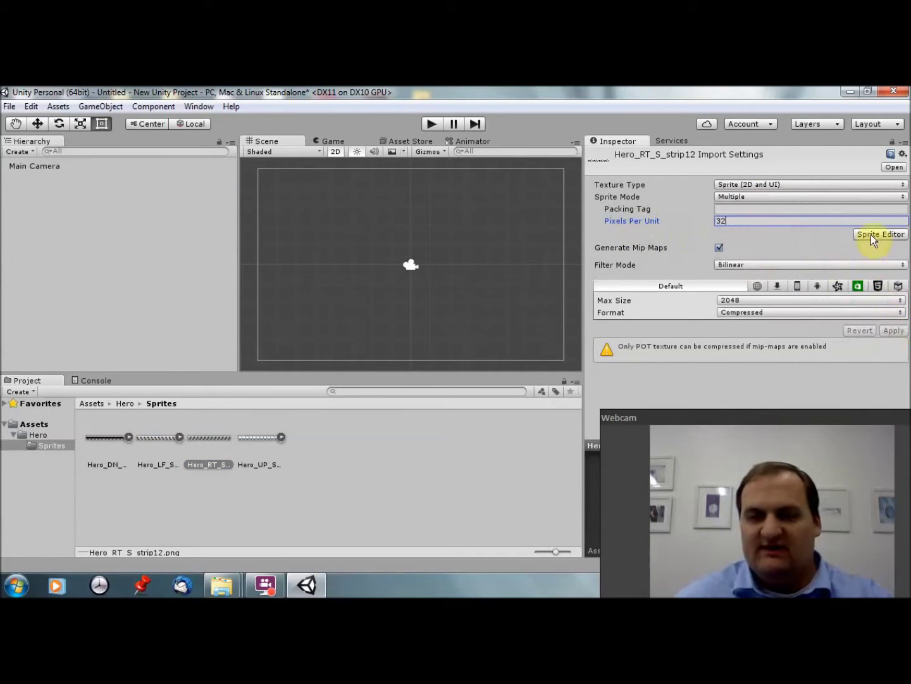
Step: Slice Hero_RT_S_strip12 into 32×32 frames in the Sprite Editor and apply on closing
{"action": "left_click", "coordinate": [871, 234]}
{"action": "left_click", "coordinate": [24, 110]}
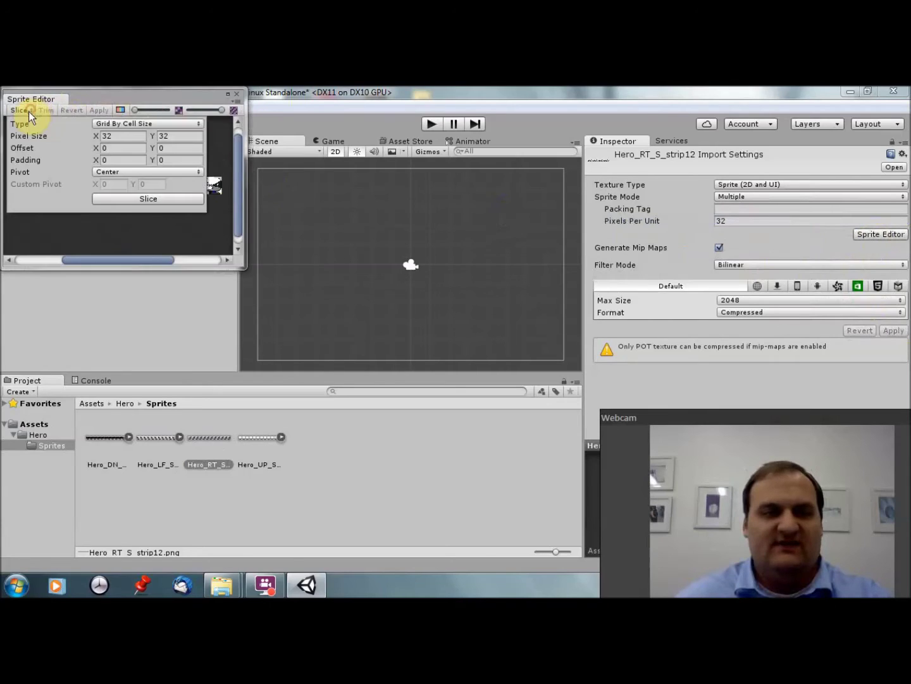
{"action": "left_click", "coordinate": [145, 198]}
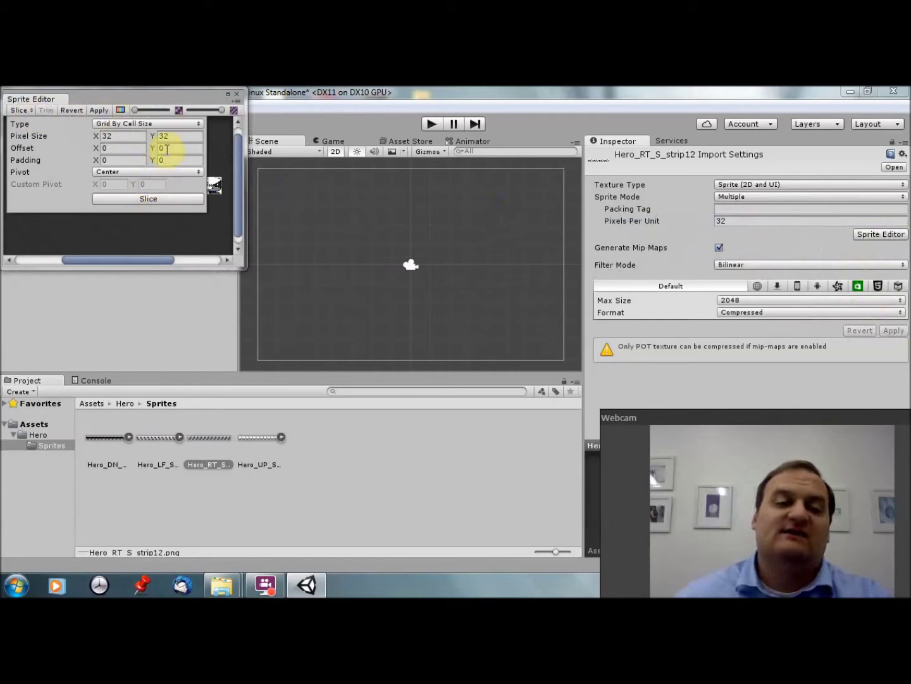
{"action": "left_click", "coordinate": [235, 95]}
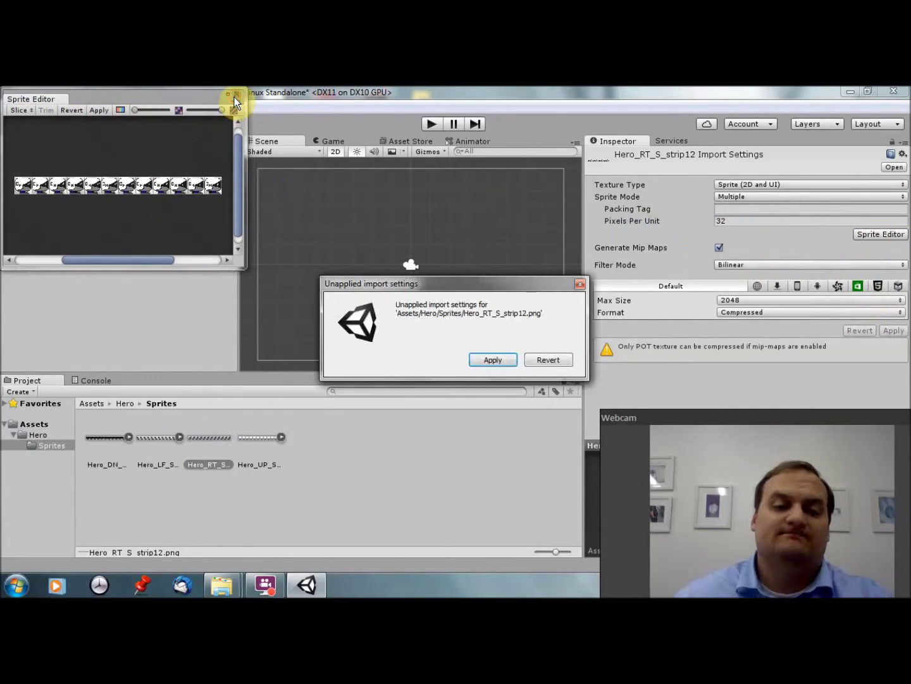
{"action": "left_click", "coordinate": [493, 359]}
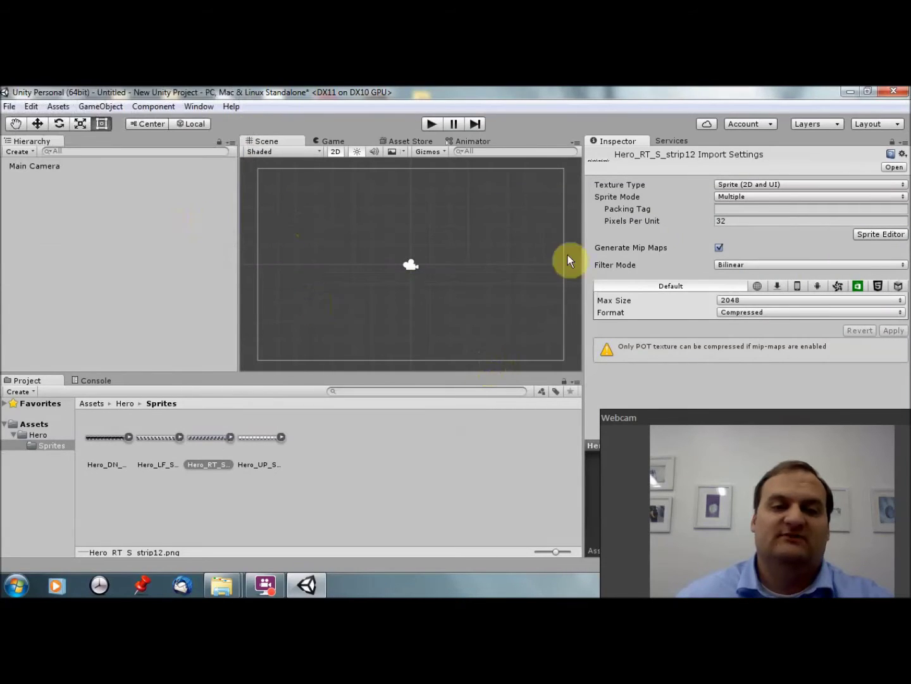
Step: Give Hero_UP_S_strip12 32 pixels per unit and Multiple sprite mode, and apply
{"action": "left_click", "coordinate": [281, 436]}
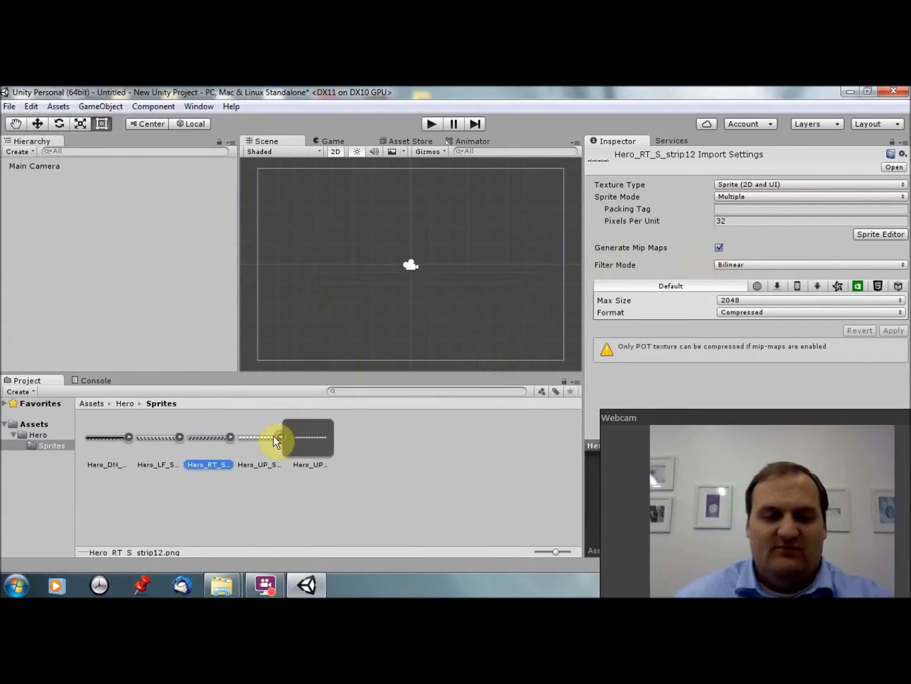
{"action": "left_click", "coordinate": [273, 437]}
{"action": "left_click", "coordinate": [726, 222]}
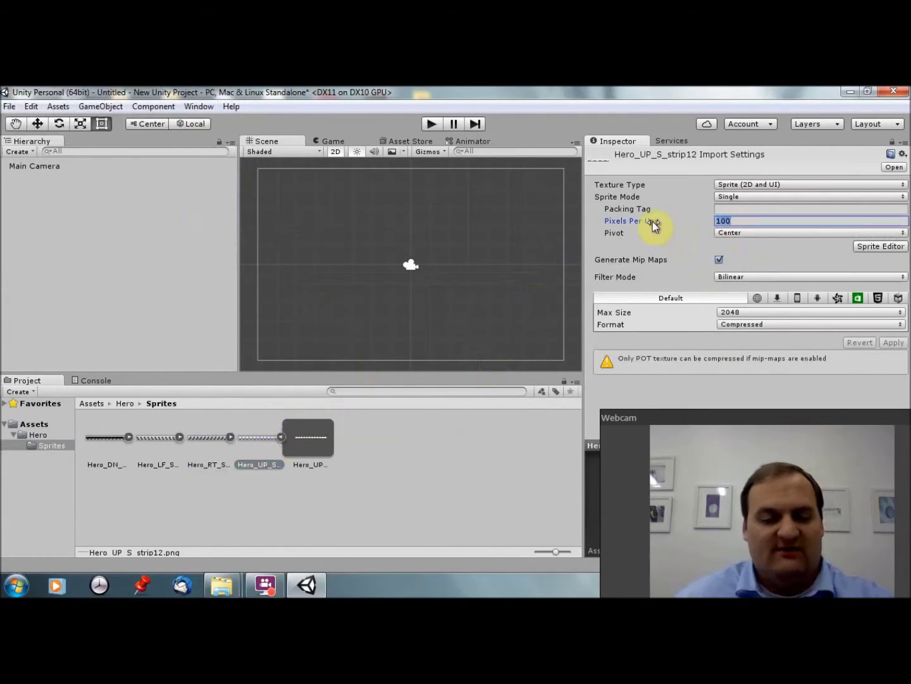
{"action": "type", "text": "32"}
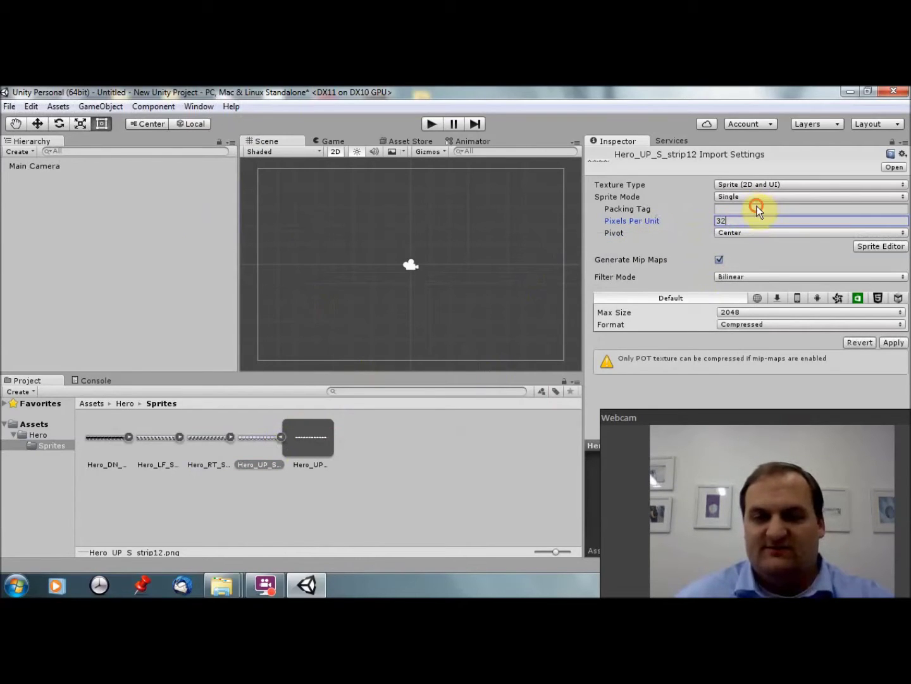
{"action": "left_click", "coordinate": [748, 198]}
{"action": "left_click", "coordinate": [752, 225]}
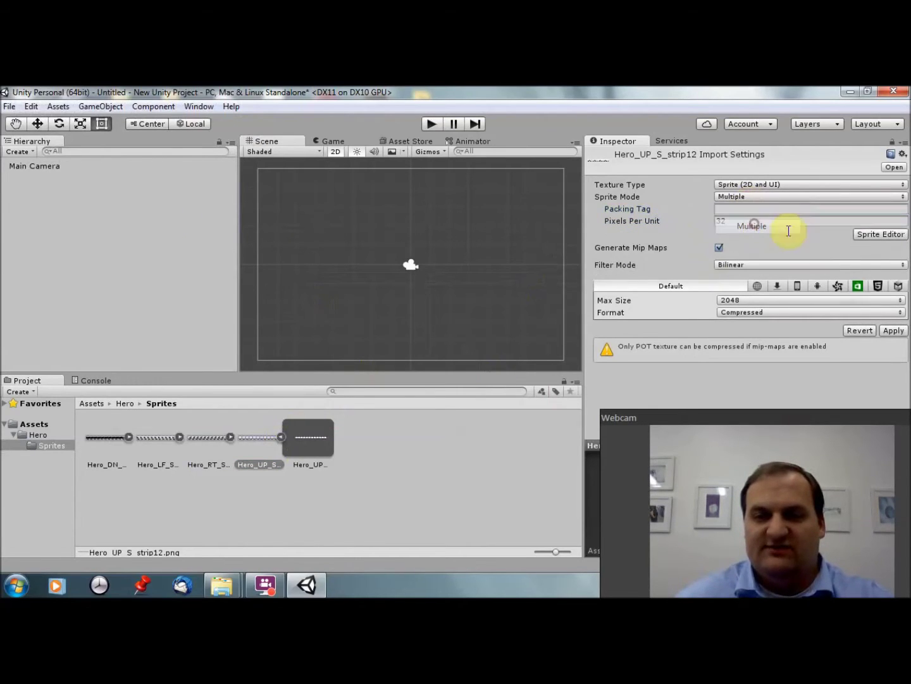
{"action": "left_click", "coordinate": [892, 330]}
Step: Slice Hero_UP_S_strip12 into 32×32 cells, apply, and close the Sprite Editor
{"action": "left_click", "coordinate": [880, 234]}
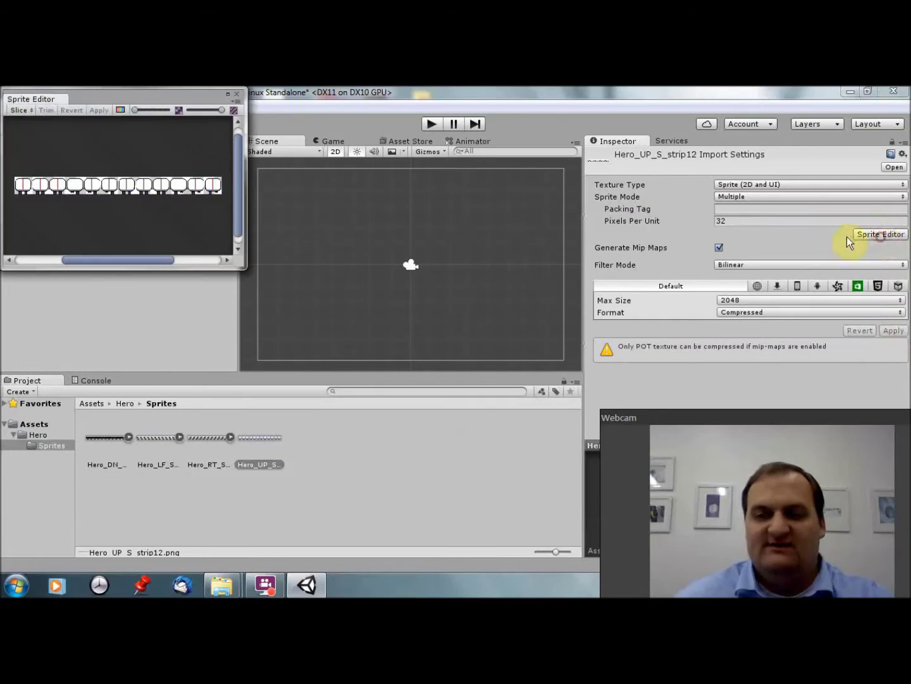
{"action": "left_click", "coordinate": [19, 111]}
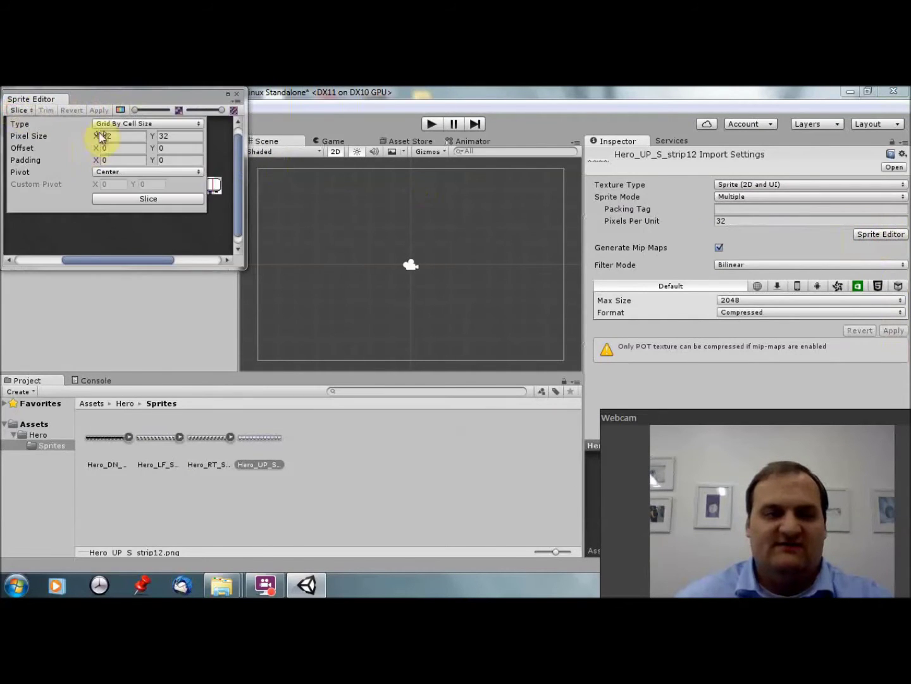
{"action": "left_click", "coordinate": [142, 198]}
{"action": "left_click", "coordinate": [98, 111]}
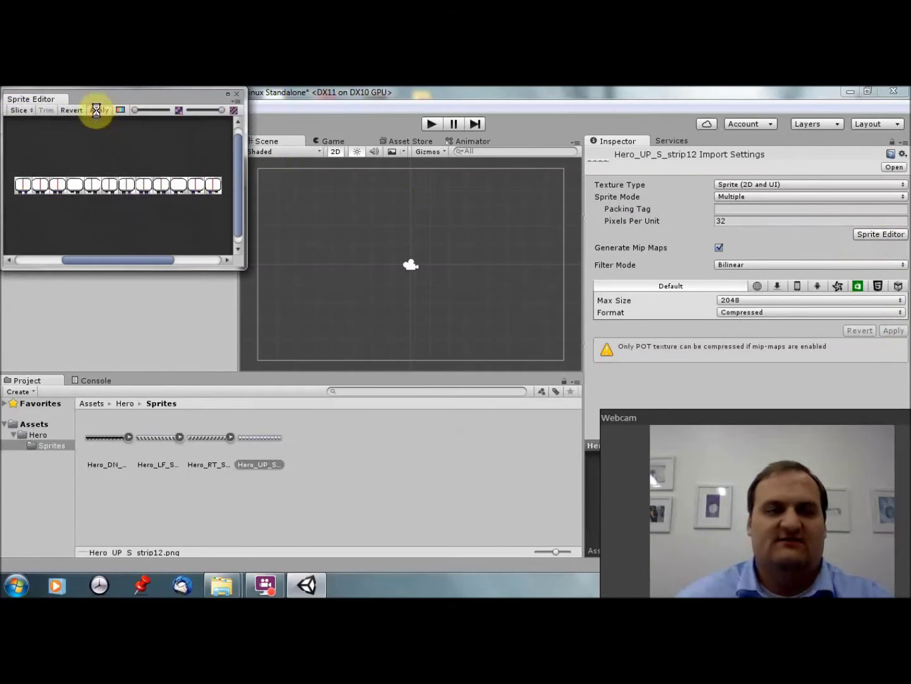
{"action": "left_click", "coordinate": [230, 93]}
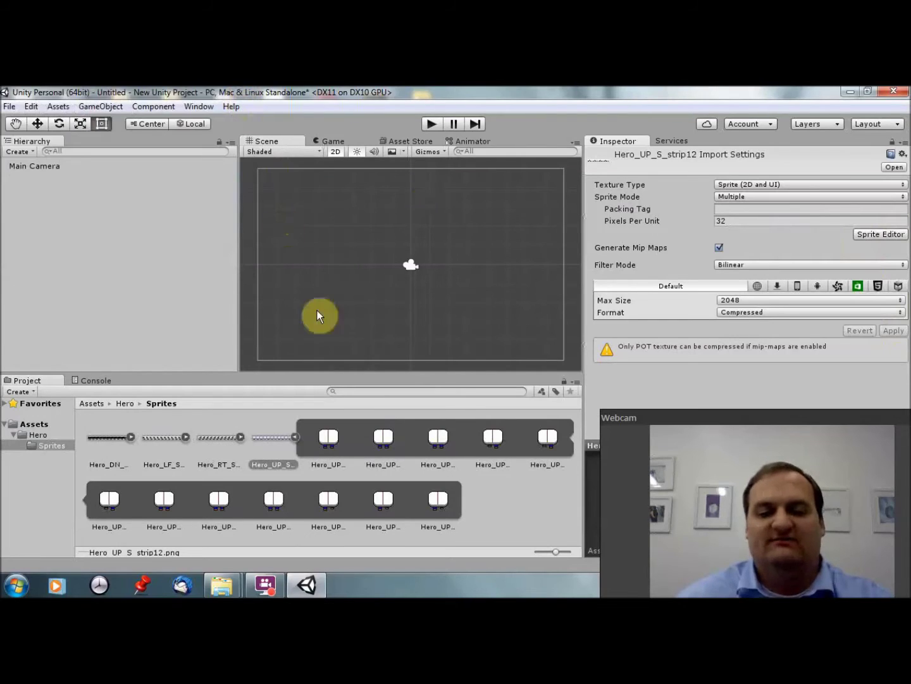
{"action": "left_click", "coordinate": [295, 436]}
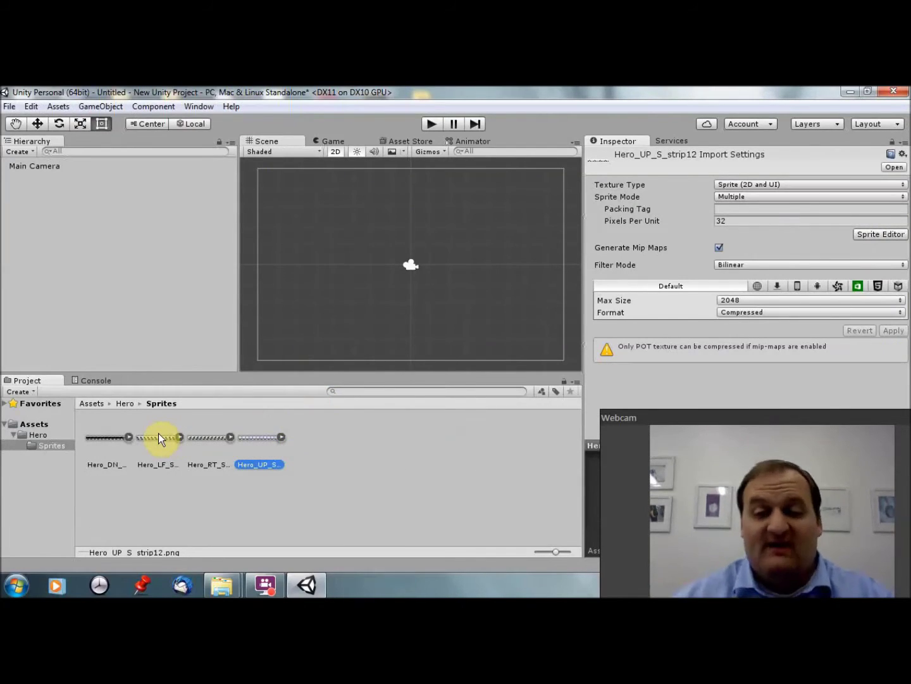
Step: Dock an empty Animator tab from the Window menu, then switch back to the Scene tab
{"action": "left_click_drag", "start_coordinate": [666, 418], "coordinate": [608, 368]}
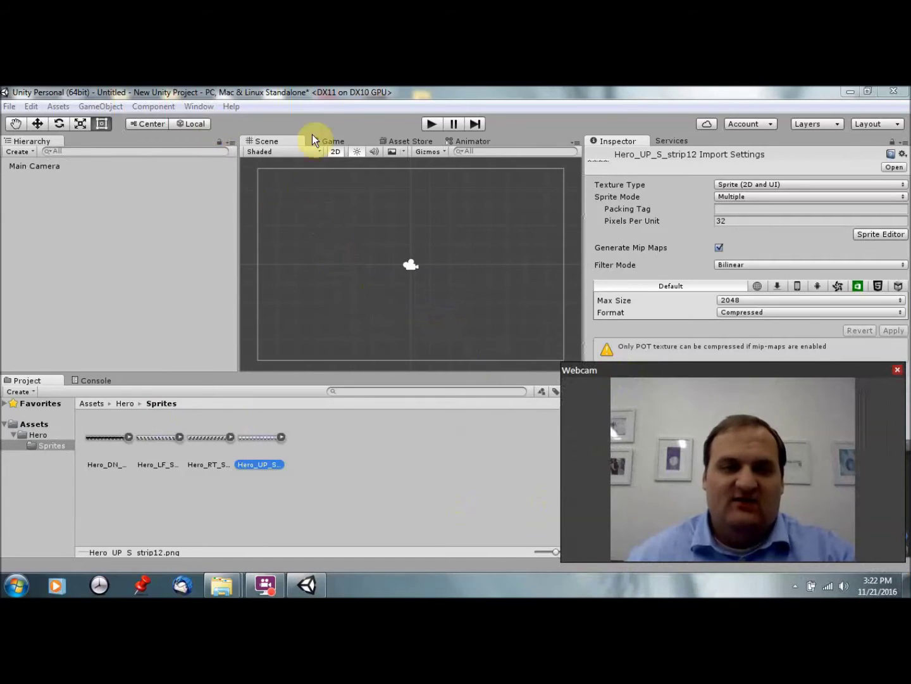
{"action": "right_click", "coordinate": [498, 139]}
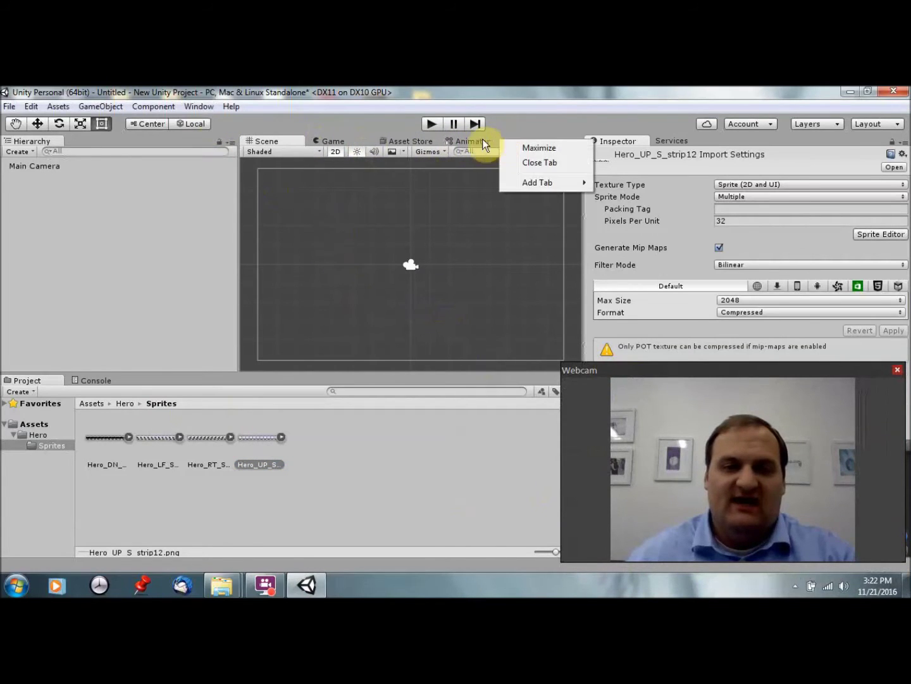
{"action": "left_click", "coordinate": [131, 111]}
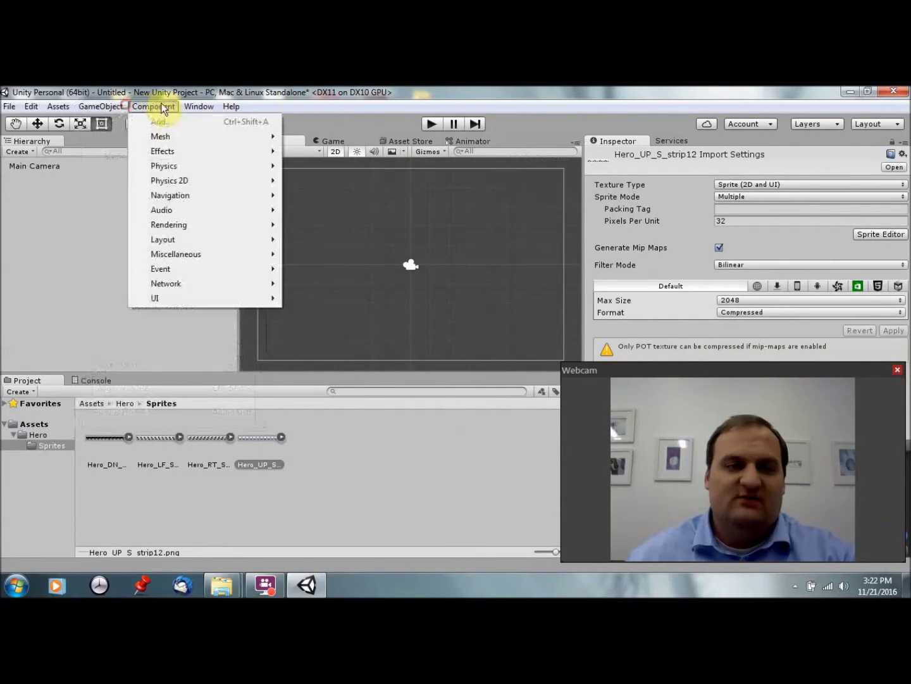
{"action": "mouse_move", "coordinate": [191, 102]}
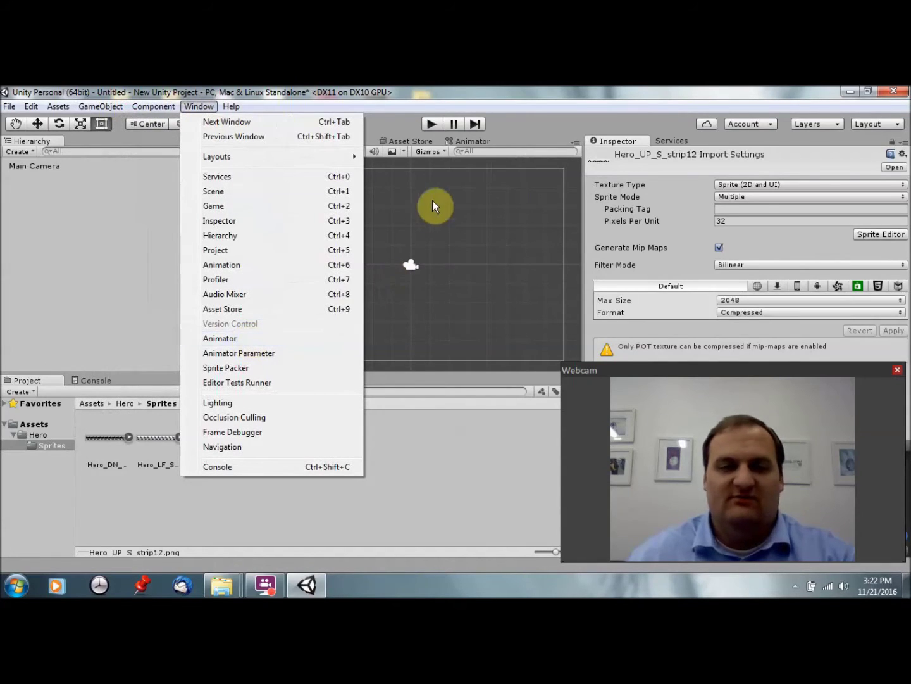
{"action": "left_click", "coordinate": [463, 142]}
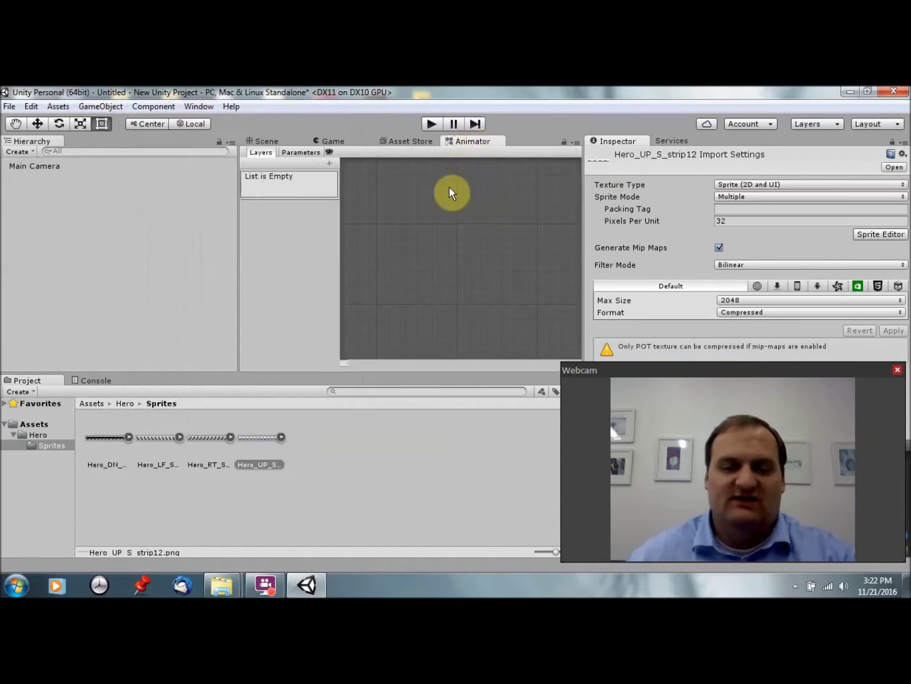
{"action": "left_click", "coordinate": [265, 141]}
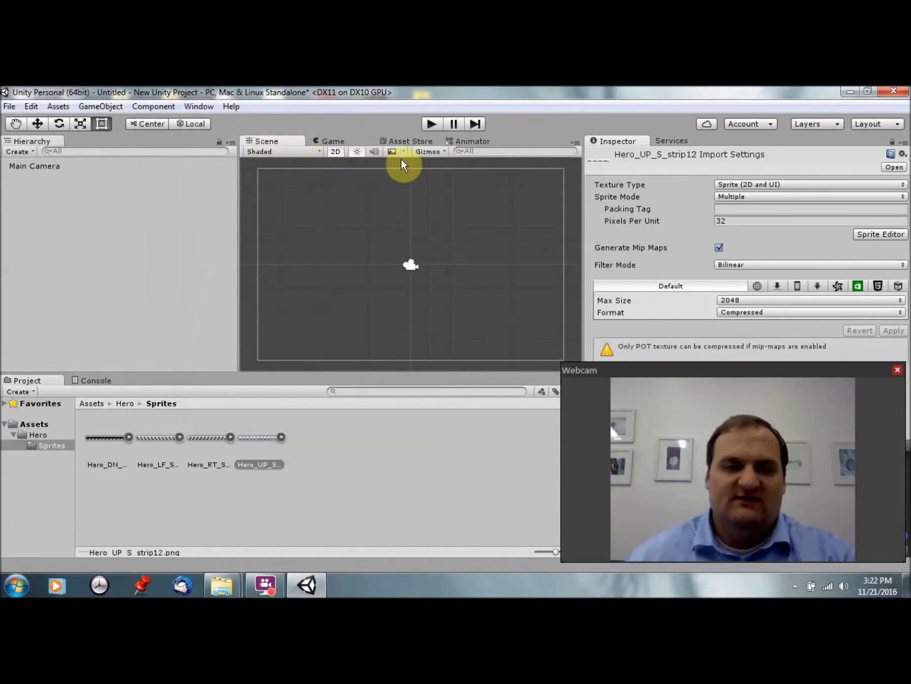
Step: Drag all 12 Hero_DN_S_strip12 frames into the scene and save the clip as HERO_DOWN
{"action": "left_click", "coordinate": [128, 438]}
{"action": "left_click", "coordinate": [167, 440]}
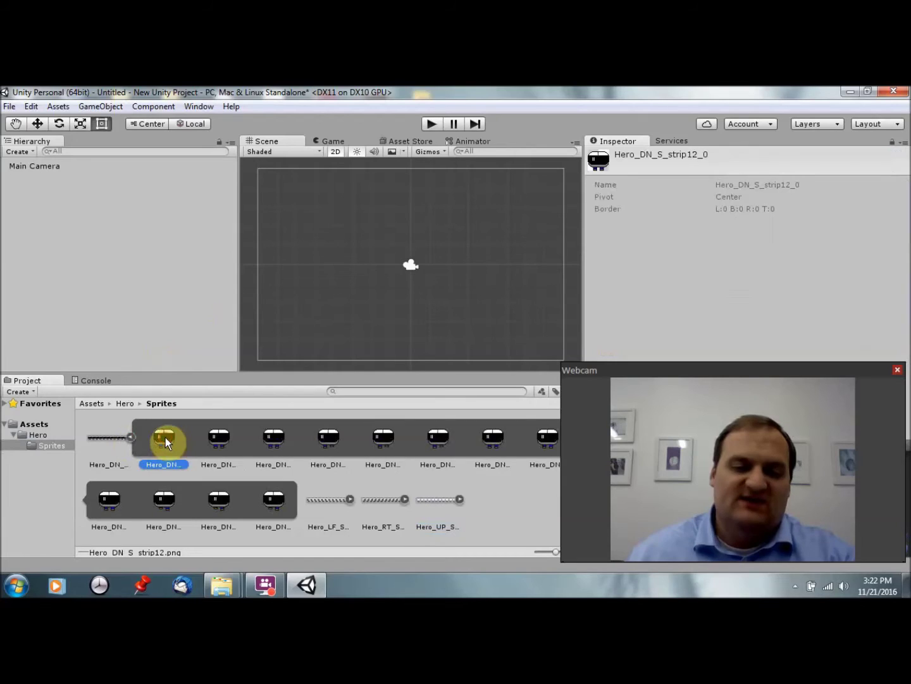
{"action": "left_click", "coordinate": [279, 504], "text": "shift"}
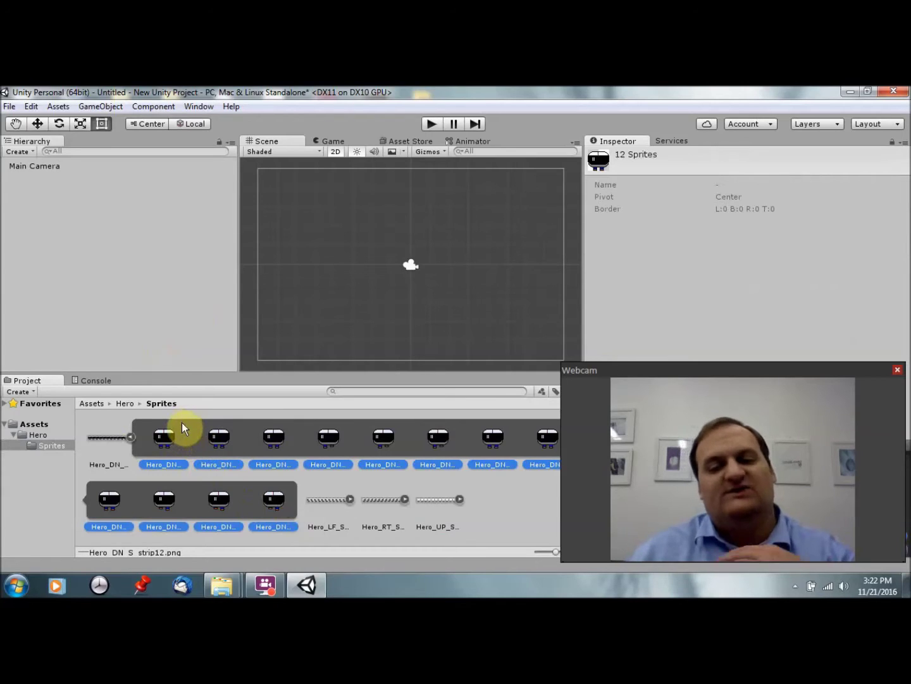
{"action": "left_click_drag", "start_coordinate": [183, 425], "coordinate": [305, 244]}
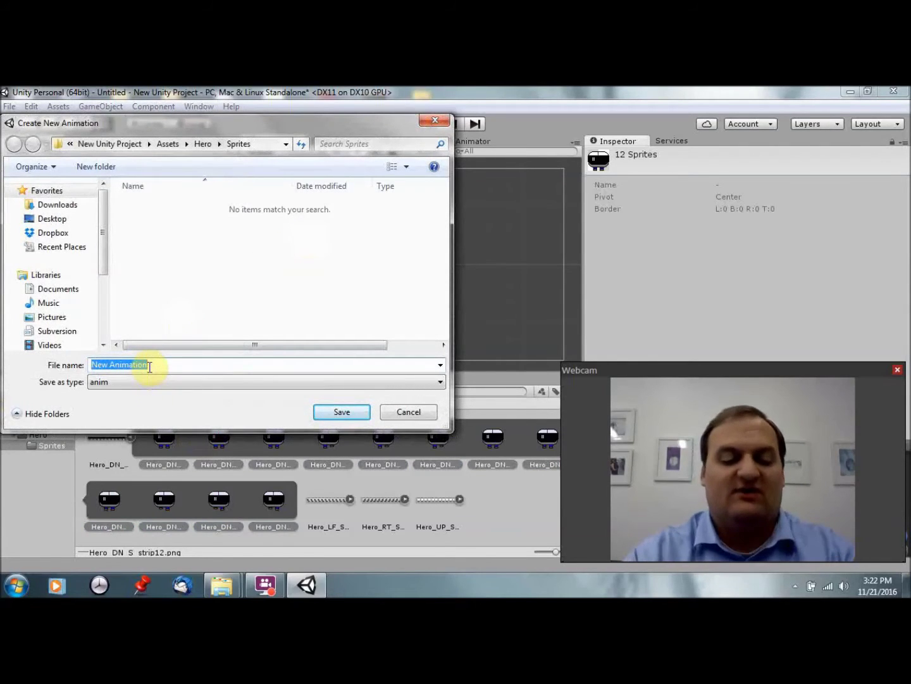
{"action": "type", "text": "HERO_DOWN"}
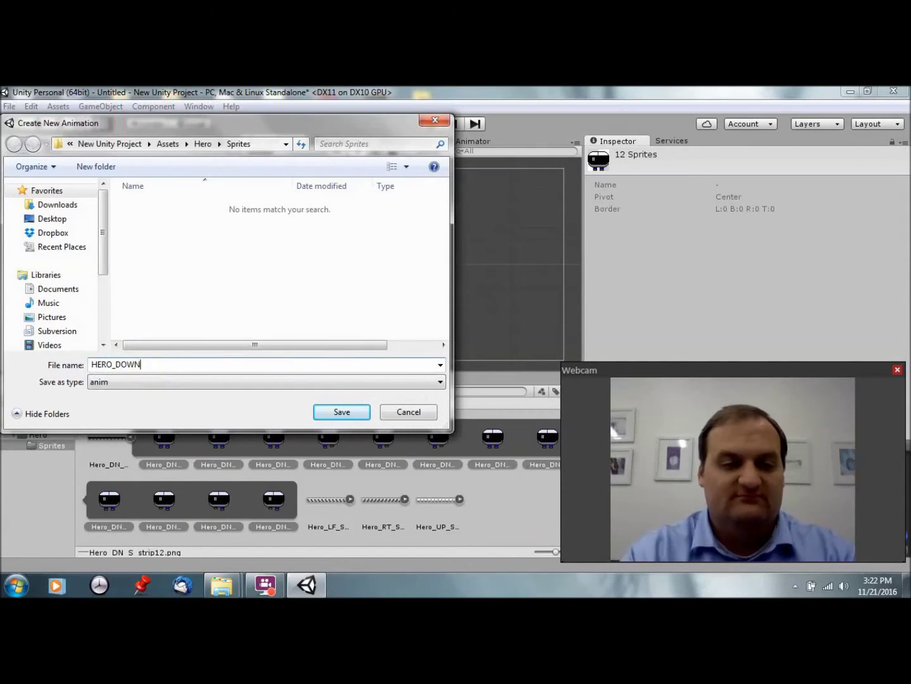
{"action": "key", "text": "Return"}
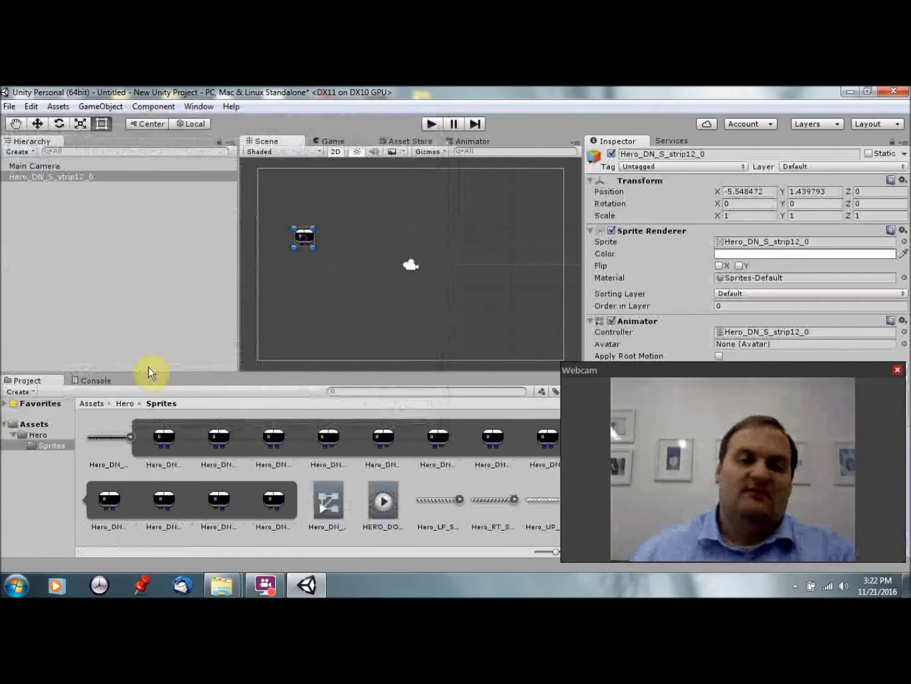
Step: Delete the auto-generated Hero_DN_S_strip12_0 controller, keeping only the HERO_DOWN clip
{"action": "left_click", "coordinate": [131, 436]}
{"action": "left_click", "coordinate": [157, 442]}
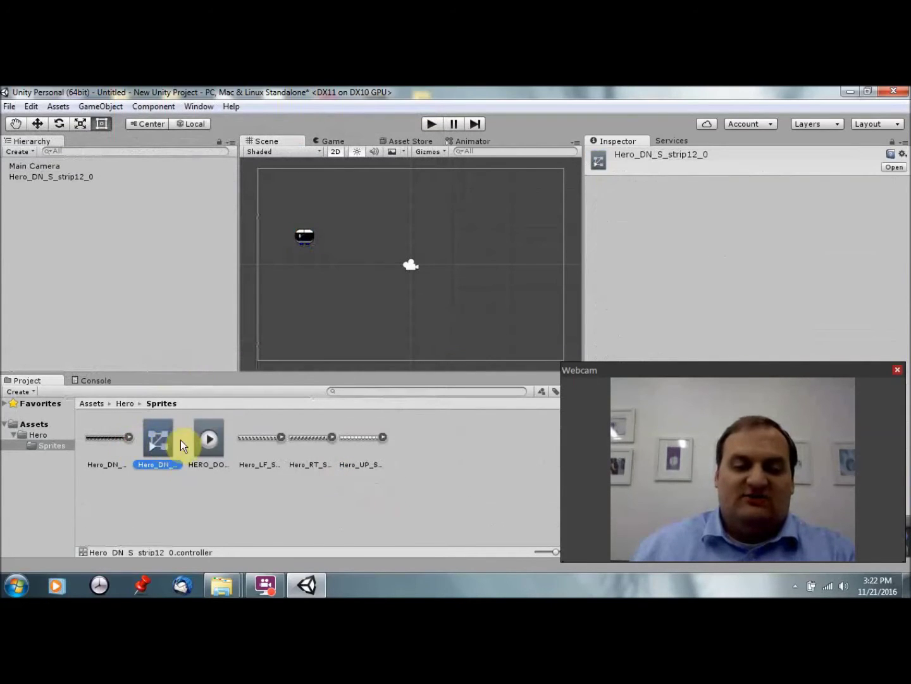
{"action": "left_click", "coordinate": [203, 440]}
{"action": "left_click", "coordinate": [164, 438]}
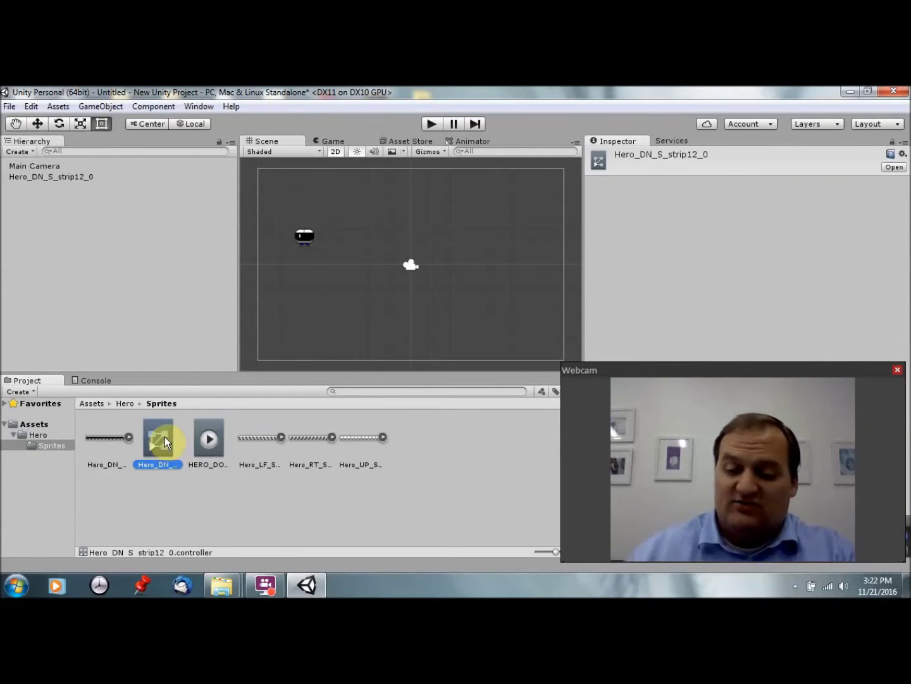
{"action": "key", "text": "Delete"}
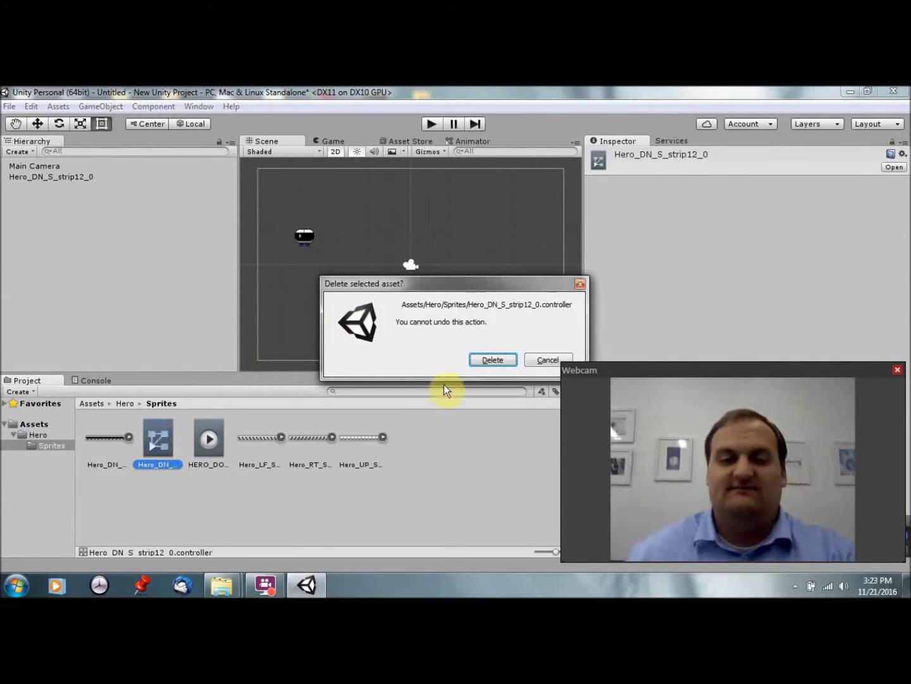
{"action": "left_click", "coordinate": [489, 361]}
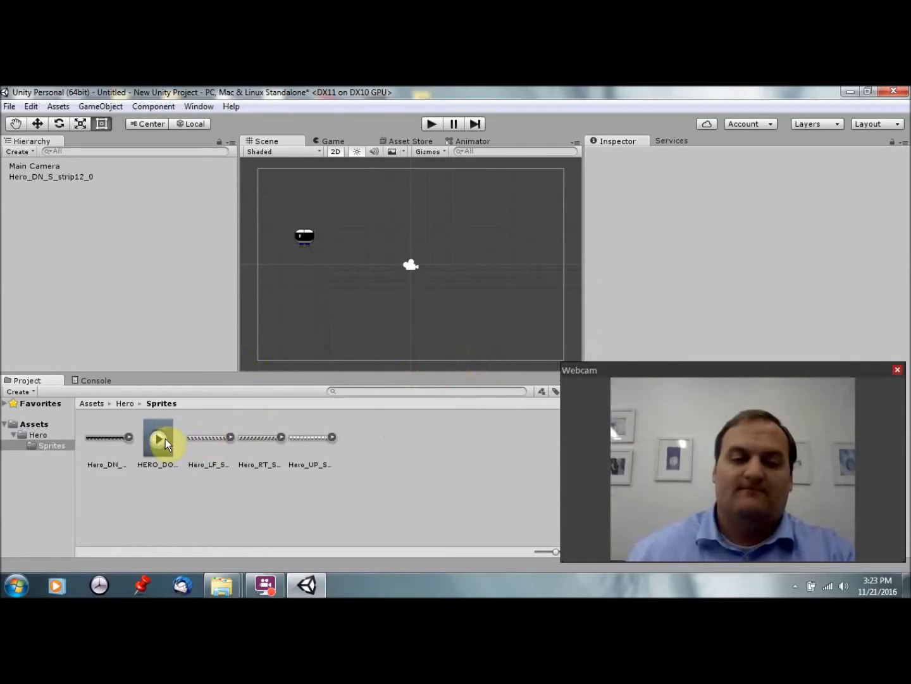
{"action": "left_click", "coordinate": [160, 436]}
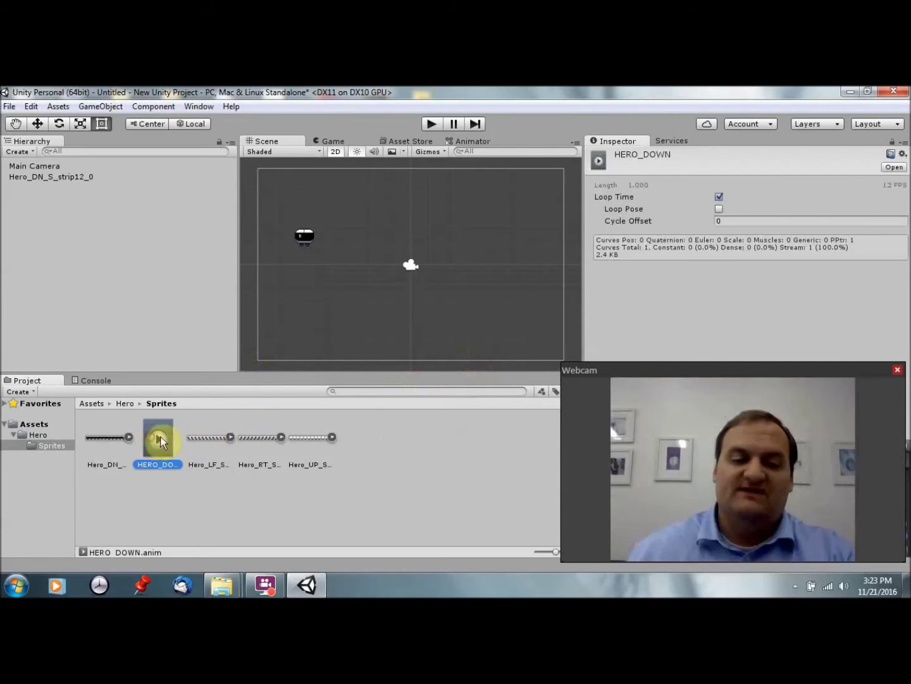
Step: Select the 12 Hero_LF_S_strip12 frames and drag them into the scene as a new animation
{"action": "left_click", "coordinate": [230, 438]}
{"action": "left_click", "coordinate": [270, 442]}
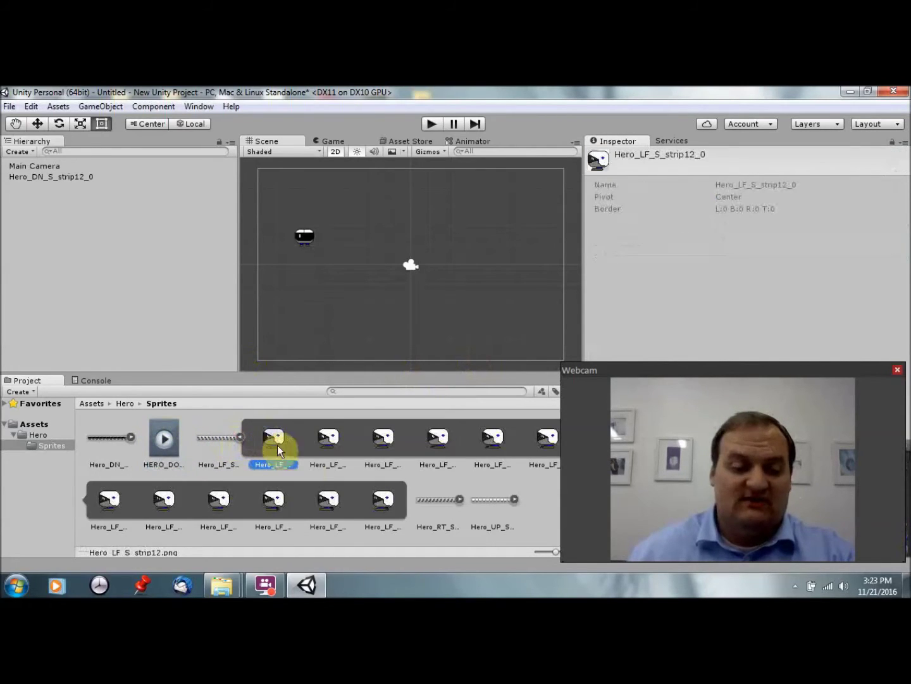
{"action": "left_click", "coordinate": [387, 502], "text": "shift"}
{"action": "left_click_drag", "start_coordinate": [378, 442], "coordinate": [358, 305]}
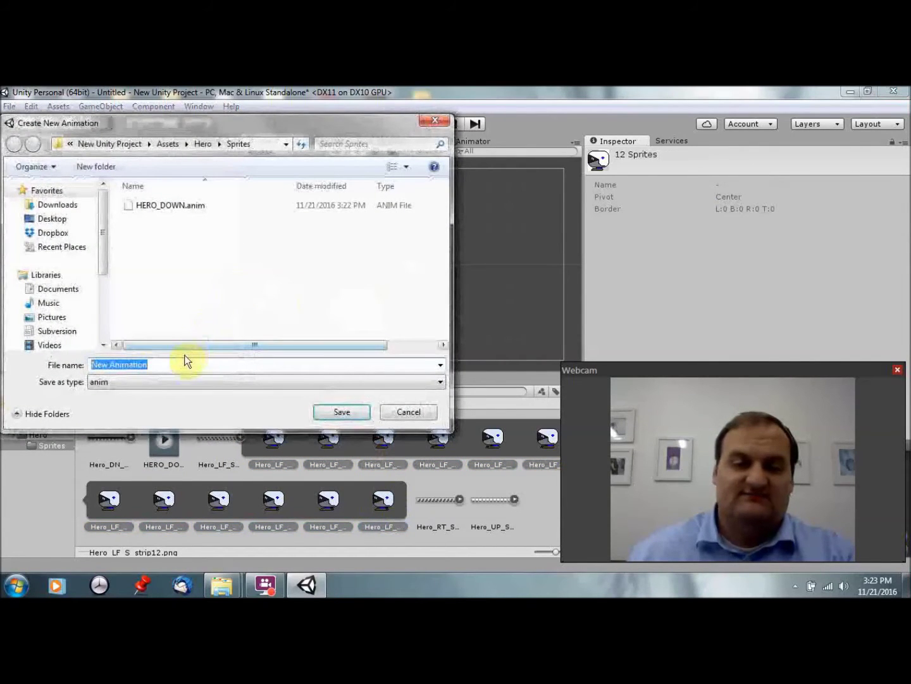
Step: Save the left-facing animation as HERO_LEFT
{"action": "type", "text": "Hero_LEFT"}
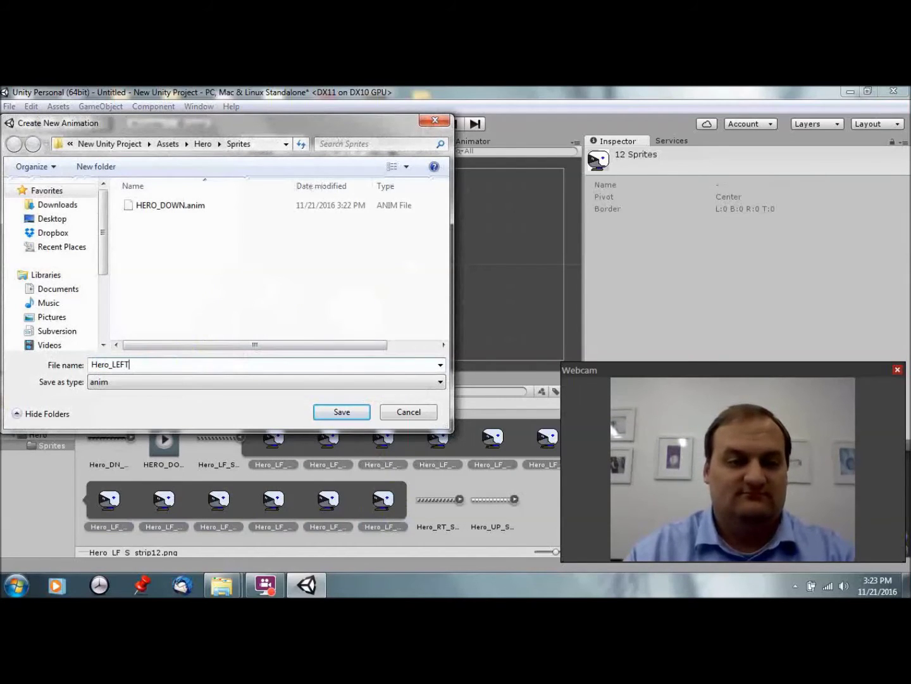
{"action": "key", "text": "BackSpace"}
{"action": "key", "text": "BackSpace"}
{"action": "key", "text": "BackSpace"}
{"action": "key", "text": "BackSpace"}
{"action": "key", "text": "BackSpace"}
{"action": "key", "text": "BackSpace"}
{"action": "key", "text": "BackSpace"}
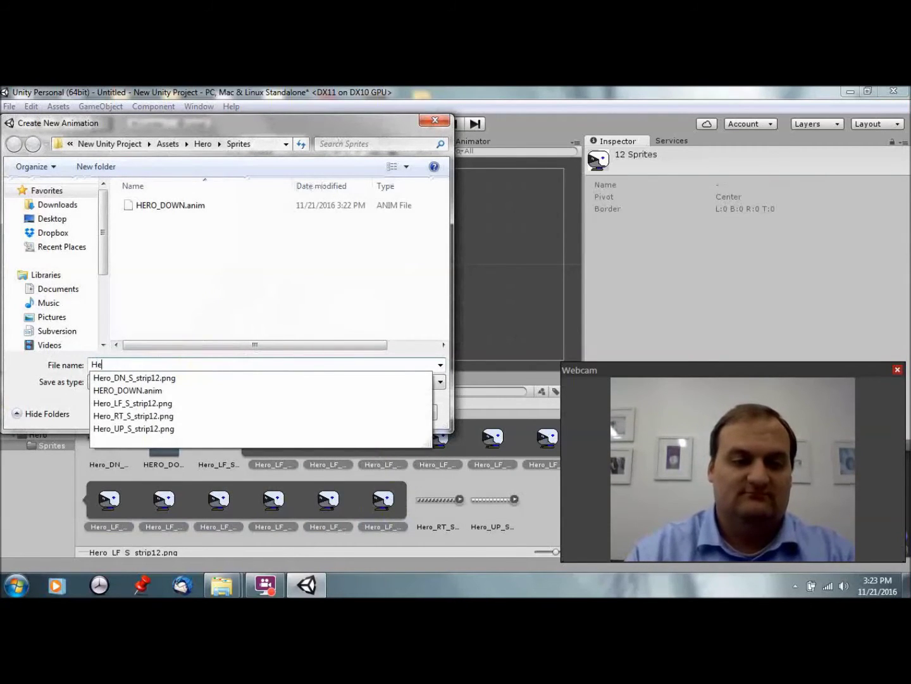
{"action": "key", "text": "BackSpace"}
{"action": "key", "text": "BackSpace"}
{"action": "type", "text": "HERO_LEFT"}
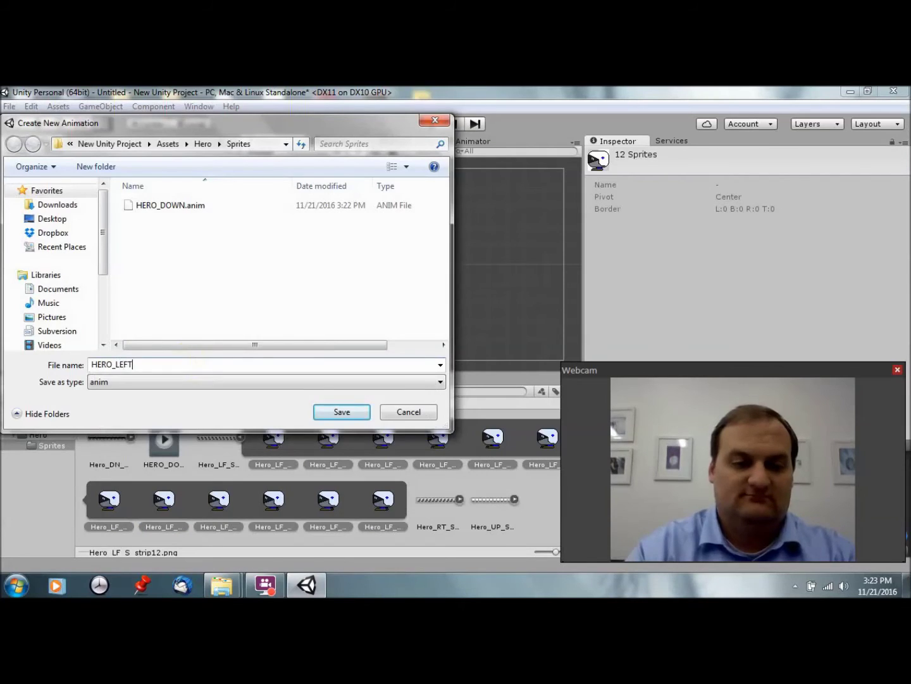
{"action": "key", "text": "Return"}
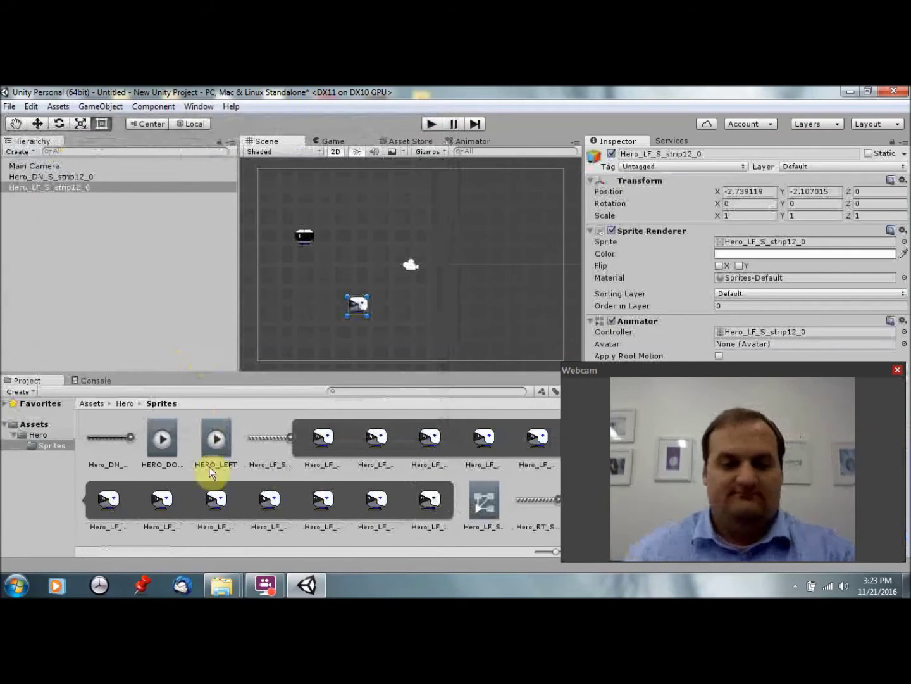
Step: Delete the auto-made Hero_LF_S_strip12_0 controller
{"action": "left_click", "coordinate": [289, 439]}
{"action": "left_click", "coordinate": [310, 436]}
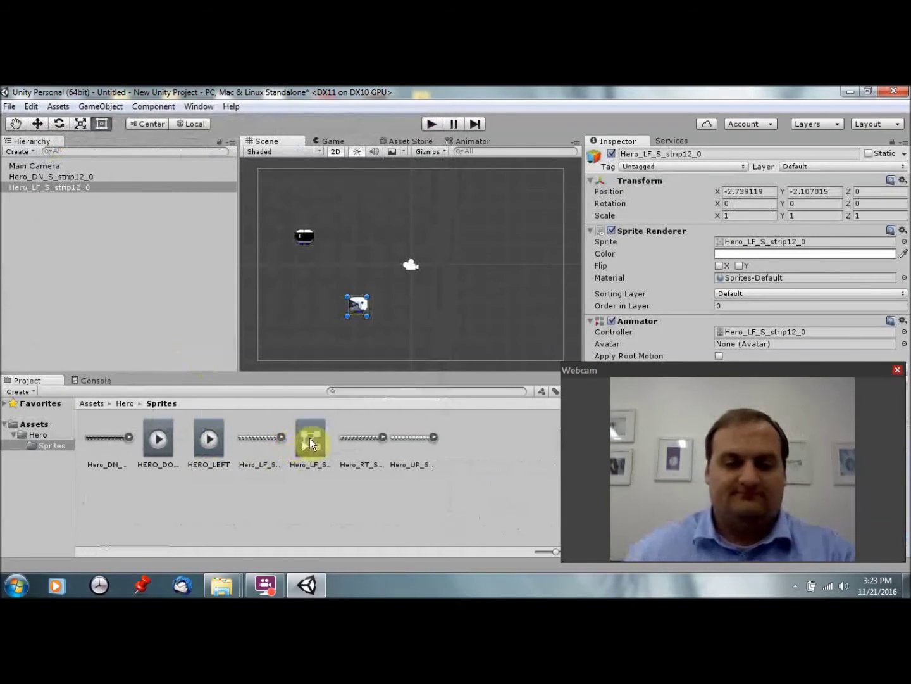
{"action": "key", "text": "Delete"}
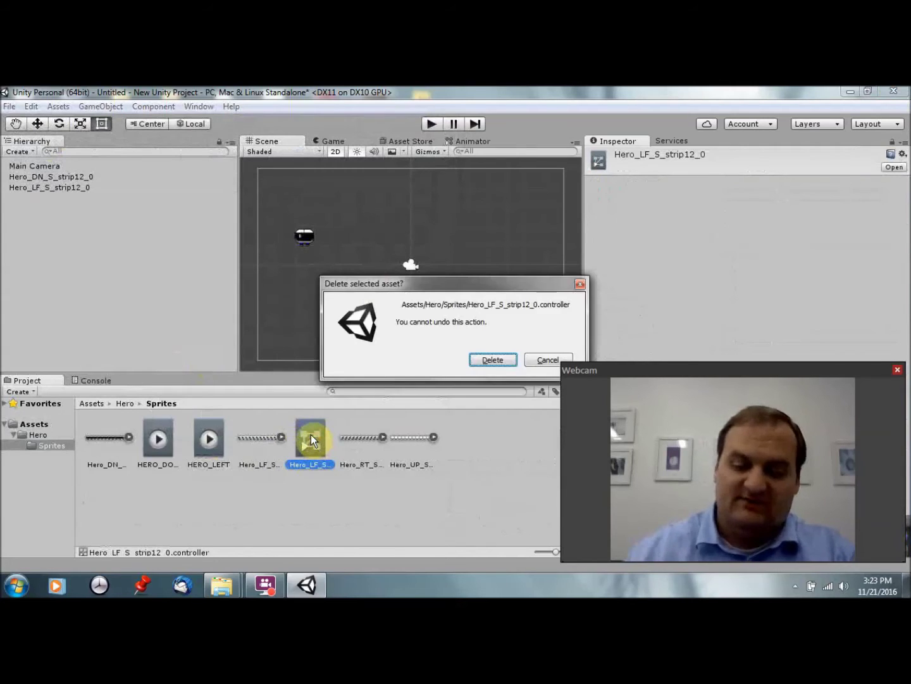
{"action": "key", "text": "Return"}
{"action": "left_click", "coordinate": [330, 434]}
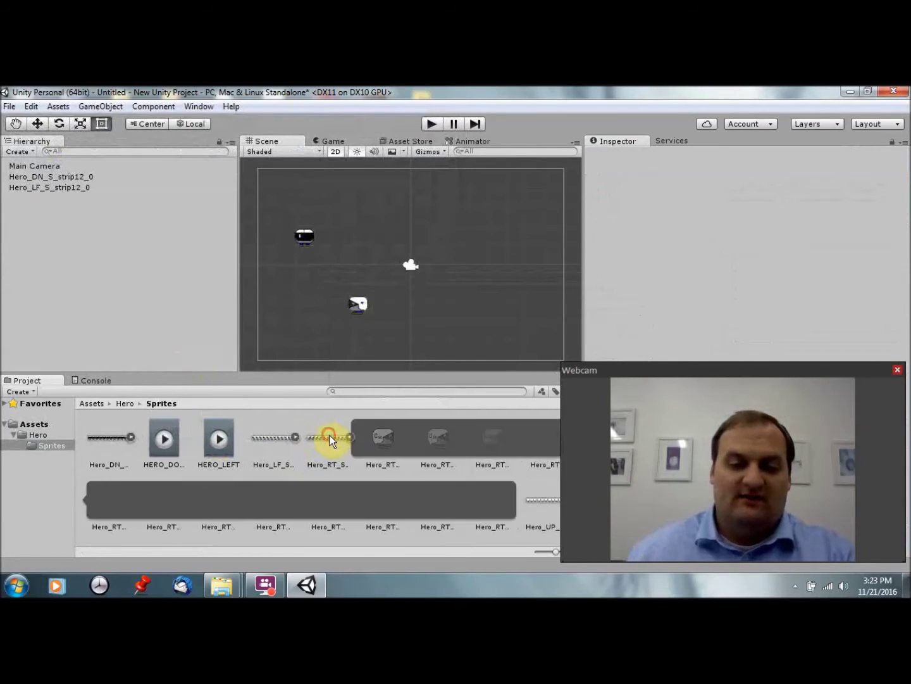
Step: Drag the 12 right-facing frames into the scene and save the animation as HERO_RT
{"action": "left_click", "coordinate": [371, 437]}
{"action": "left_click", "coordinate": [488, 503], "text": "shift"}
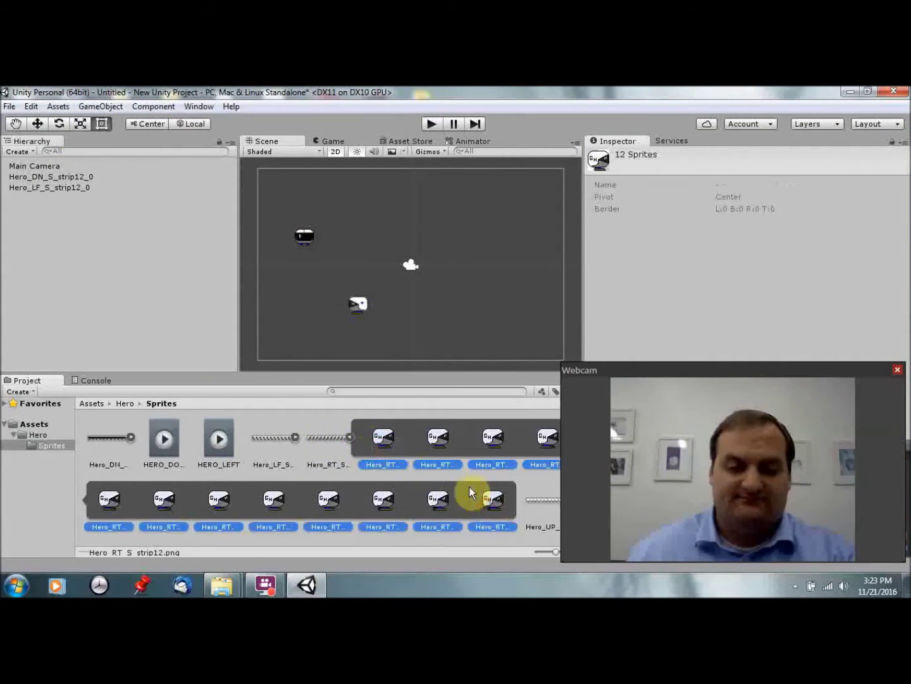
{"action": "left_click_drag", "start_coordinate": [438, 438], "coordinate": [462, 260]}
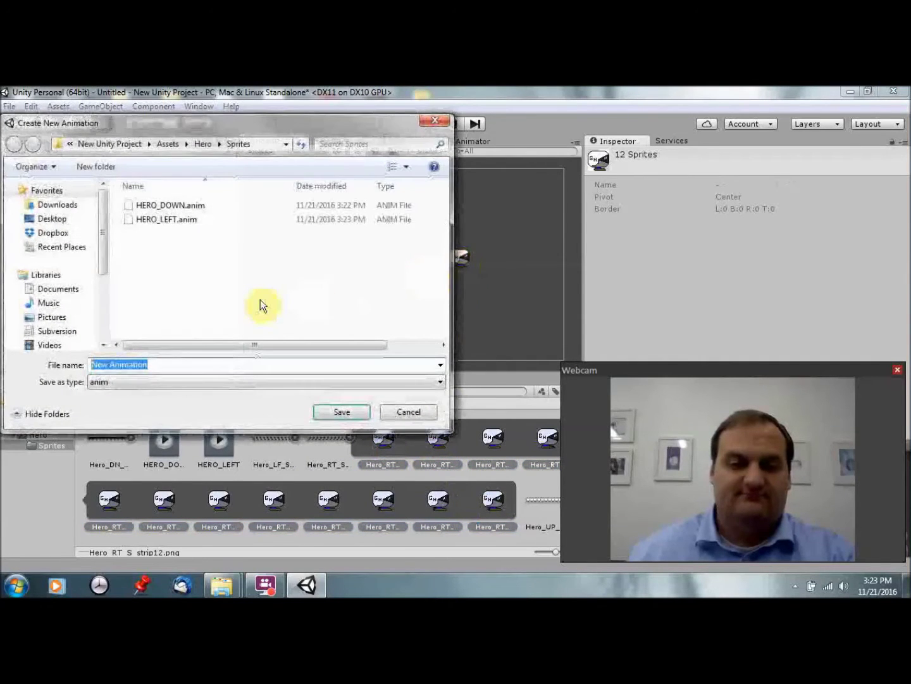
{"action": "type", "text": "HERO_"}
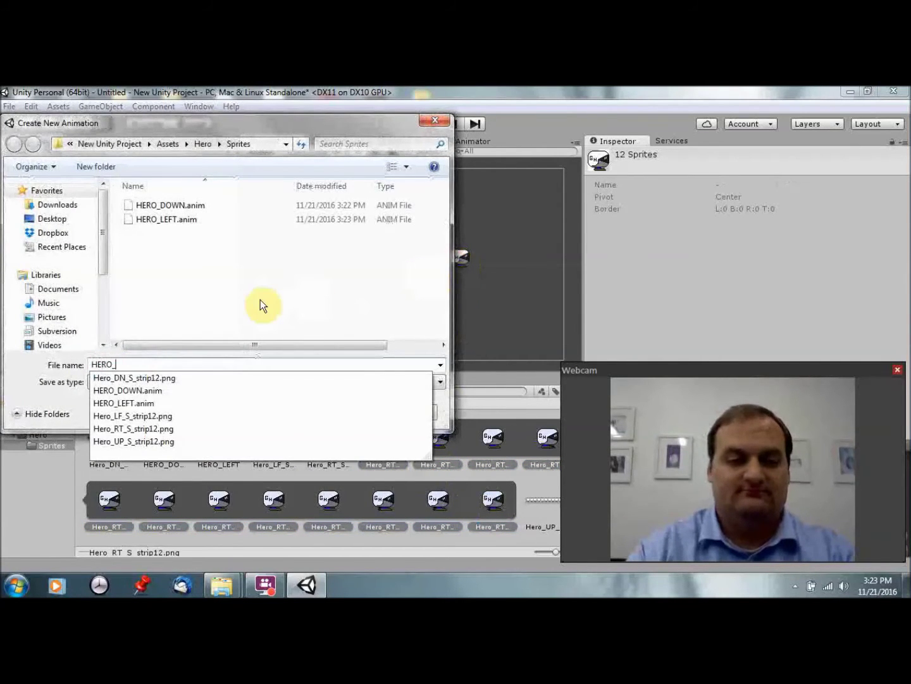
{"action": "type", "text": "RT"}
{"action": "key", "text": "Return"}
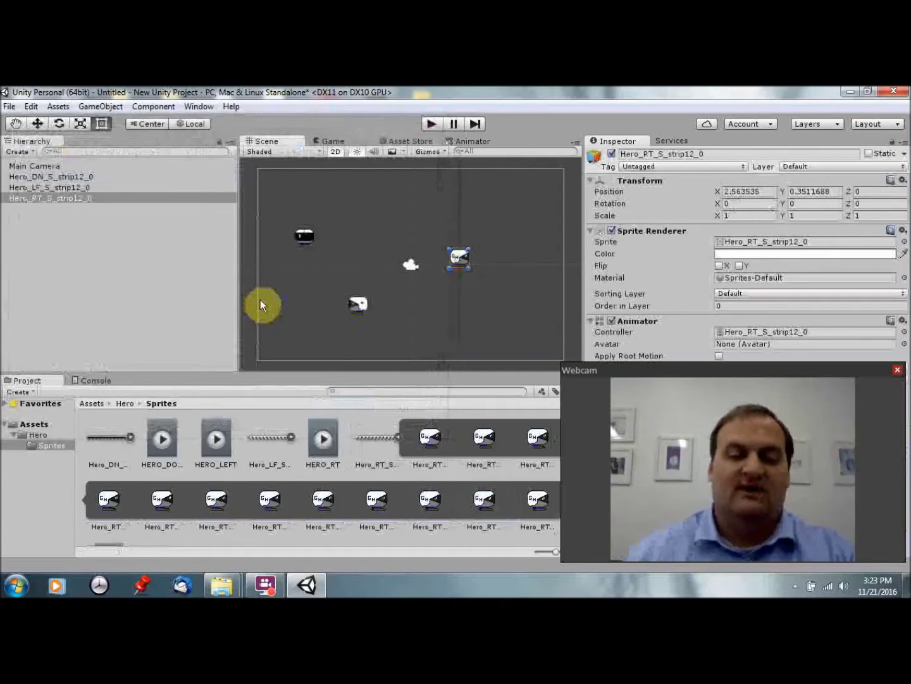
Step: Delete the auto-made Hero_RT_S_strip12_0 controller
{"action": "left_click", "coordinate": [403, 439]}
{"action": "left_click", "coordinate": [416, 440]}
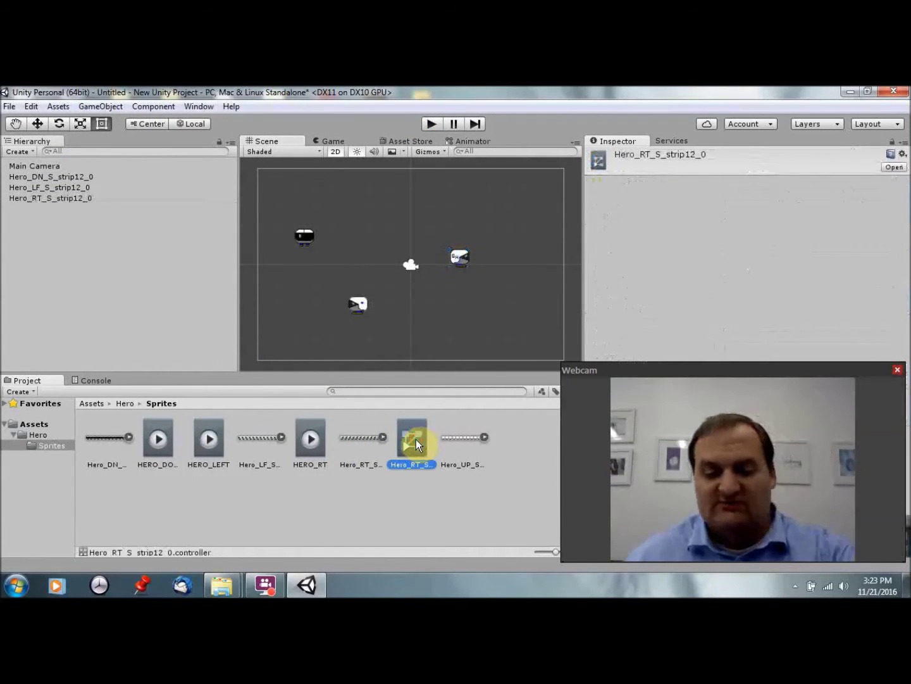
{"action": "key", "text": "Delete"}
{"action": "left_click", "coordinate": [488, 366]}
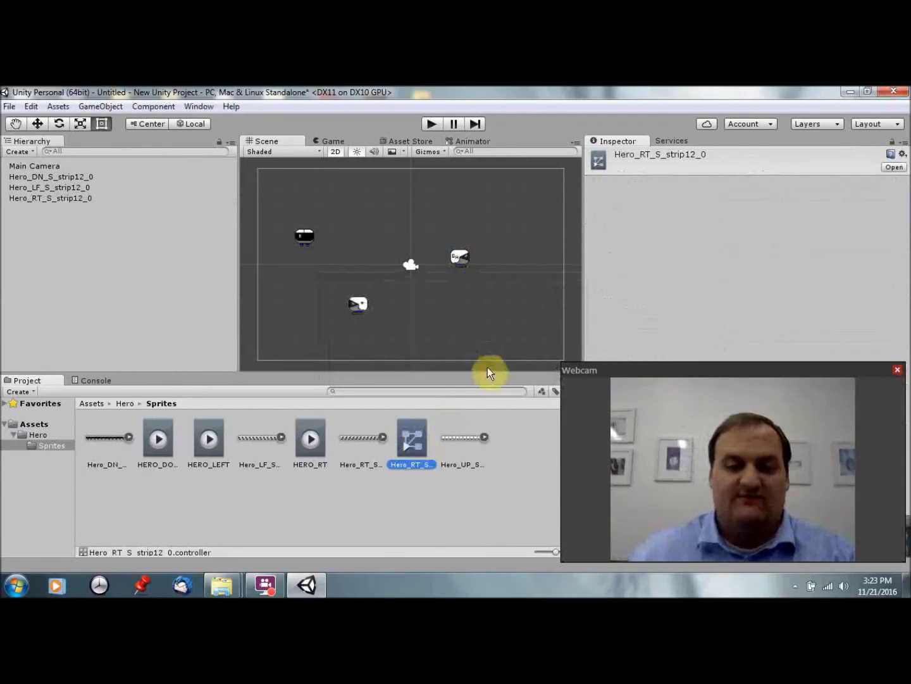
{"action": "left_click", "coordinate": [439, 436]}
Step: Drag the 12 Hero_UP_S_strip12 frames into the scene and save the animation as HERO_UP
{"action": "left_click", "coordinate": [476, 443]}
{"action": "scroll", "coordinate": [485, 457], "scroll_direction": "down", "scroll_amount": 2}
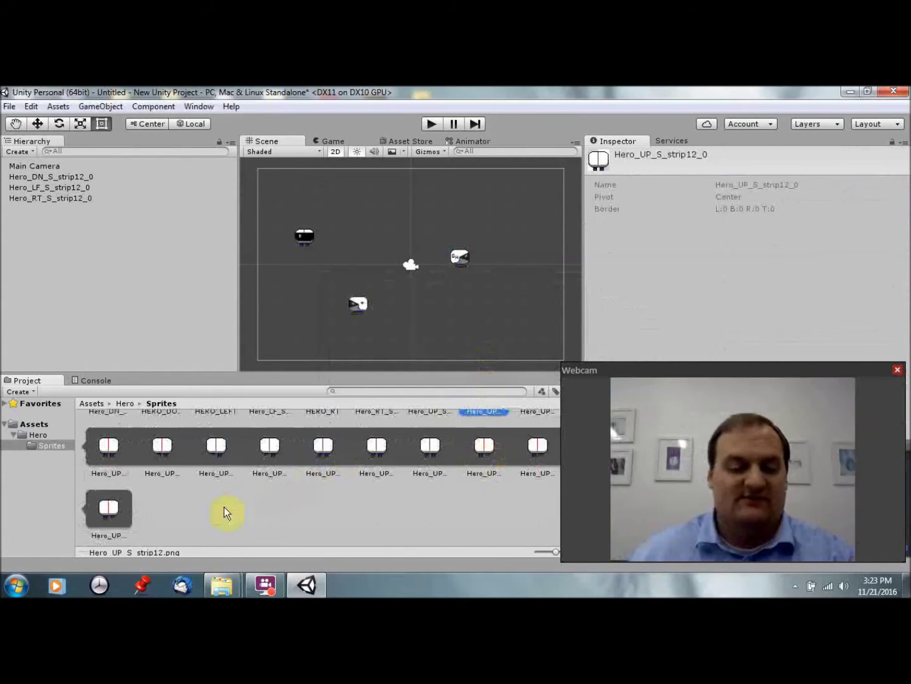
{"action": "left_click", "coordinate": [112, 514], "text": "shift"}
{"action": "scroll", "coordinate": [358, 510], "scroll_direction": "up", "scroll_amount": 2}
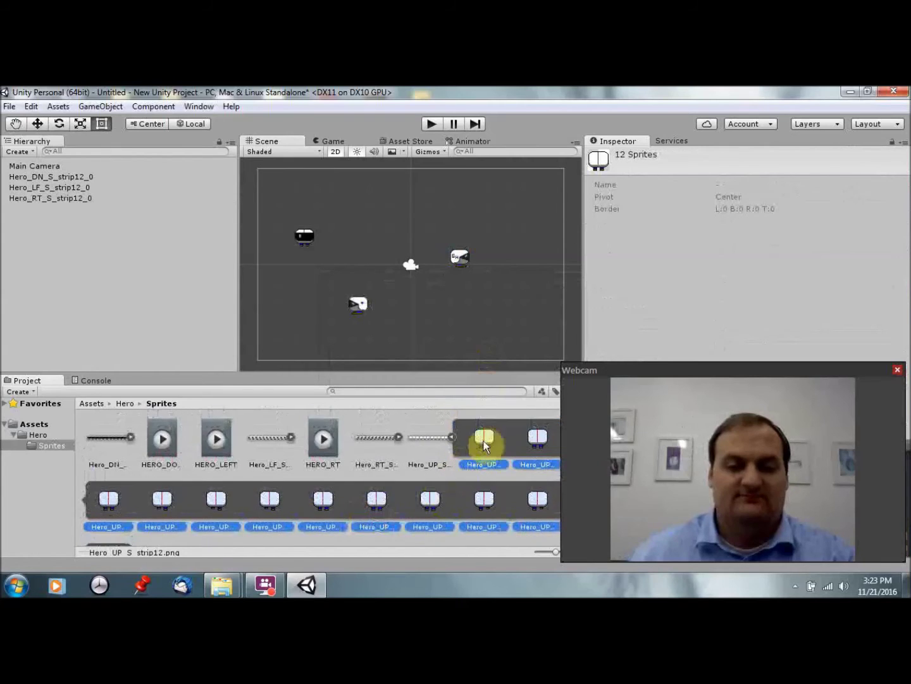
{"action": "left_click_drag", "start_coordinate": [491, 437], "coordinate": [476, 328]}
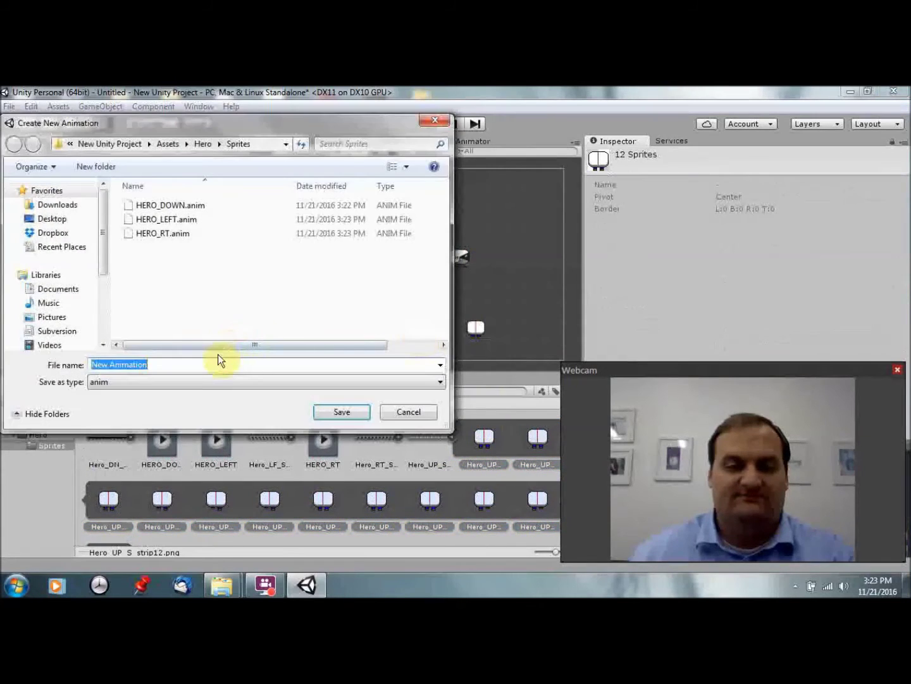
{"action": "type", "text": "HERO_"}
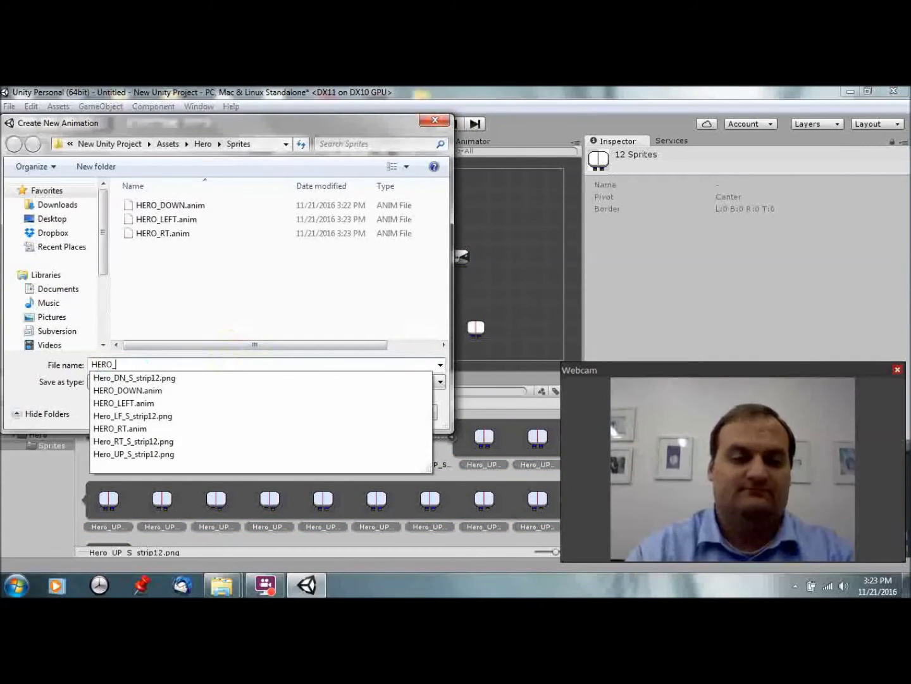
{"action": "type", "text": "UP"}
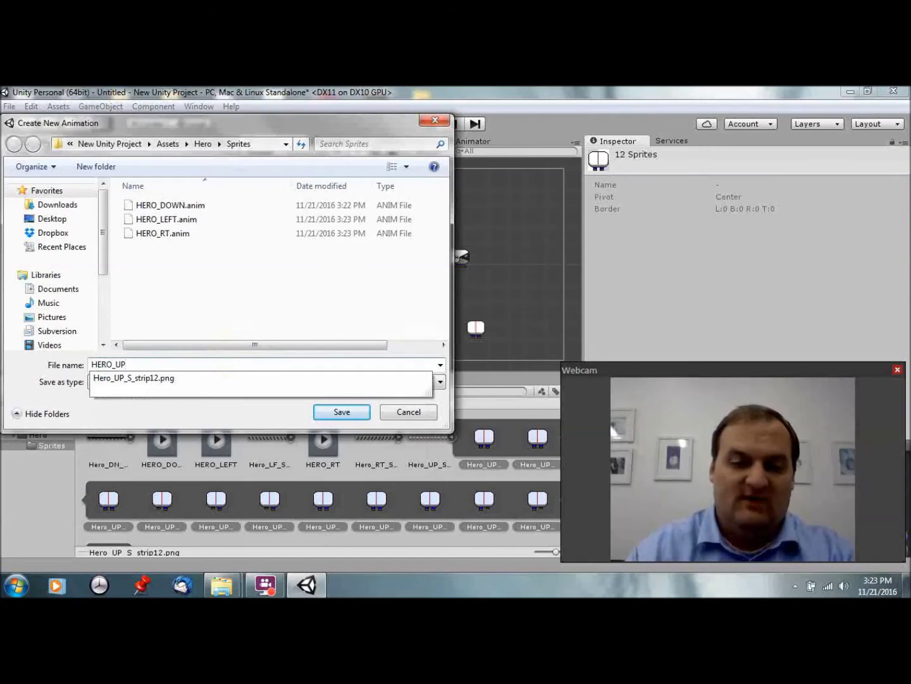
{"action": "key", "text": "Return"}
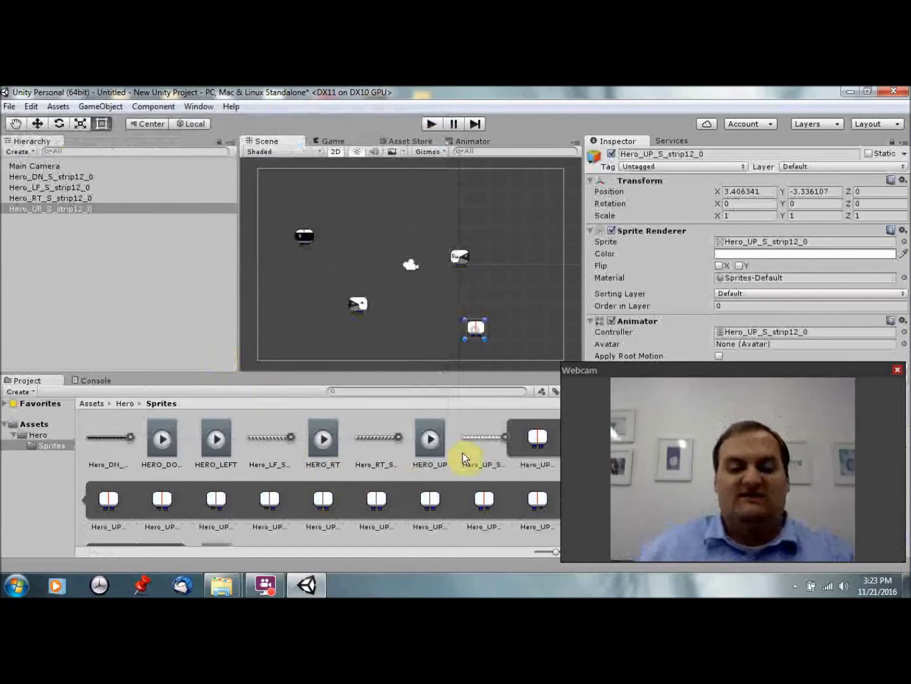
{"action": "left_click", "coordinate": [512, 441]}
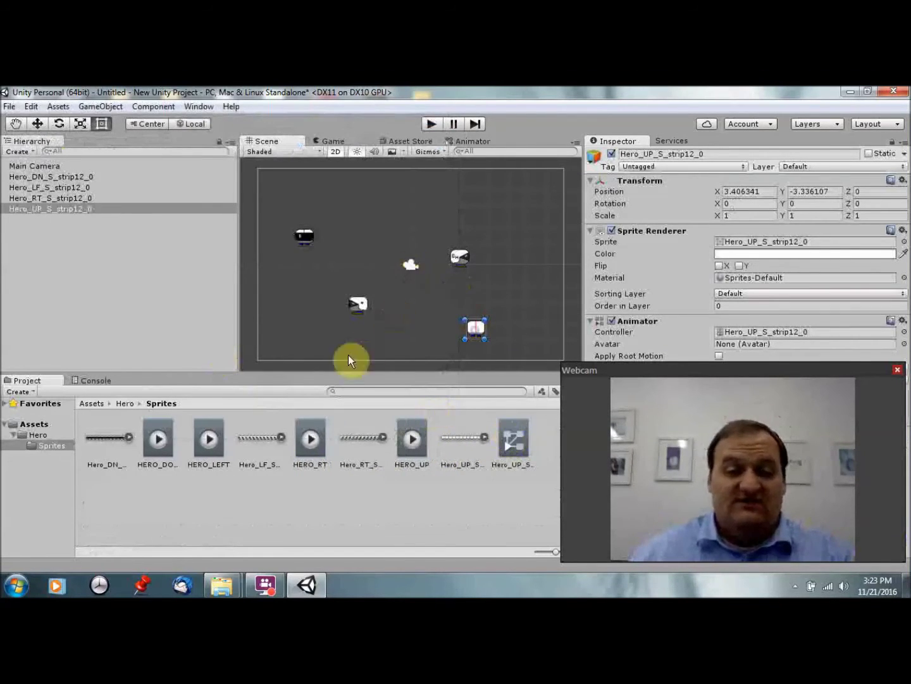
Step: Check the four HERO clips and delete the auto-made Hero_UP_S controller
{"action": "left_click", "coordinate": [298, 236]}
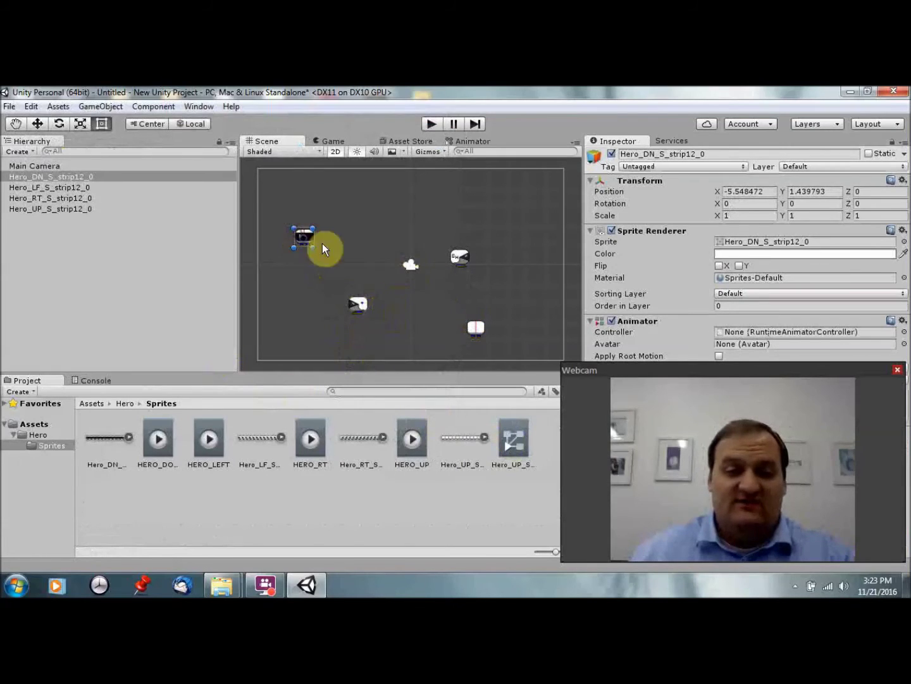
{"action": "left_click", "coordinate": [355, 303]}
{"action": "left_click", "coordinate": [460, 251]}
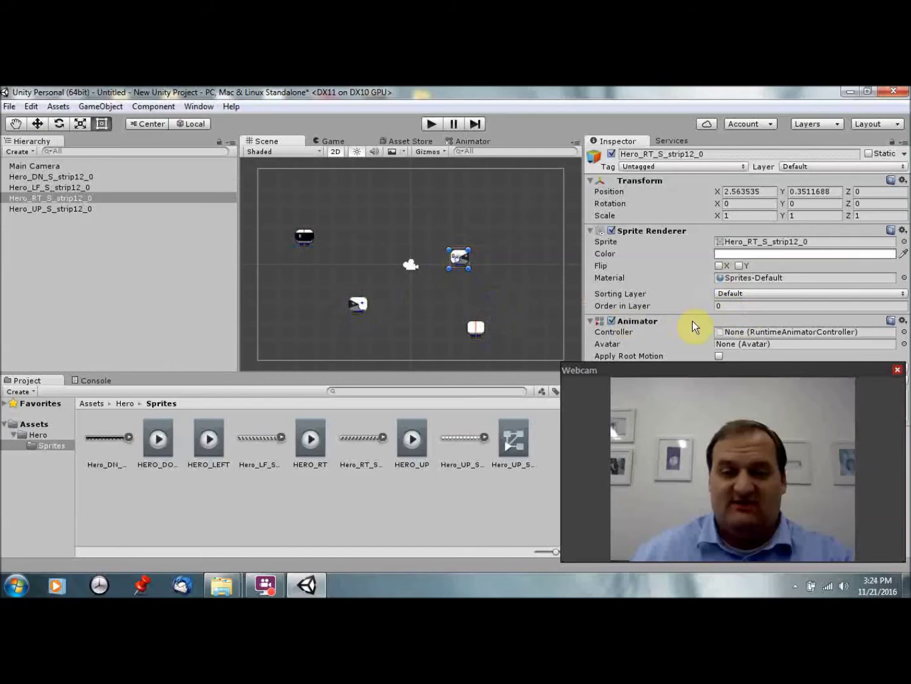
{"action": "left_click", "coordinate": [682, 305]}
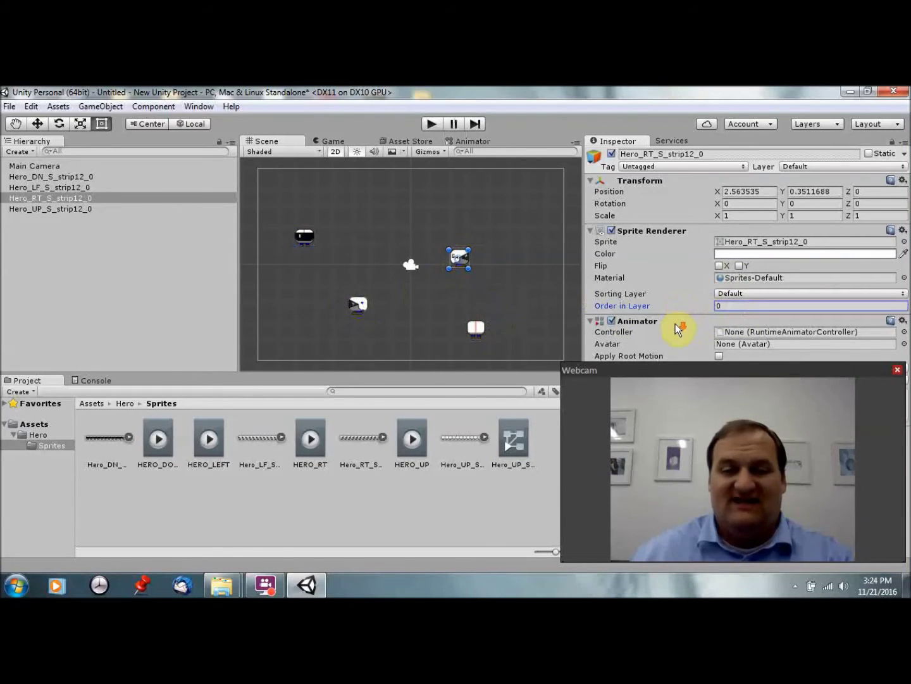
{"action": "left_click", "coordinate": [167, 436]}
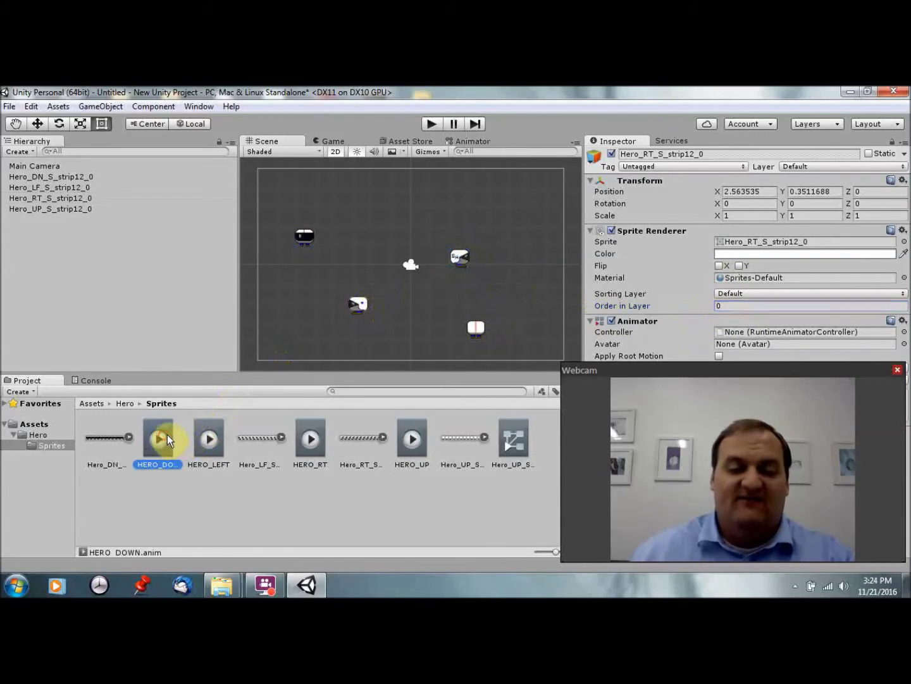
{"action": "left_click", "coordinate": [197, 436]}
{"action": "left_click", "coordinate": [312, 436]}
{"action": "left_click", "coordinate": [414, 441]}
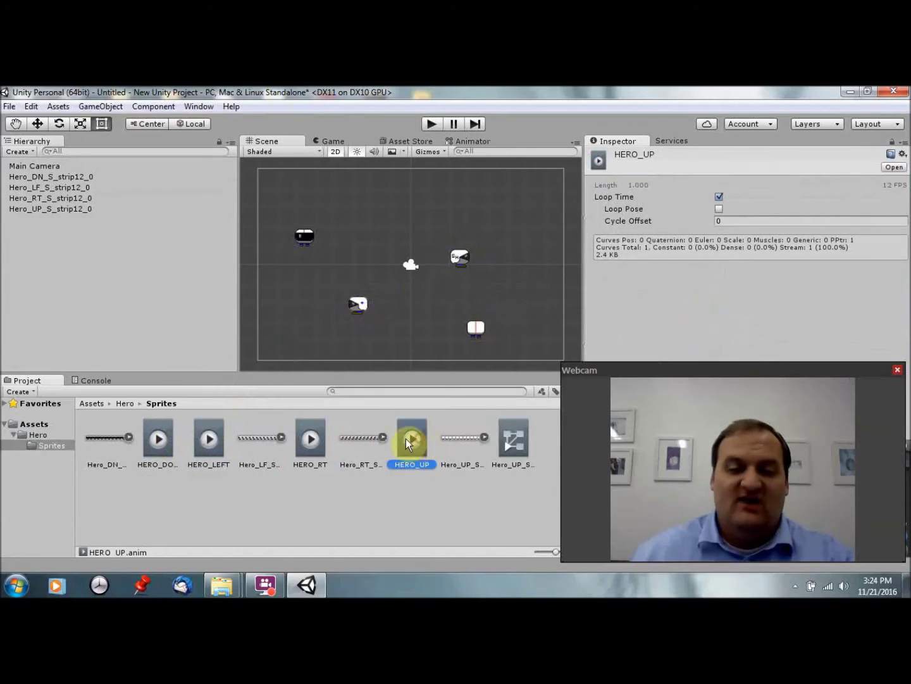
{"action": "left_click", "coordinate": [513, 438]}
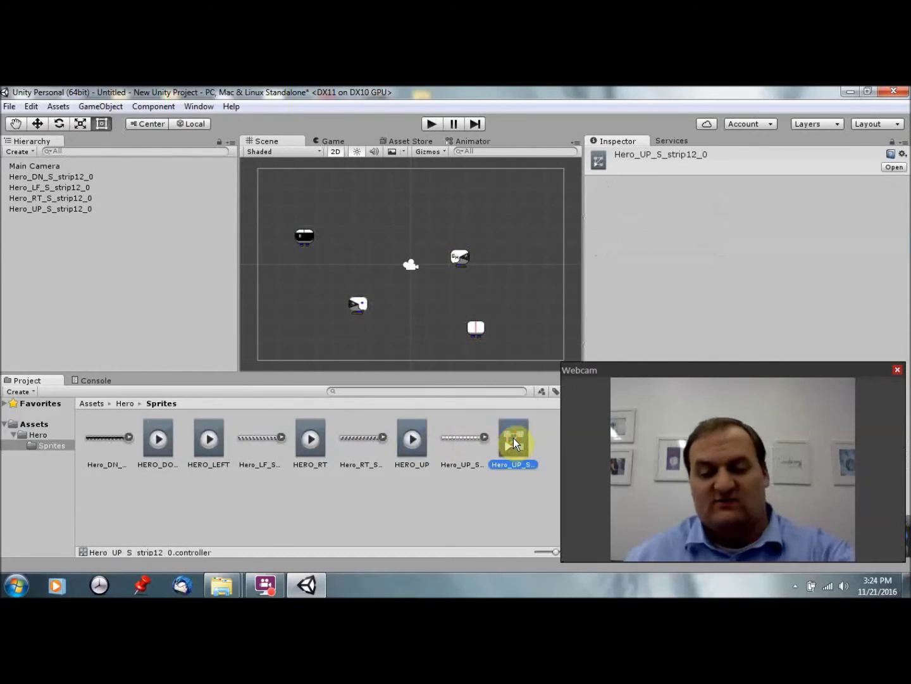
{"action": "key", "text": "Delete"}
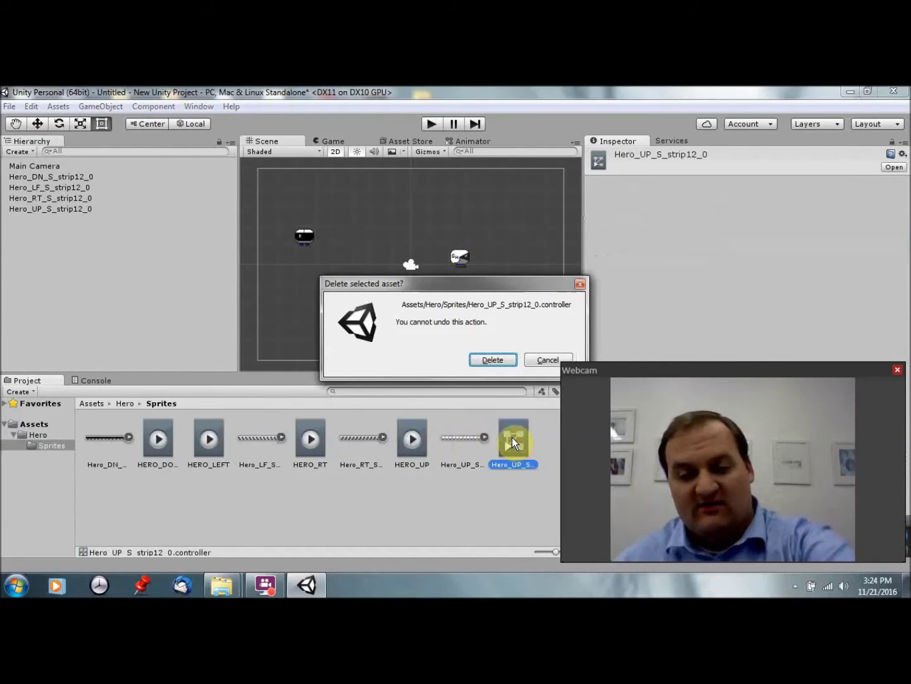
{"action": "left_click", "coordinate": [492, 364]}
Step: Delete the up, right, left and down hero sprites, leaving only Main Camera
{"action": "left_click", "coordinate": [476, 330]}
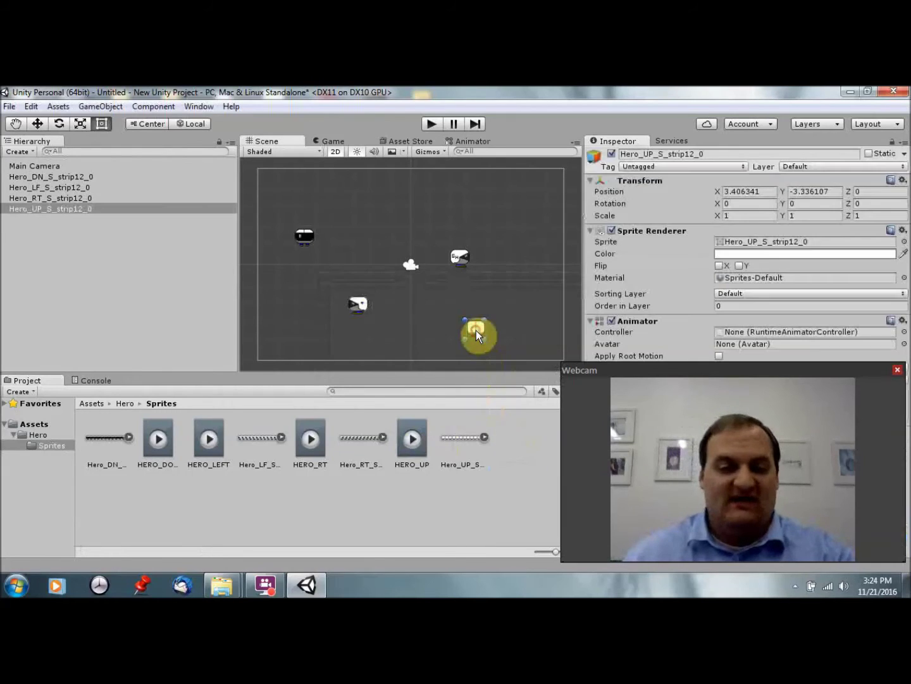
{"action": "left_click", "coordinate": [461, 253], "text": "shift"}
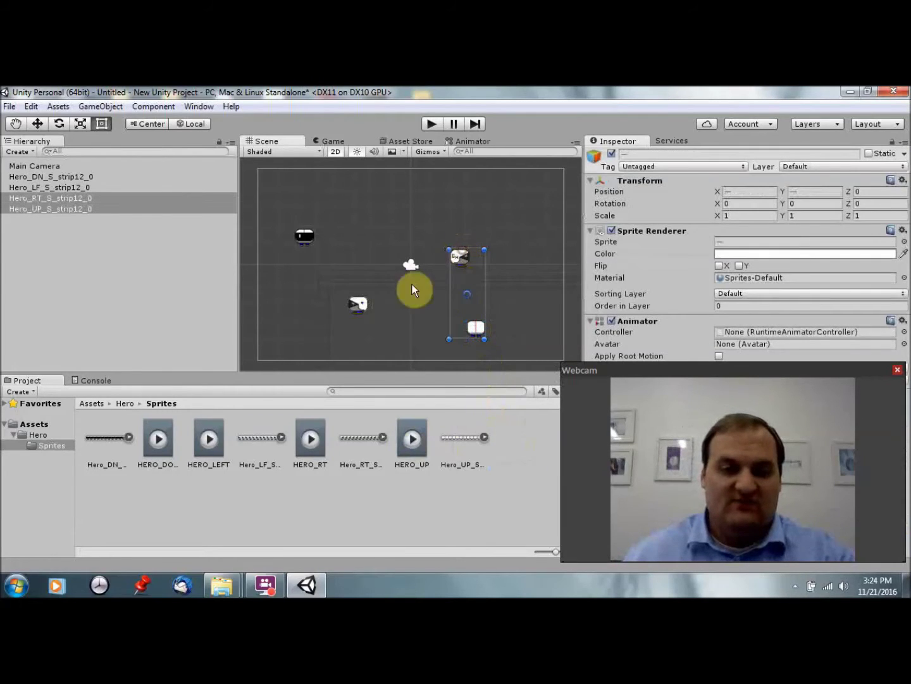
{"action": "key", "text": "Delete"}
{"action": "left_click", "coordinate": [353, 307]}
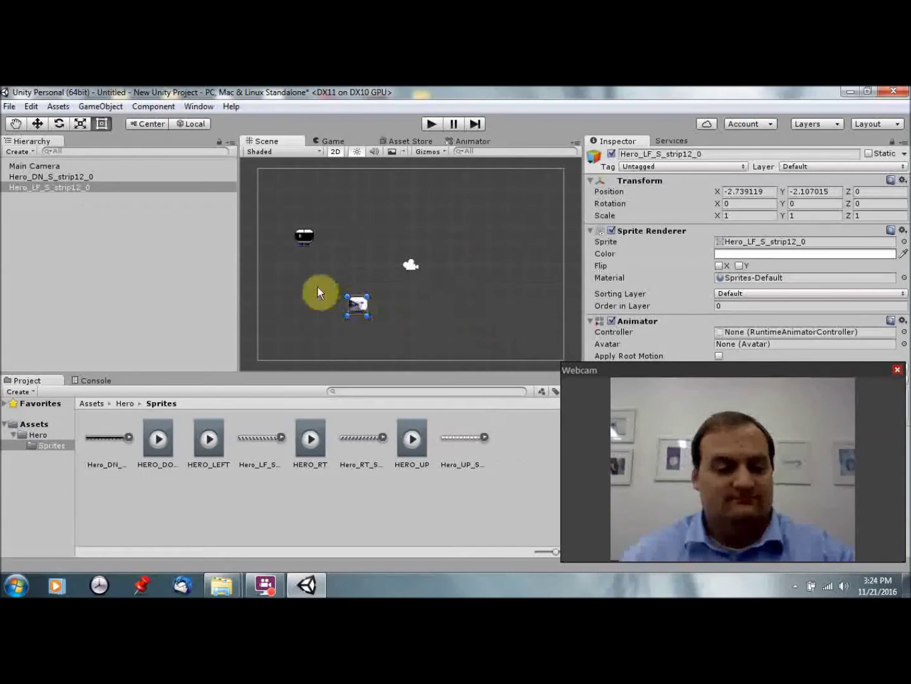
{"action": "left_click", "coordinate": [305, 239], "text": "shift"}
{"action": "key", "text": "Delete"}
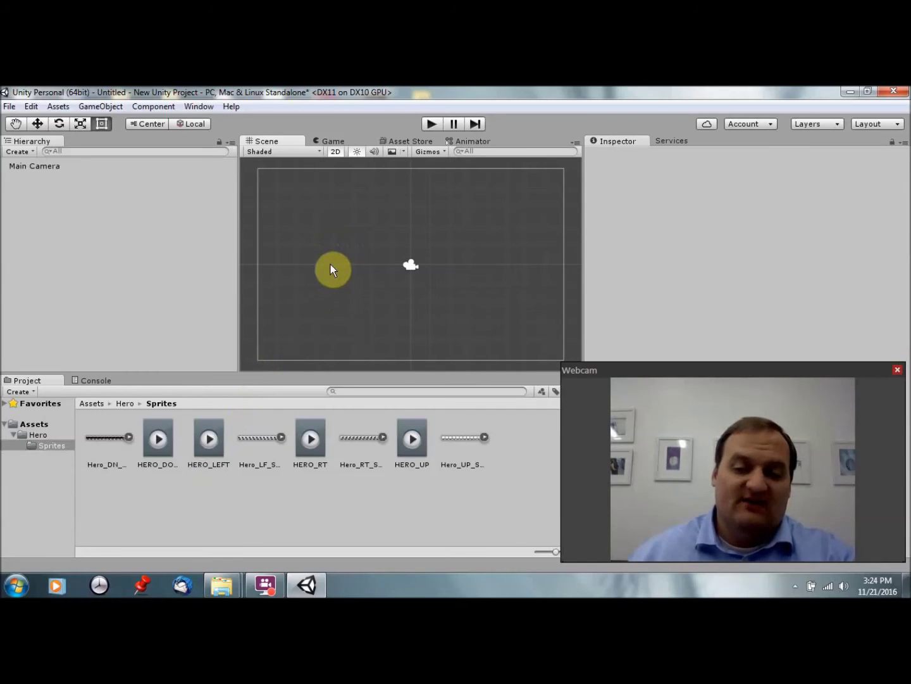
{"action": "left_click", "coordinate": [465, 141]}
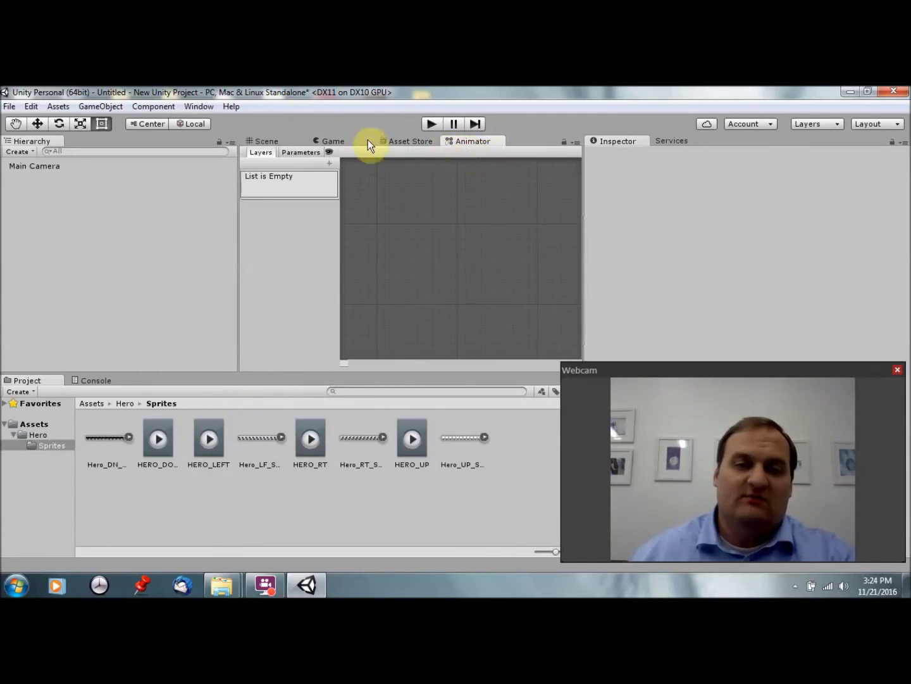
{"action": "left_click", "coordinate": [191, 106]}
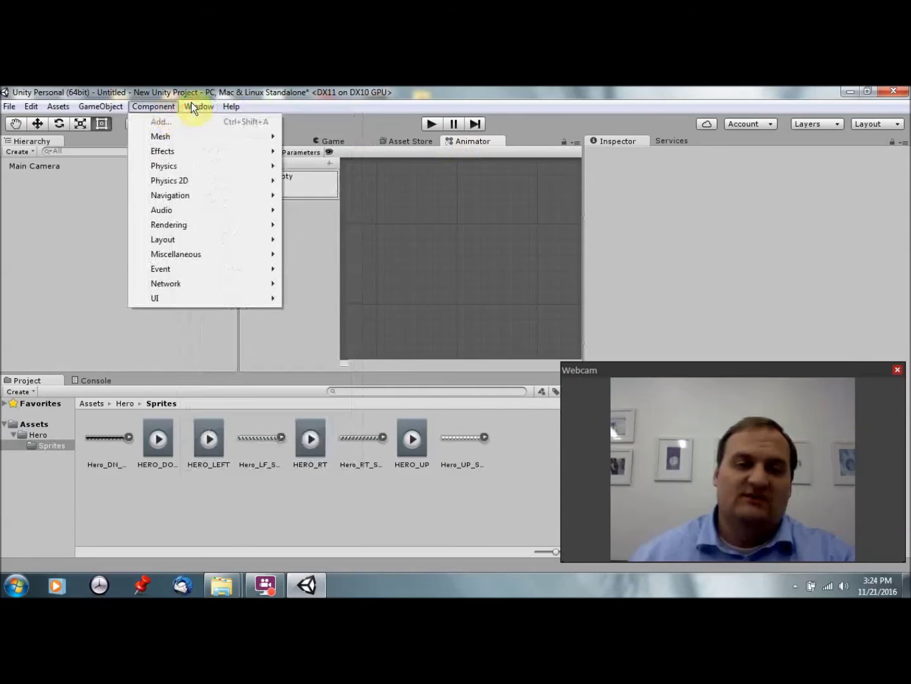
{"action": "mouse_move", "coordinate": [194, 105]}
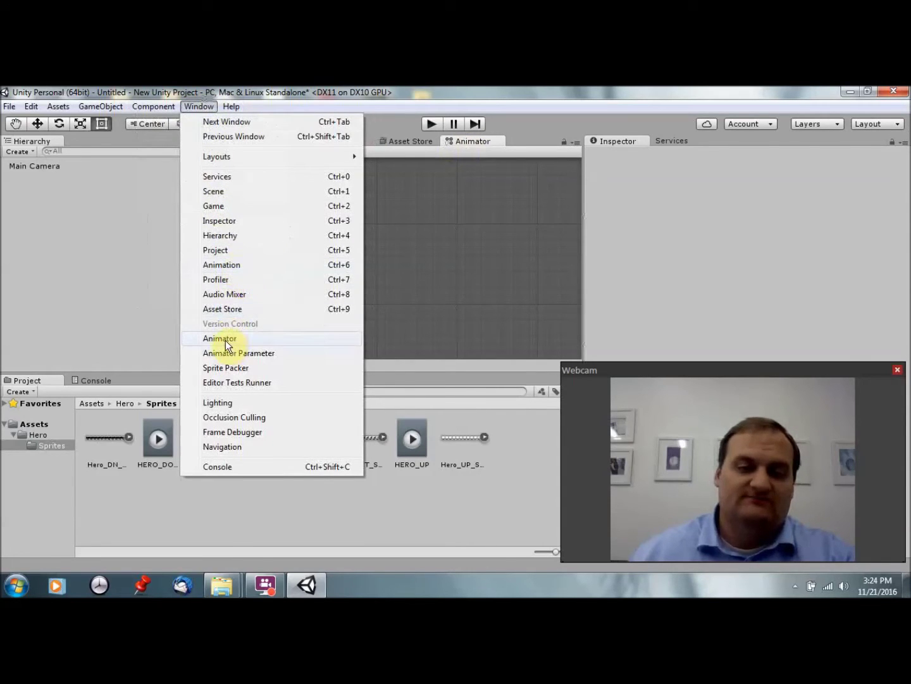
{"action": "left_click", "coordinate": [466, 142]}
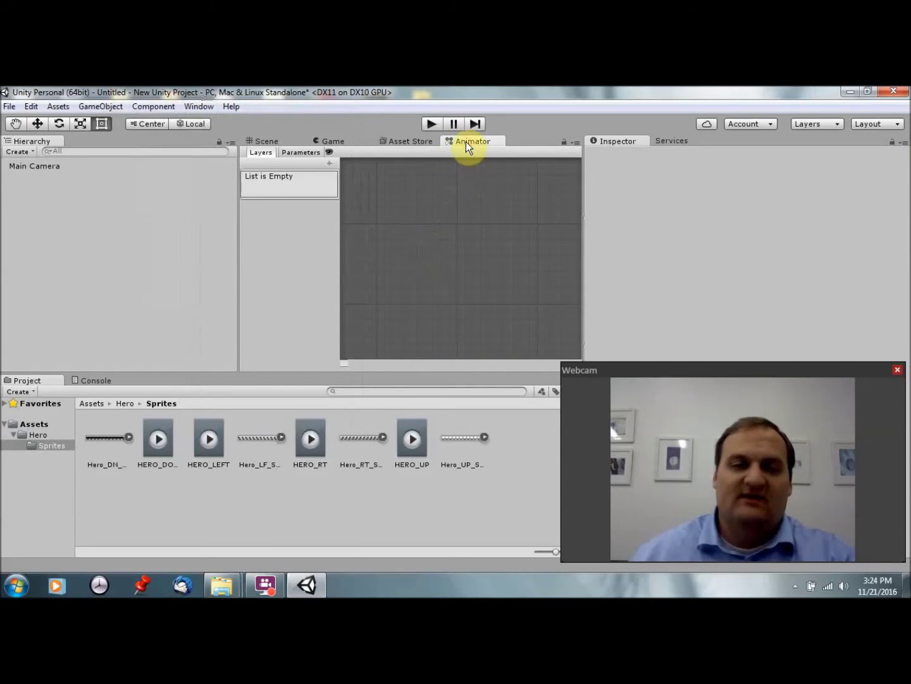
{"action": "left_click", "coordinate": [157, 439]}
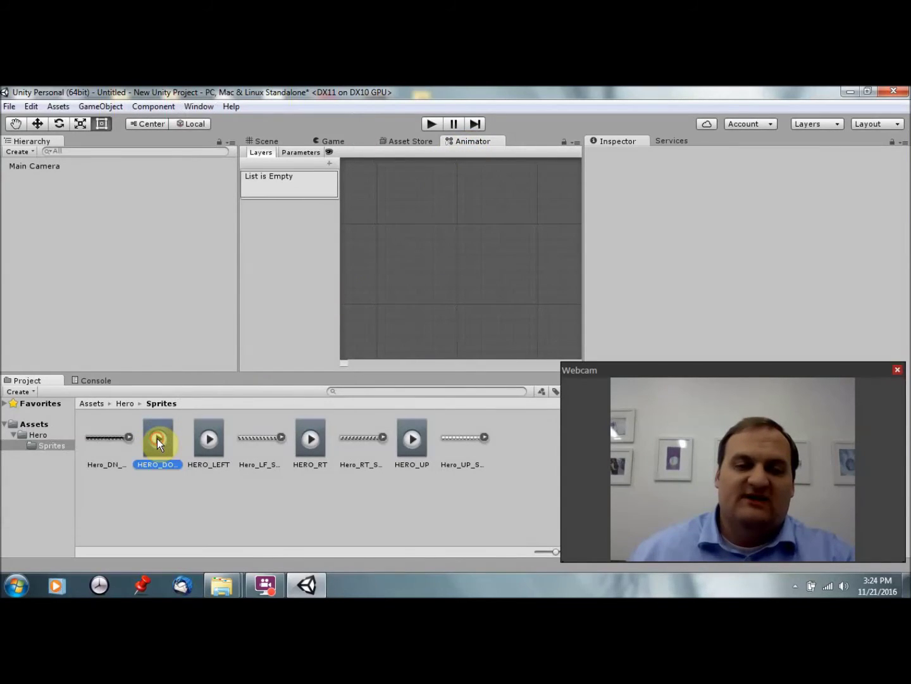
Step: Create a New Sprite in the scene via GameObject > 2D Object > Sprite
{"action": "left_click", "coordinate": [389, 141]}
{"action": "left_click", "coordinate": [278, 143]}
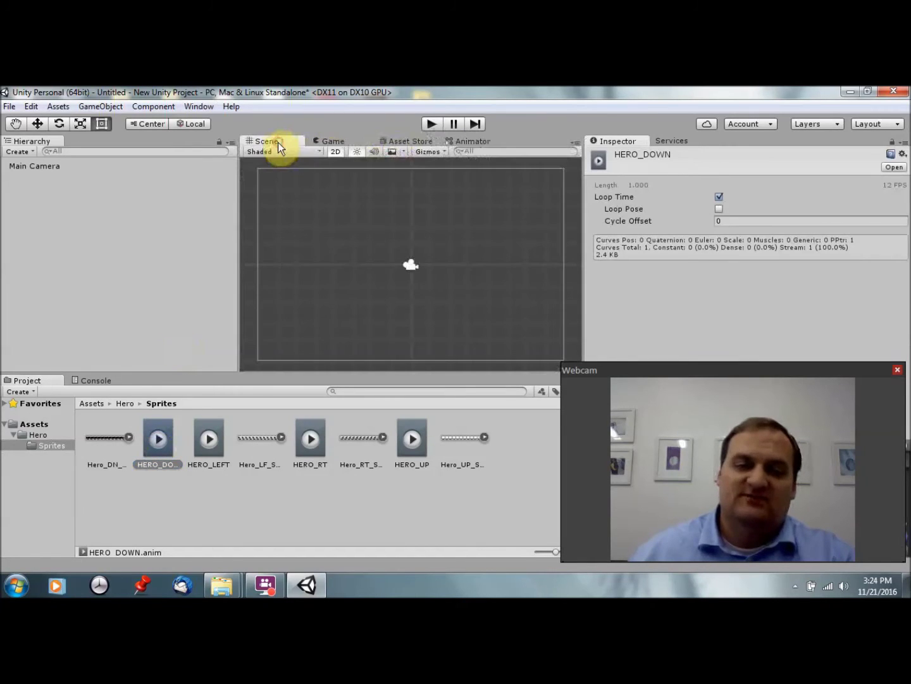
{"action": "left_click", "coordinate": [10, 106]}
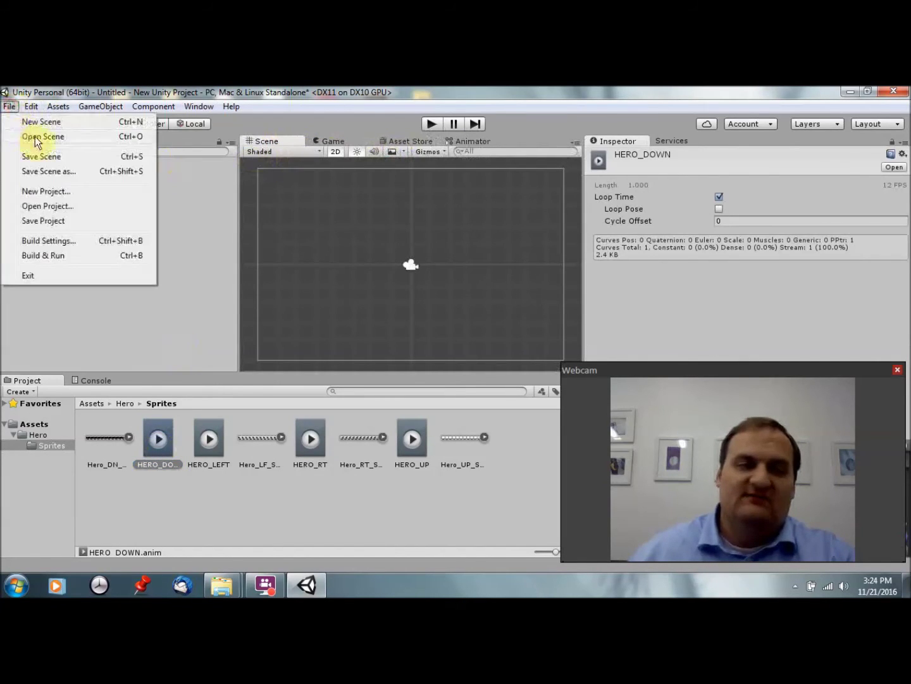
{"action": "left_click", "coordinate": [101, 107]}
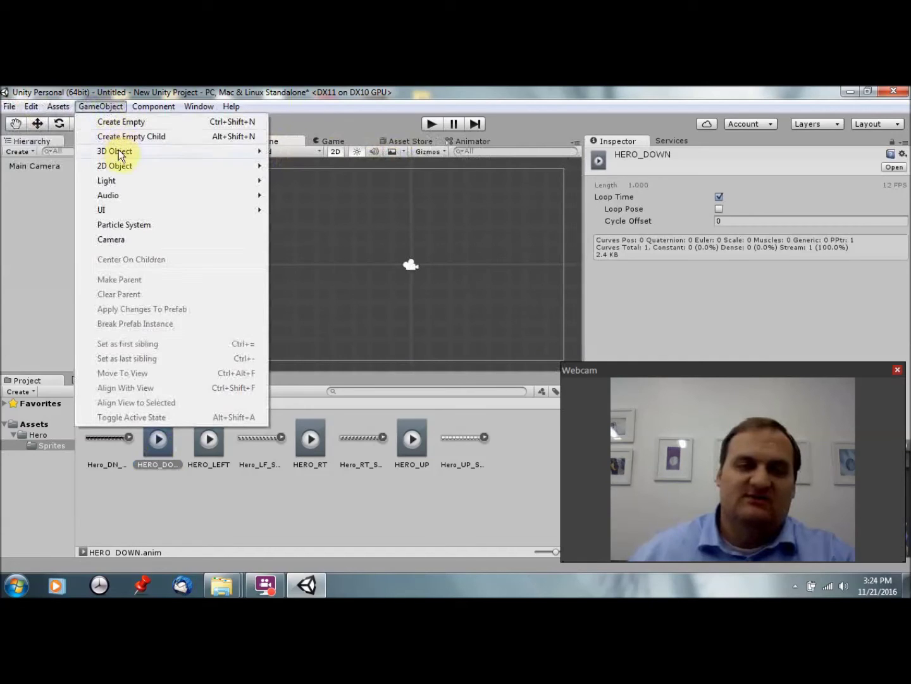
{"action": "mouse_move", "coordinate": [119, 169]}
{"action": "left_click", "coordinate": [286, 167]}
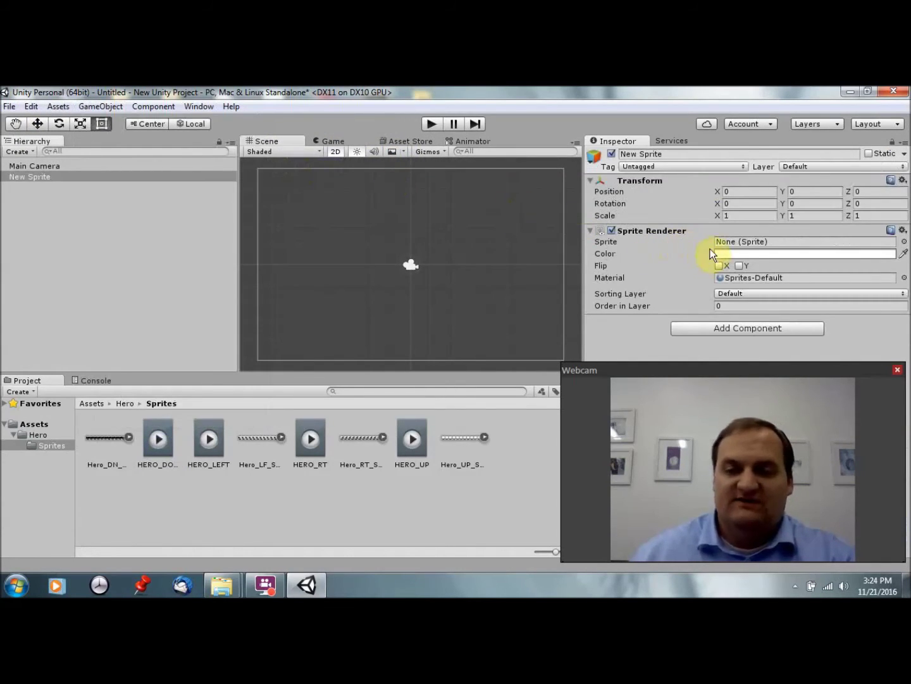
Step: Set the New Sprite's Sprite Renderer image to Hero_DN_S_strip12_0
{"action": "left_click", "coordinate": [905, 244]}
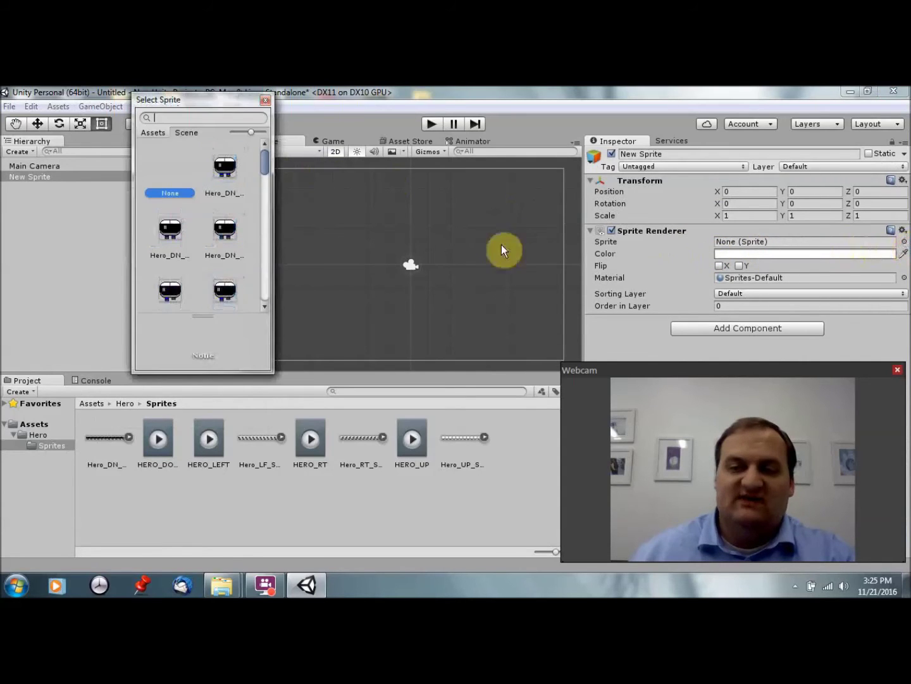
{"action": "double_click", "coordinate": [241, 188]}
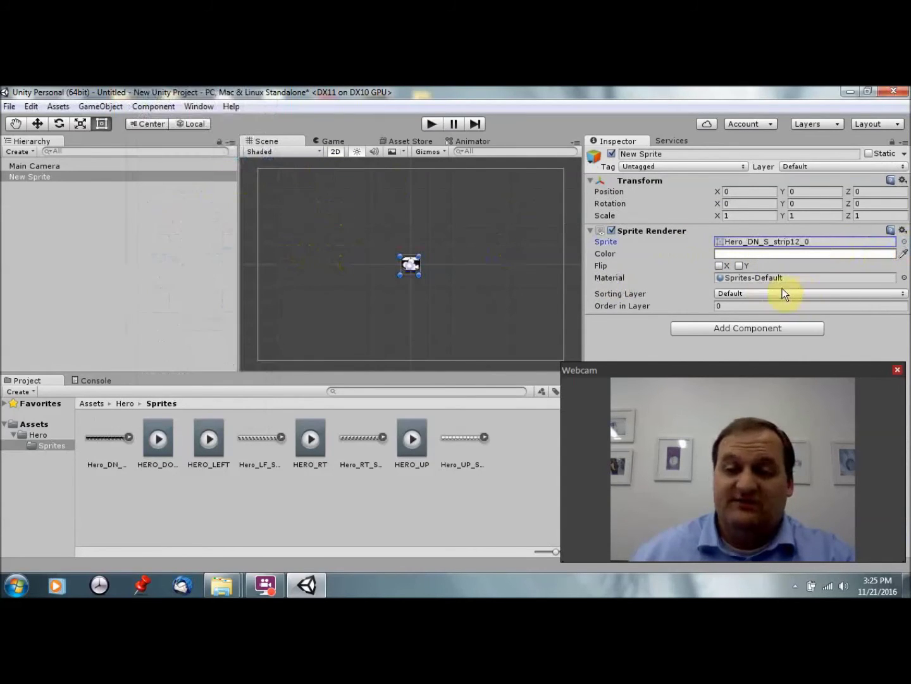
{"action": "left_click", "coordinate": [713, 331]}
{"action": "left_click", "coordinate": [646, 324]}
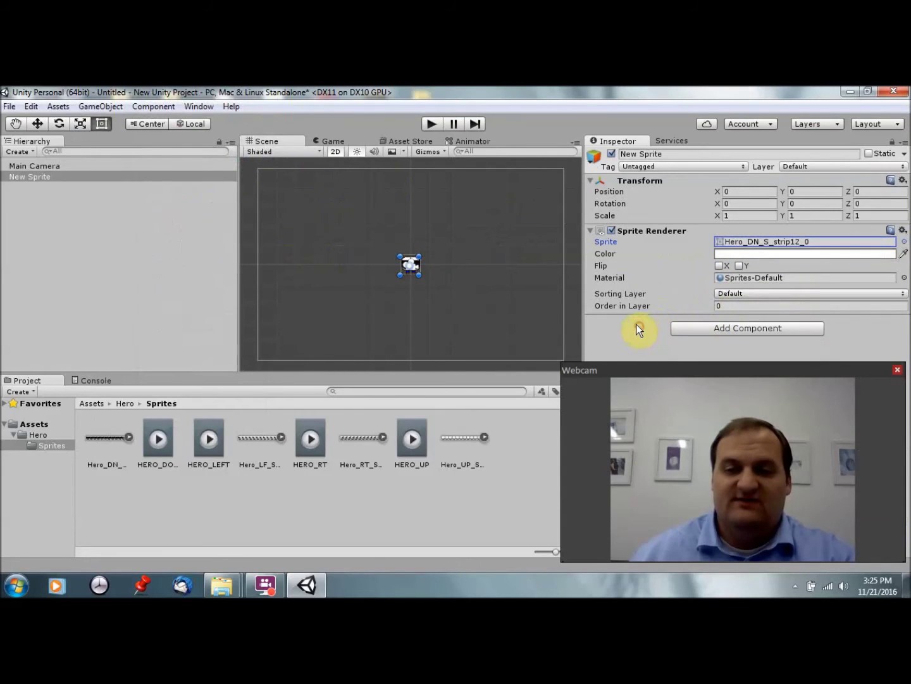
{"action": "left_click_drag", "start_coordinate": [690, 371], "coordinate": [339, 372]}
Step: Add an Animator from Add Component > Miscellaneous to the New Sprite
{"action": "left_click", "coordinate": [712, 335]}
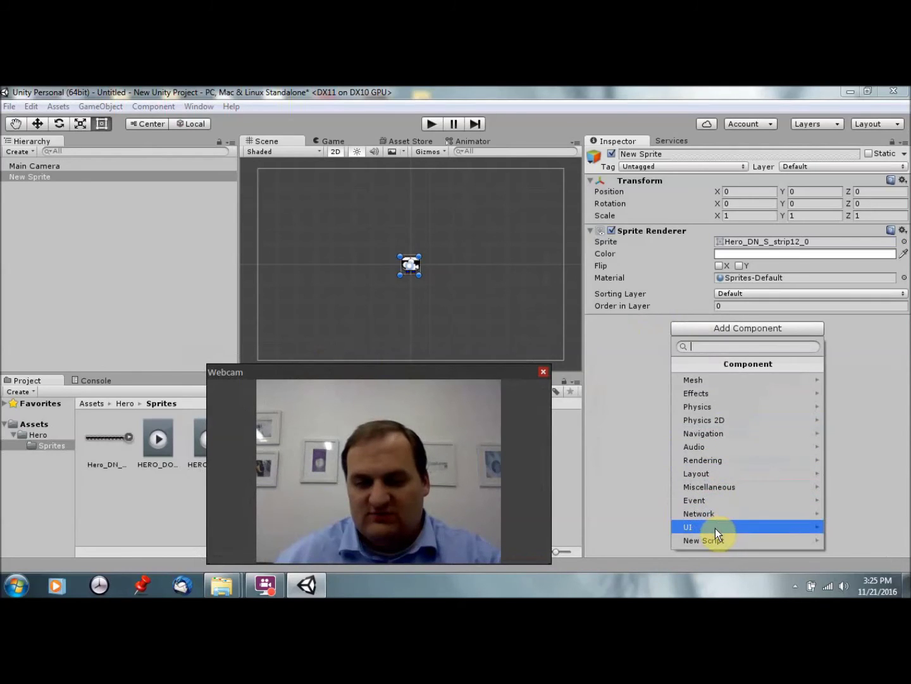
{"action": "left_click", "coordinate": [707, 460]}
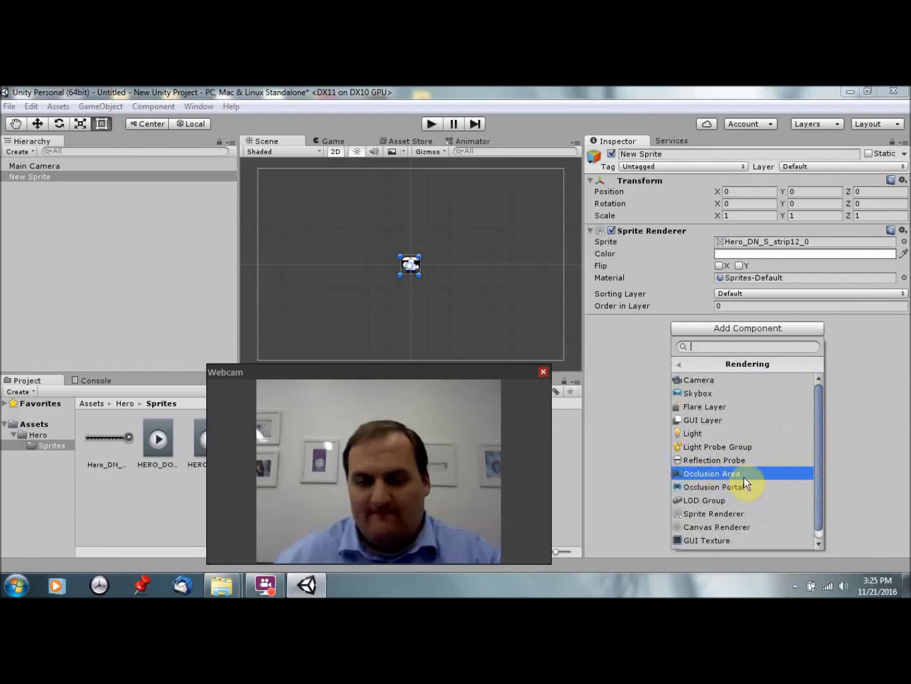
{"action": "left_click", "coordinate": [686, 364]}
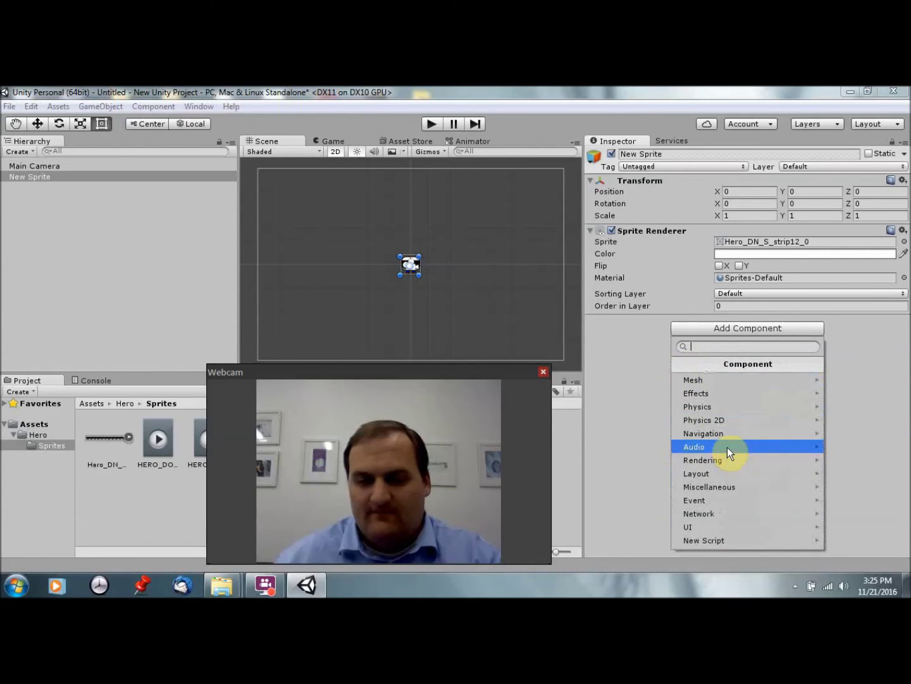
{"action": "left_click", "coordinate": [730, 484]}
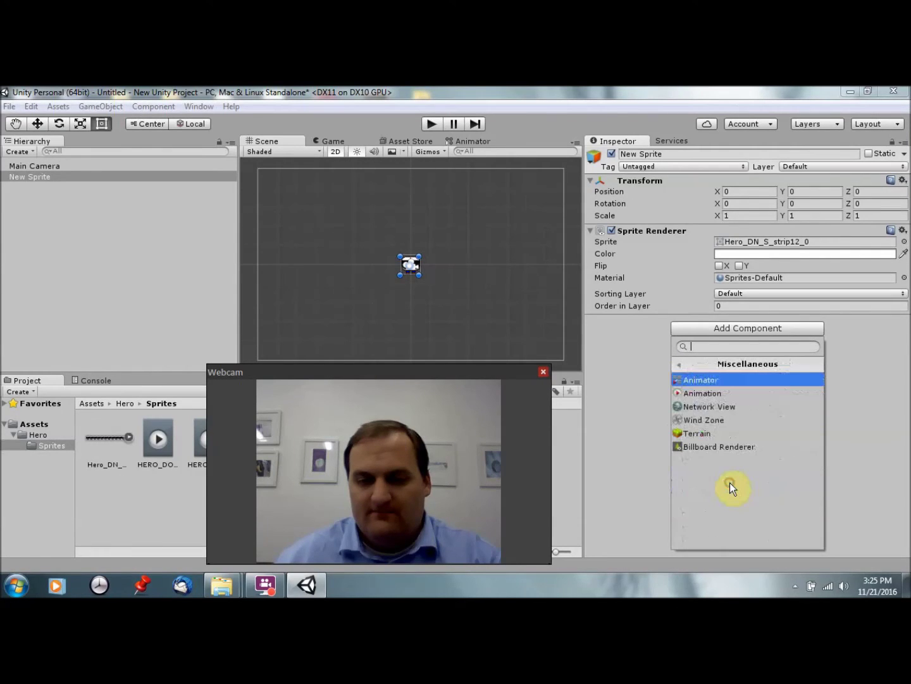
{"action": "left_click", "coordinate": [721, 383]}
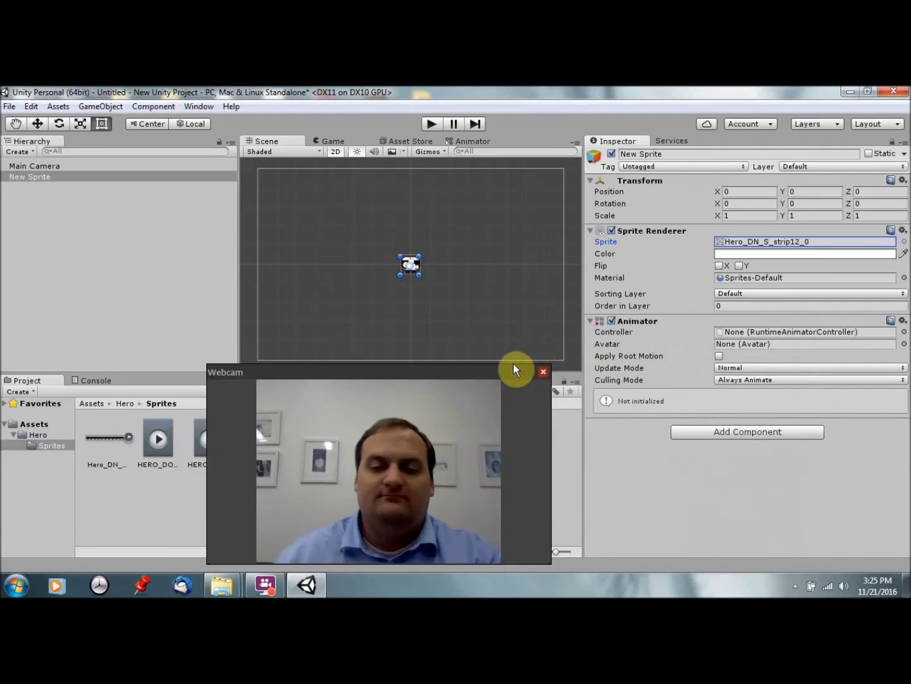
{"action": "left_click_drag", "start_coordinate": [507, 370], "coordinate": [612, 372]}
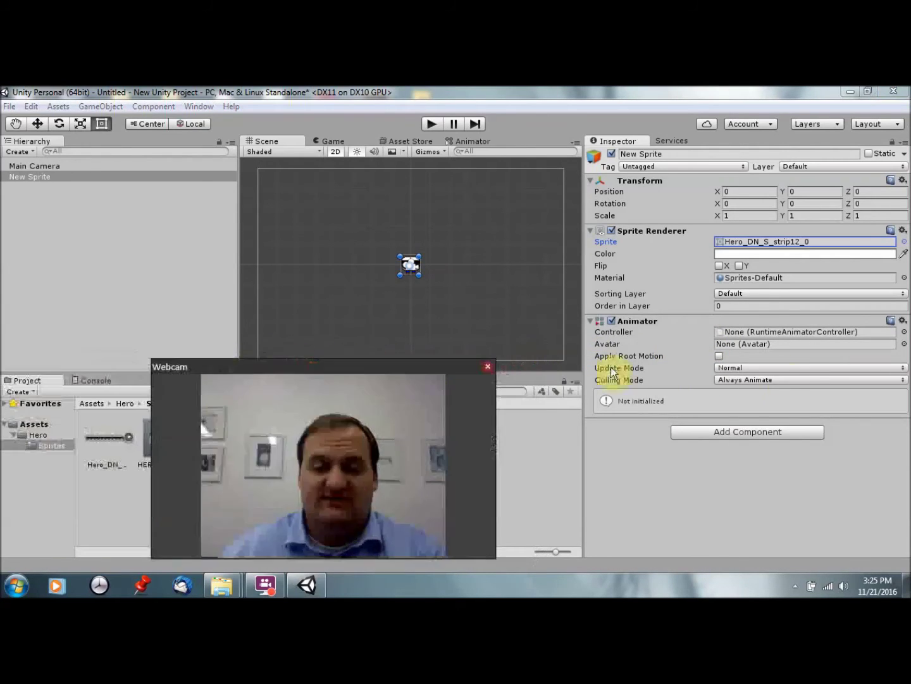
Step: Create an Animator Controller named HERO_CONTROLLER in the Hero/Sprites folder
{"action": "right_click", "coordinate": [536, 447]}
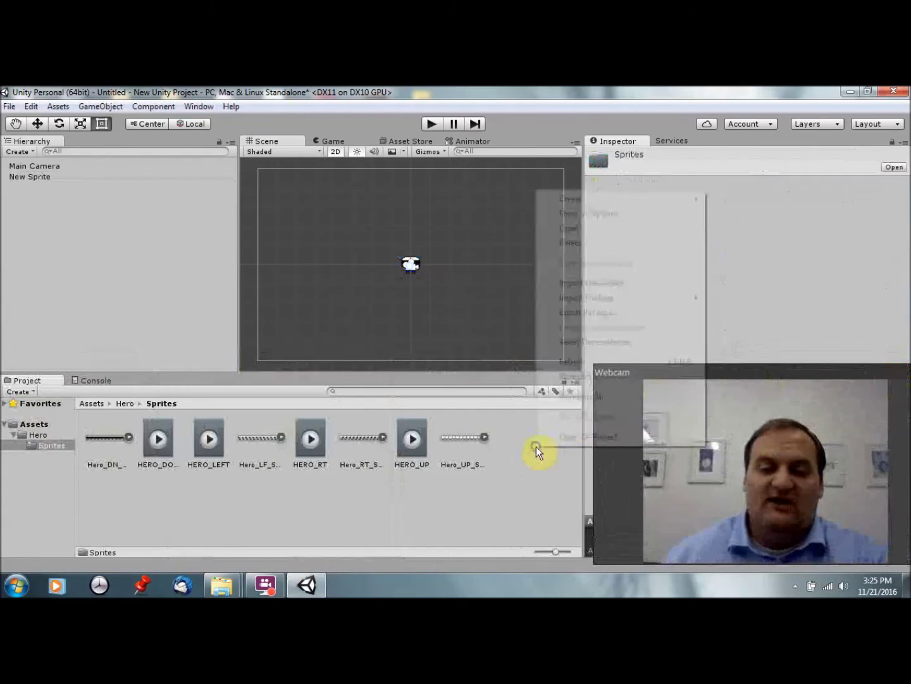
{"action": "mouse_move", "coordinate": [572, 203]}
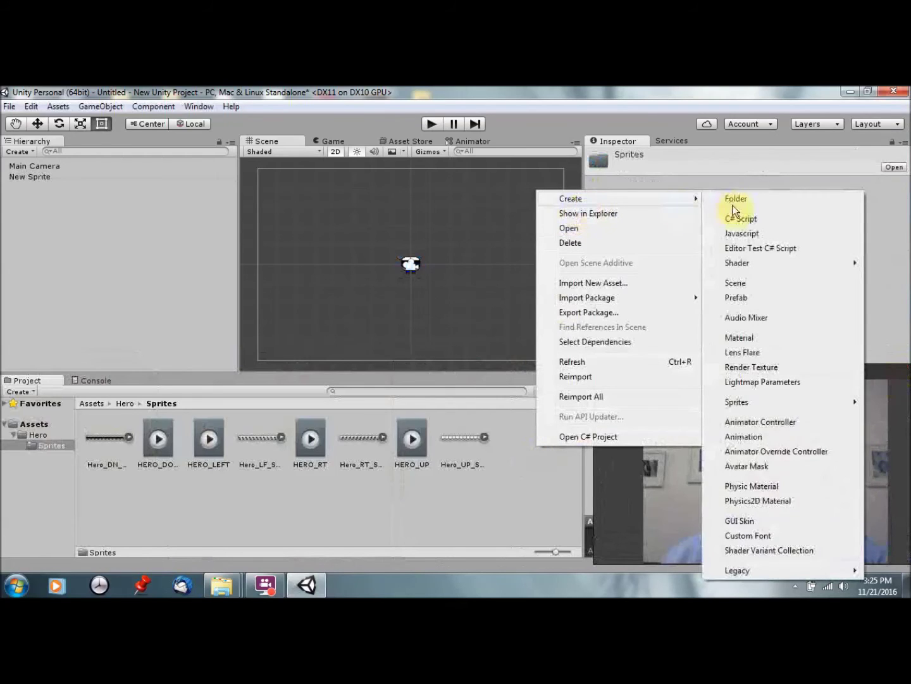
{"action": "left_click", "coordinate": [766, 422]}
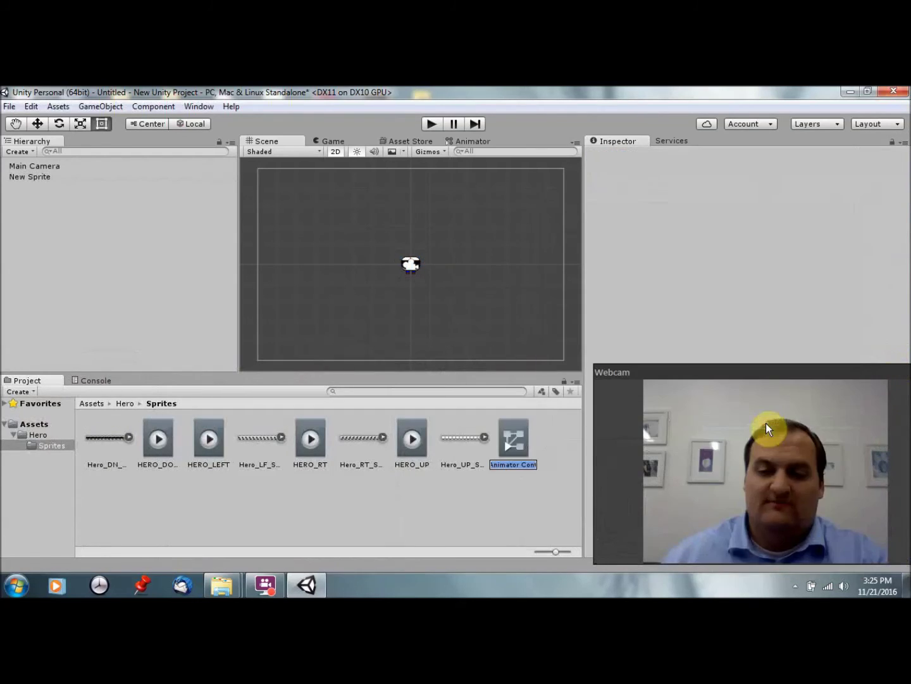
{"action": "type", "text": "hero"}
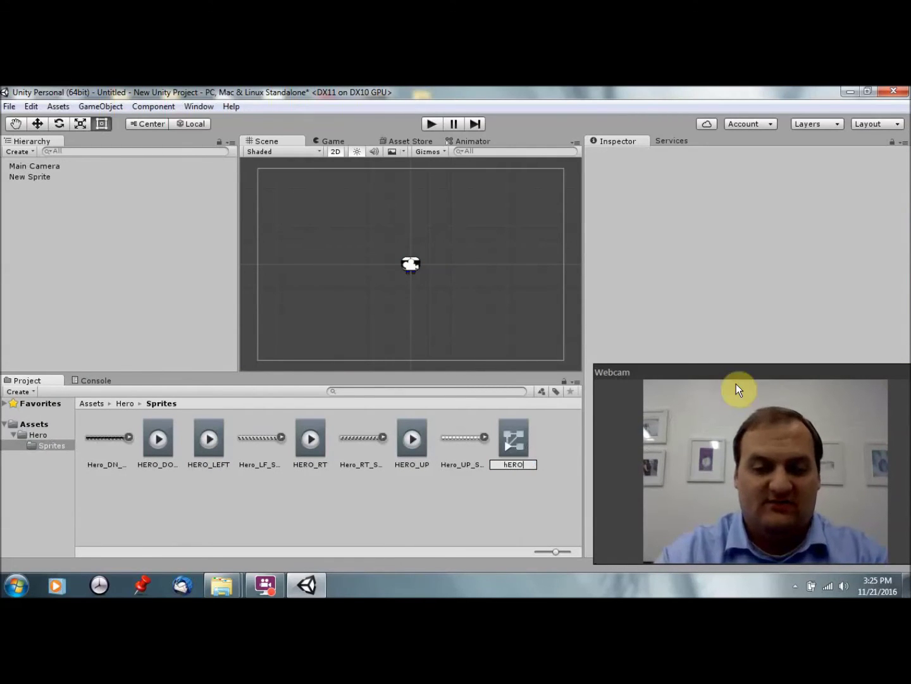
{"action": "key", "text": "BackSpace"}
{"action": "key", "text": "BackSpace"}
{"action": "key", "text": "BackSpace"}
{"action": "key", "text": "BackSpace"}
{"action": "type", "text": "HERO_"}
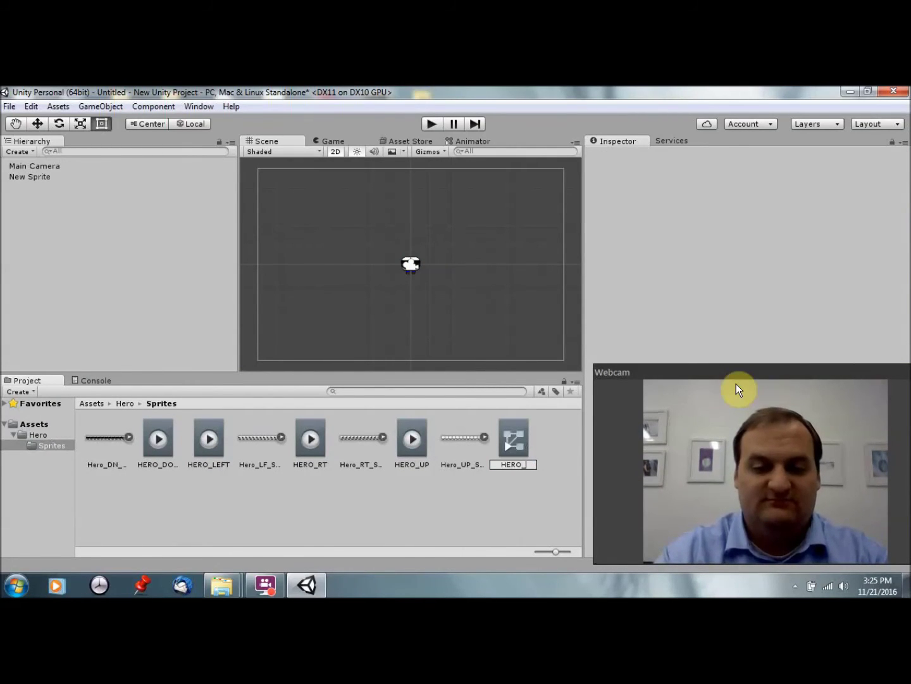
{"action": "type", "text": "CONTROLLER"}
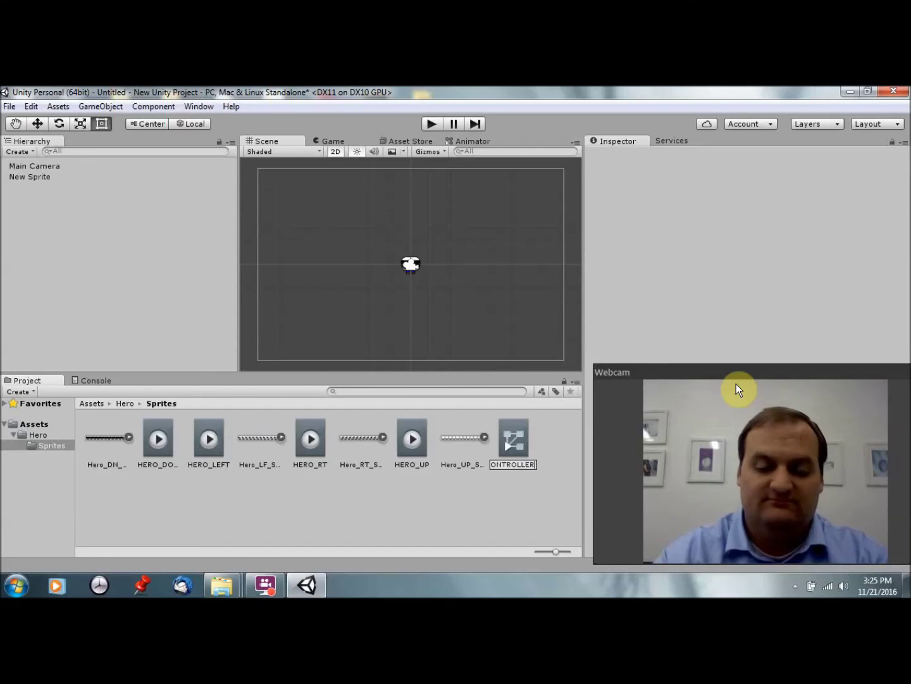
{"action": "key", "text": "Return"}
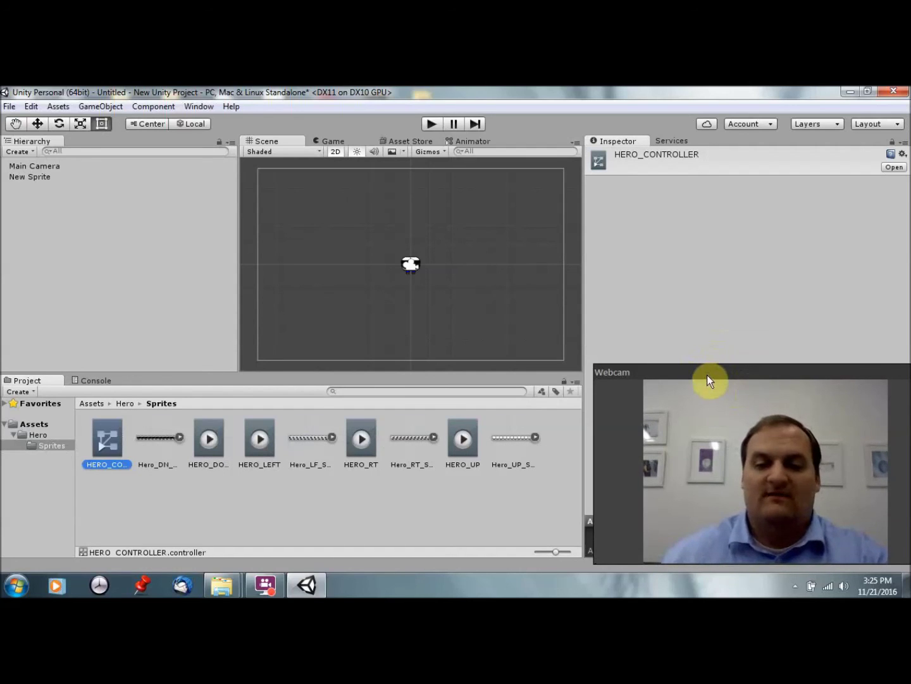
{"action": "left_click_drag", "start_coordinate": [707, 372], "coordinate": [671, 370]}
Step: Rename New Sprite to Hero and set its Animator Controller to HERO_CONTROLLER
{"action": "left_click", "coordinate": [38, 178]}
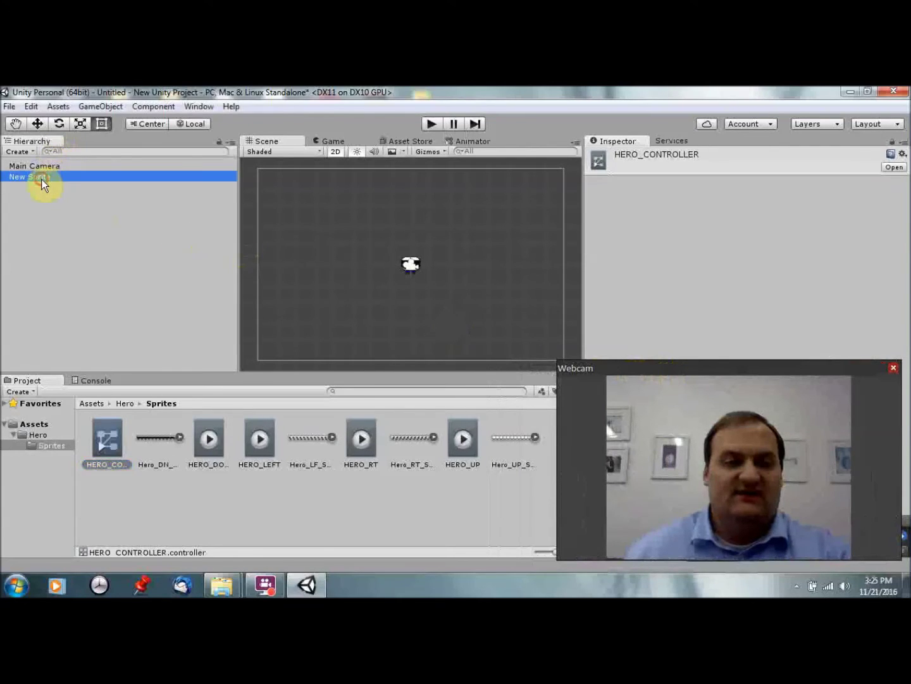
{"action": "left_click", "coordinate": [669, 154]}
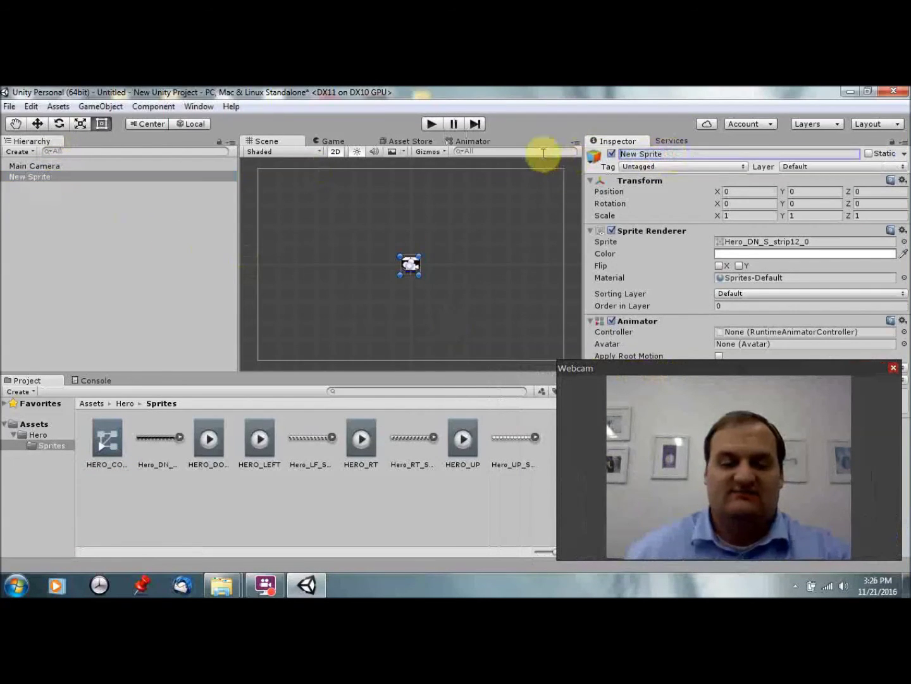
{"action": "type", "text": "hERO"}
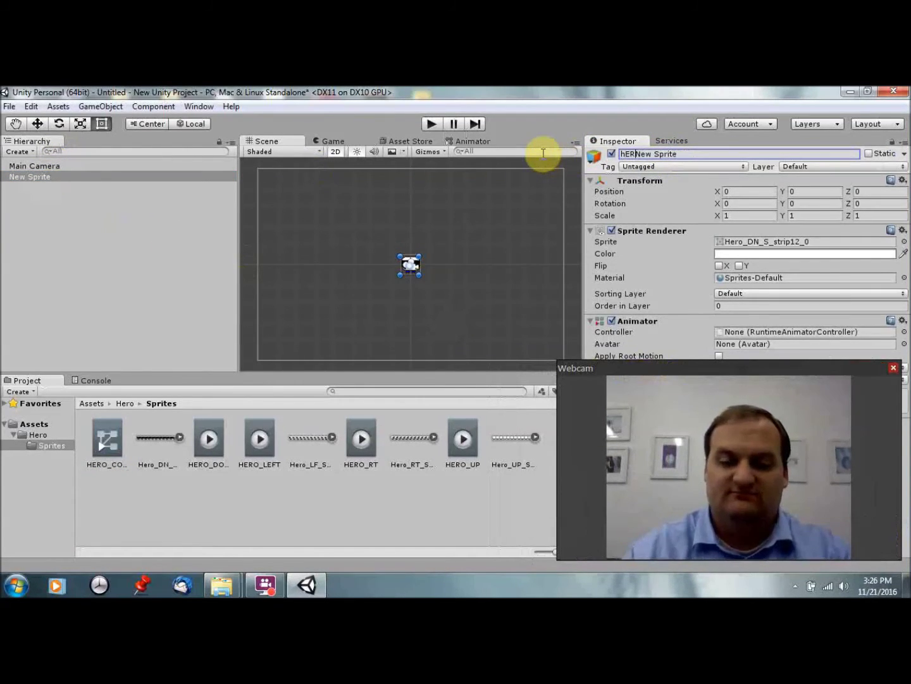
{"action": "key", "text": "BackSpace"}
{"action": "key", "text": "BackSpace"}
{"action": "key", "text": "BackSpace"}
{"action": "key", "text": "BackSpace"}
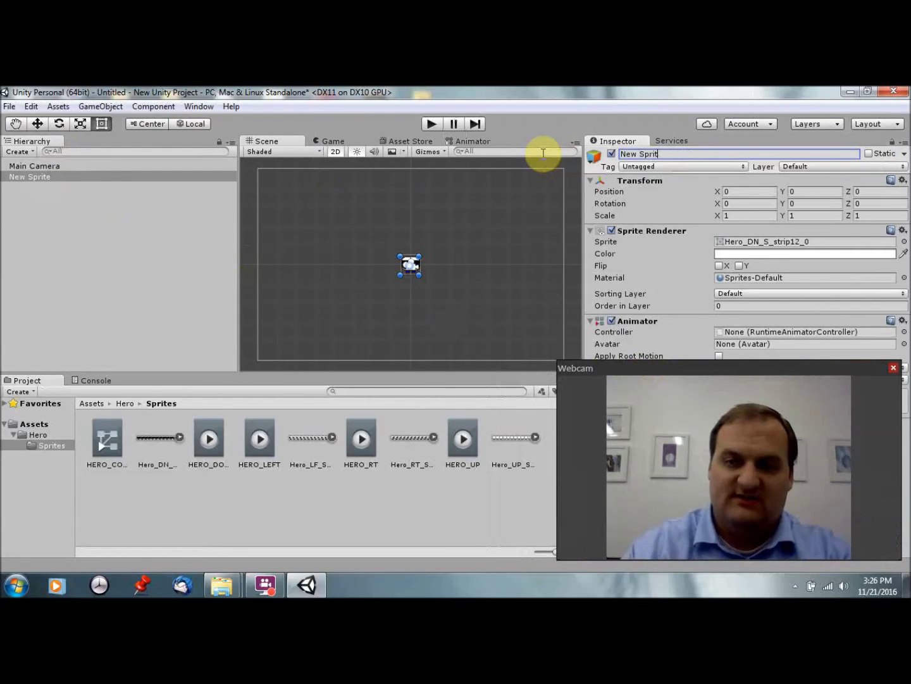
{"action": "type", "text": "Hero"}
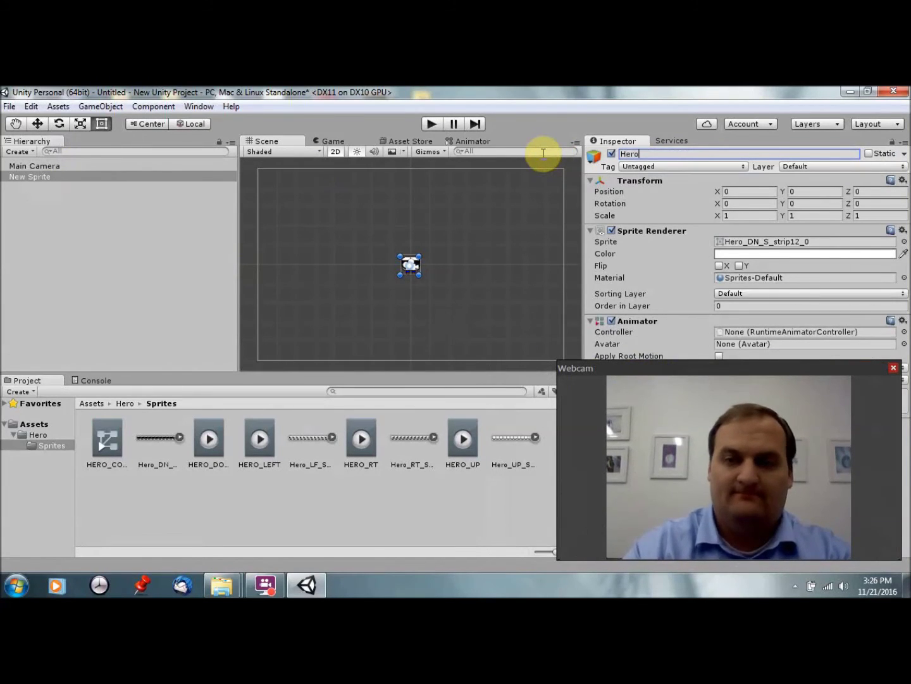
{"action": "key", "text": "Return"}
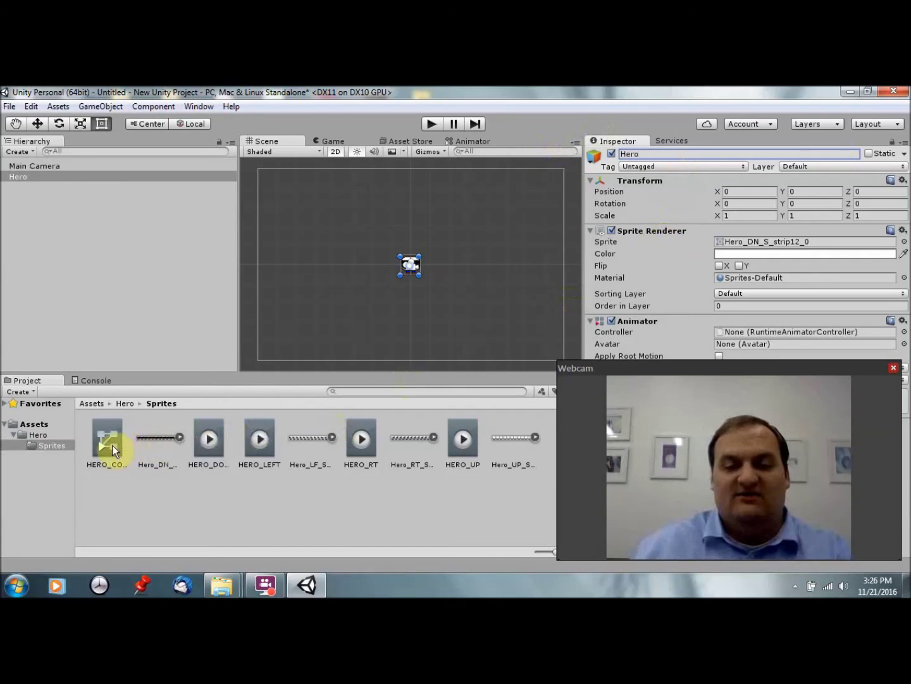
{"action": "left_click_drag", "start_coordinate": [113, 445], "coordinate": [746, 340]}
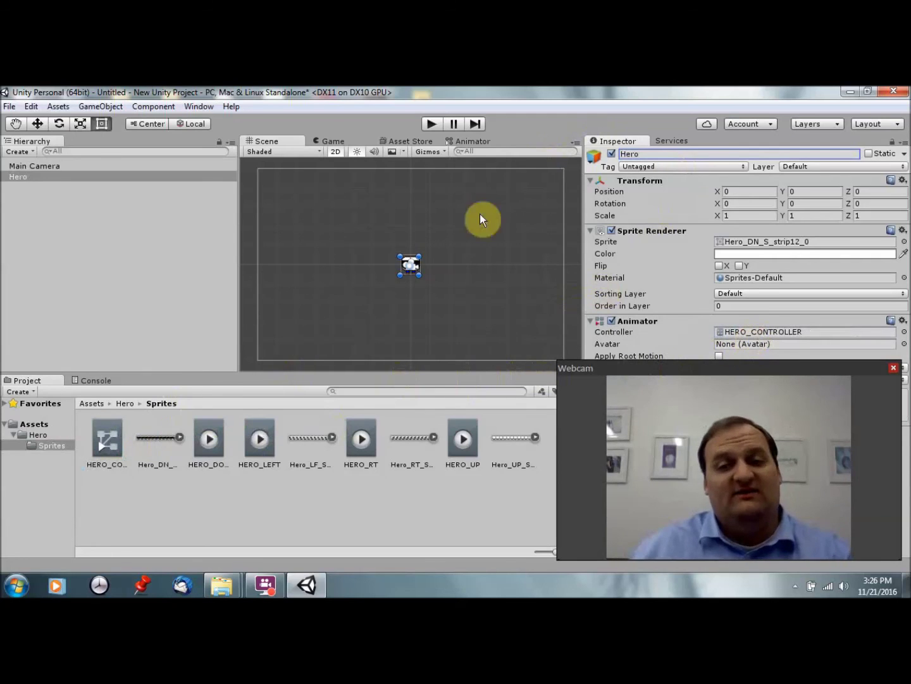
{"action": "left_click", "coordinate": [474, 141]}
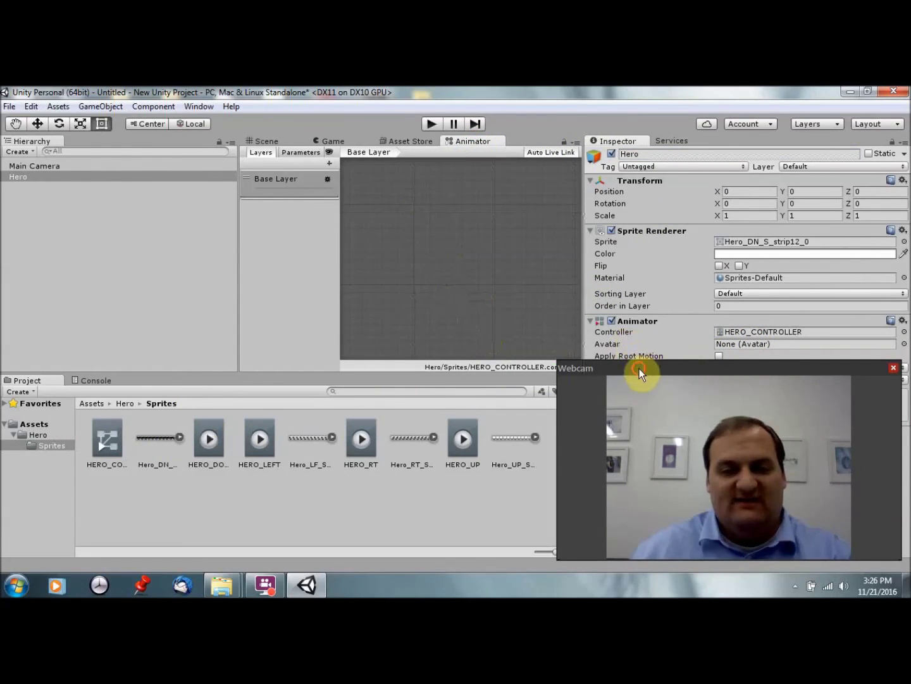
Step: Enlarge the Animator graph and drop the HERO_DOWN clip in as the default state
{"action": "left_click_drag", "start_coordinate": [640, 367], "coordinate": [682, 398]}
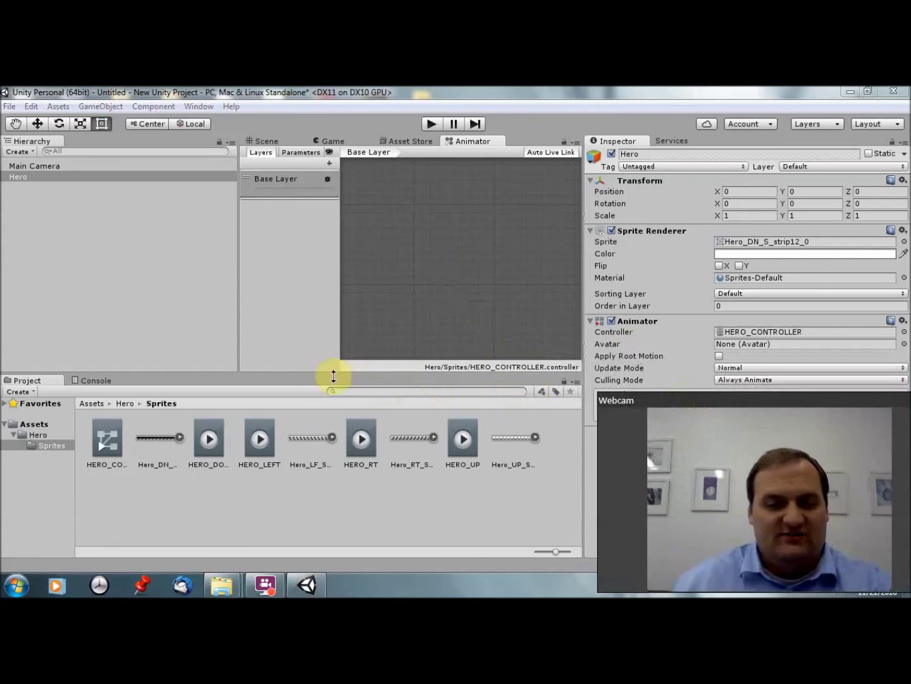
{"action": "left_click_drag", "start_coordinate": [241, 352], "coordinate": [43, 358]}
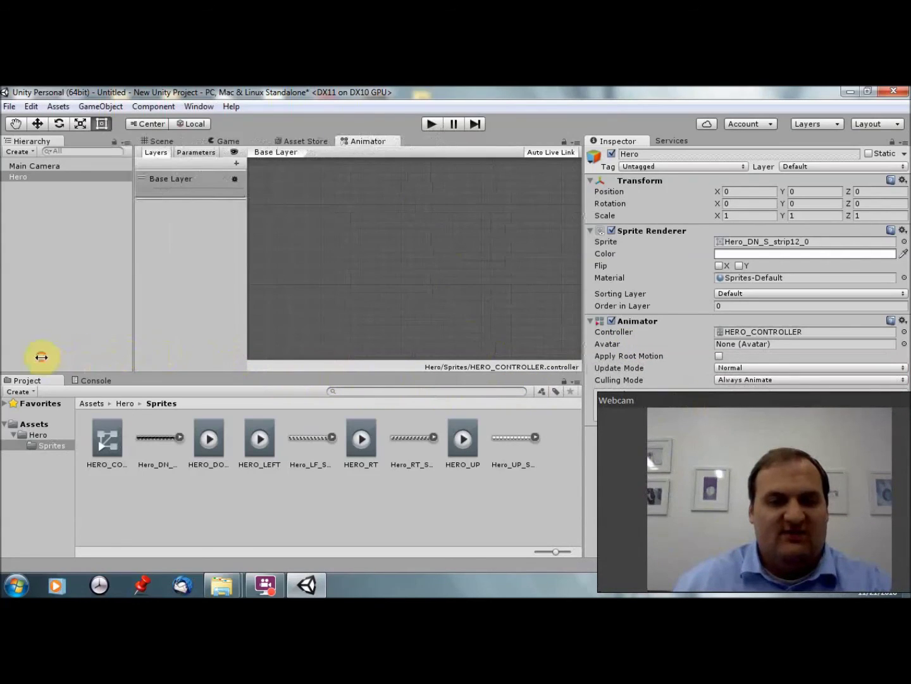
{"action": "left_click_drag", "start_coordinate": [158, 372], "coordinate": [153, 416]}
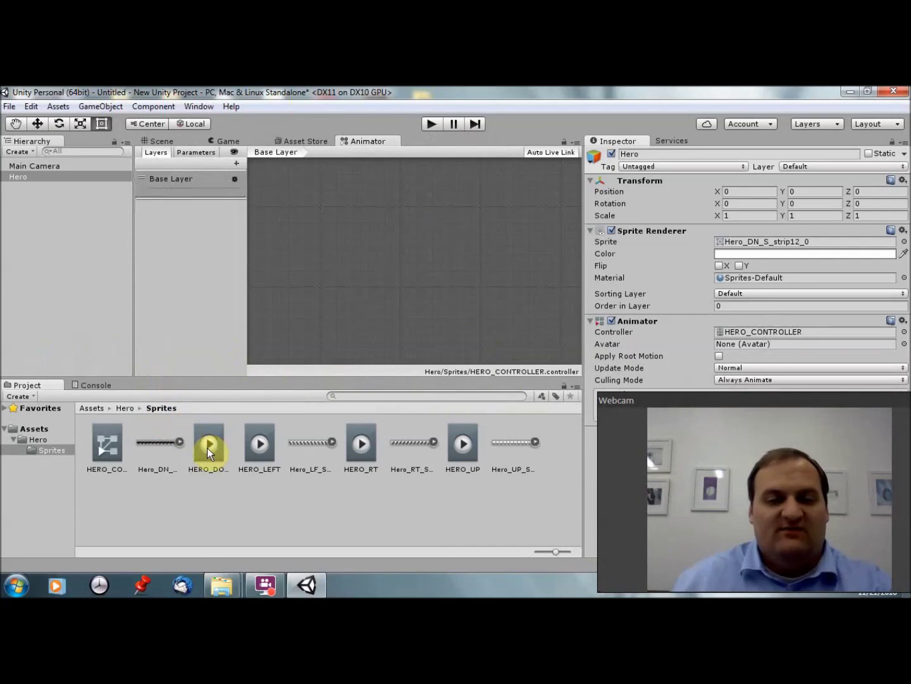
{"action": "left_click_drag", "start_coordinate": [208, 448], "coordinate": [433, 237]}
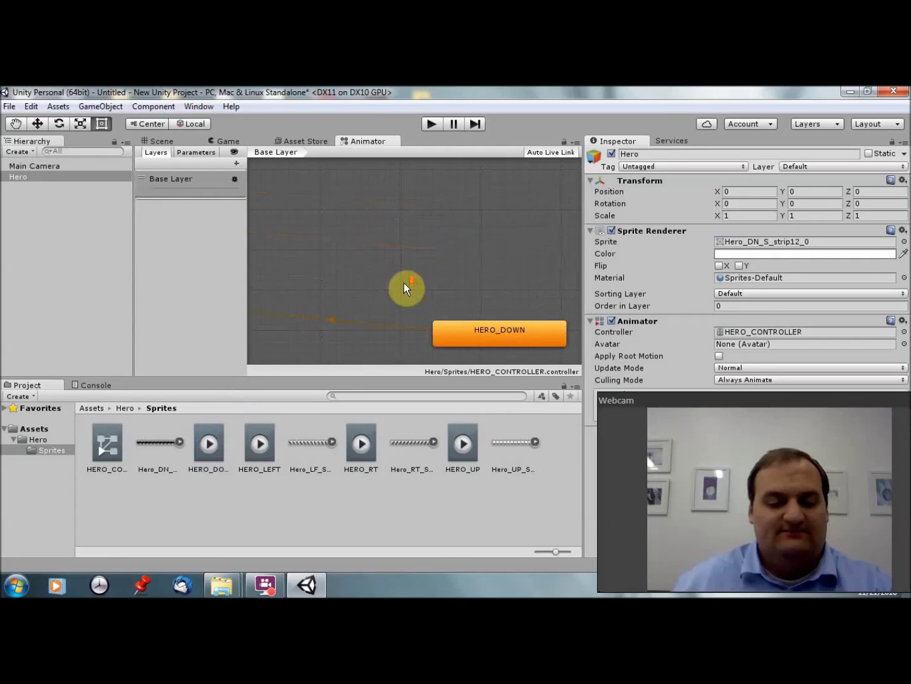
{"action": "left_click_drag", "start_coordinate": [466, 330], "coordinate": [299, 307]}
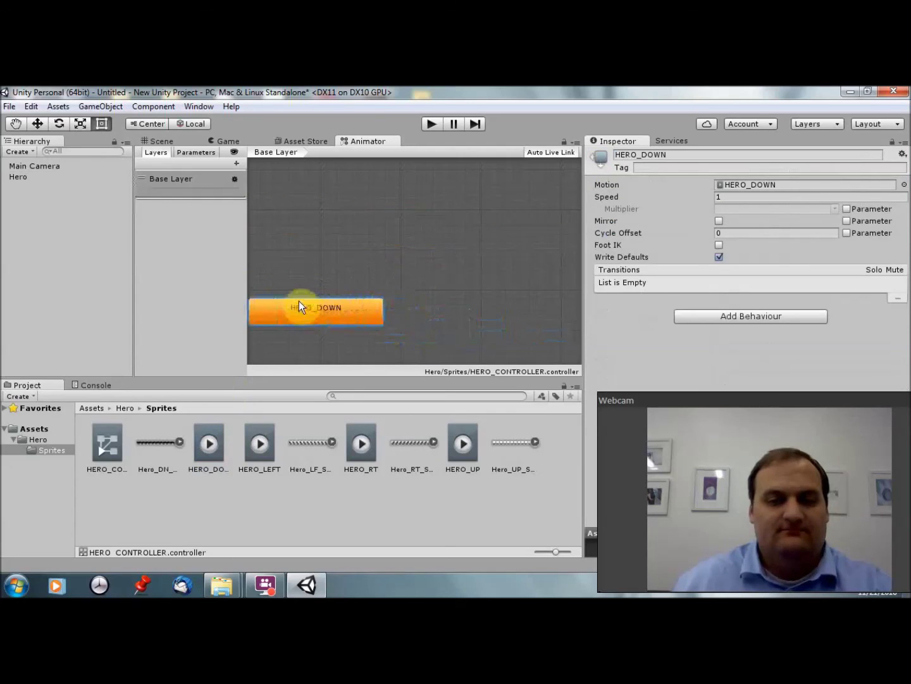
{"action": "left_click_drag", "start_coordinate": [282, 250], "coordinate": [338, 248]}
{"action": "key", "text": "a"}
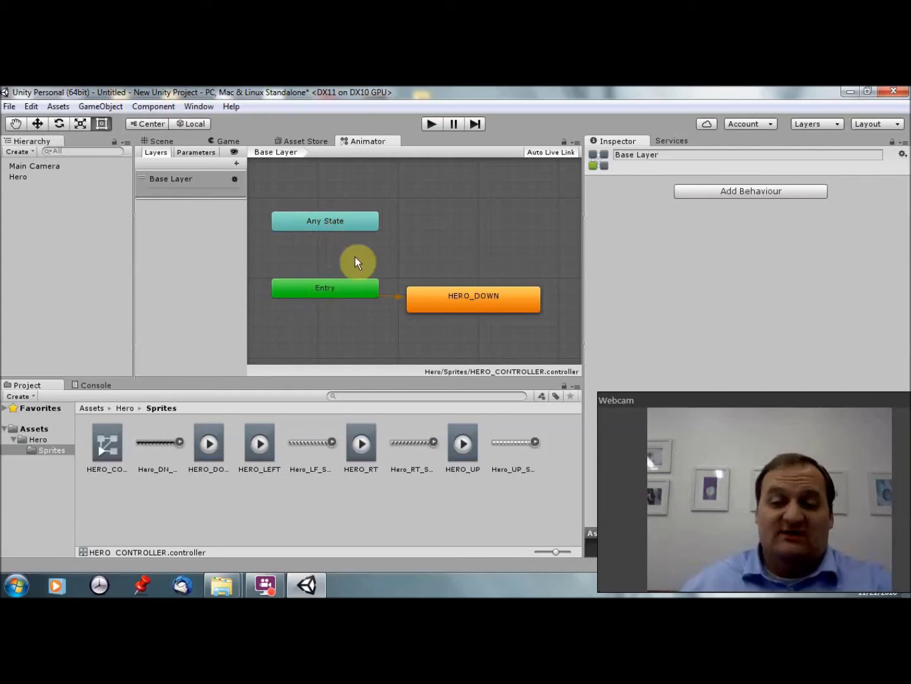
Step: Nudge HERO_DOWN upward, then drag the HERO_LEFT, HERO_RT and HERO_UP clips in as states around it
{"action": "left_click_drag", "start_coordinate": [447, 297], "coordinate": [441, 281]}
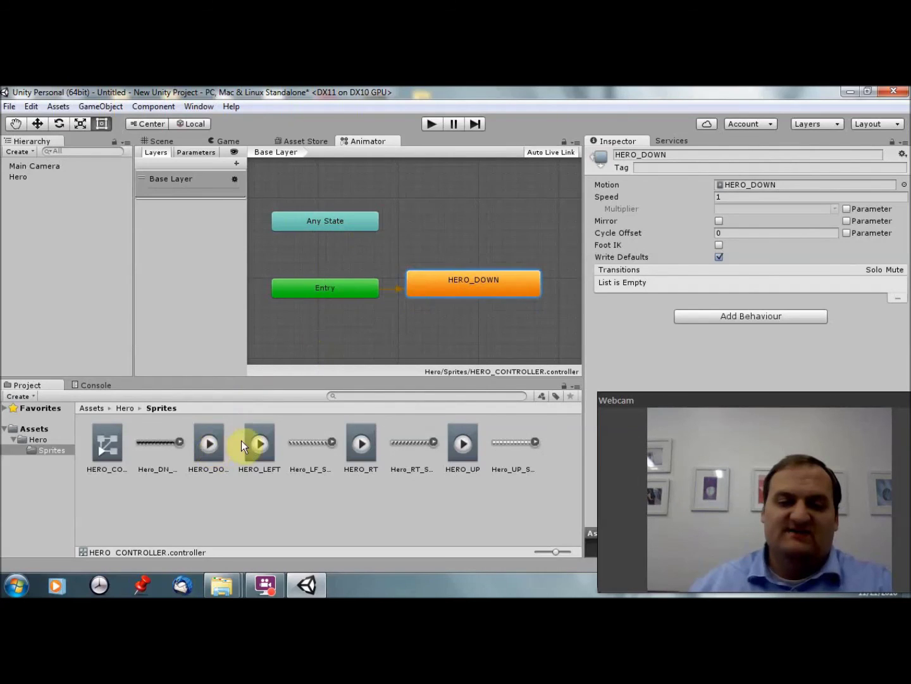
{"action": "left_click_drag", "start_coordinate": [251, 443], "coordinate": [437, 220]}
{"action": "left_click_drag", "start_coordinate": [362, 451], "coordinate": [451, 352]}
{"action": "left_click_drag", "start_coordinate": [464, 451], "coordinate": [455, 340]}
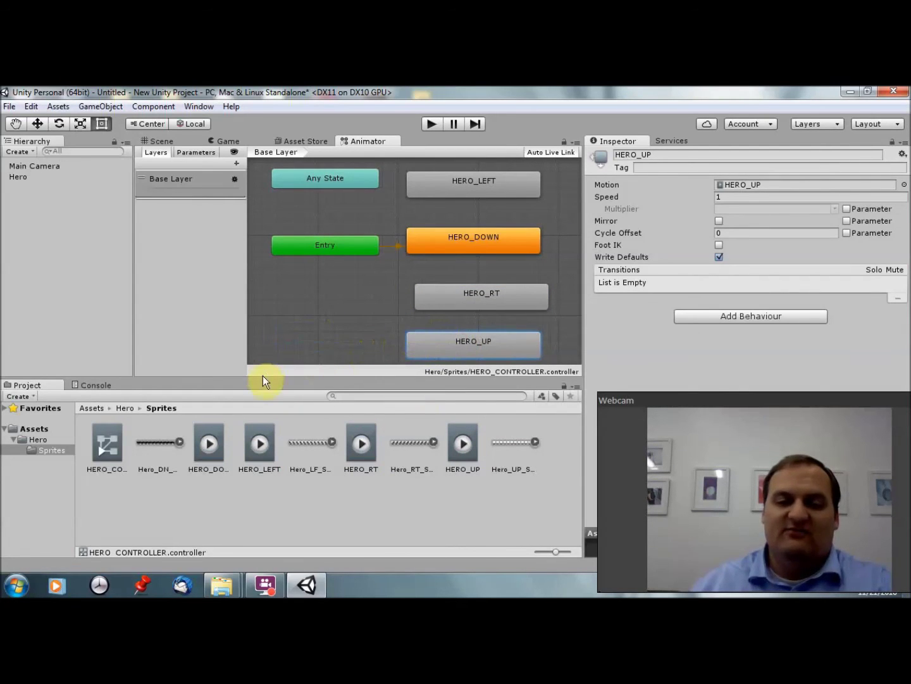